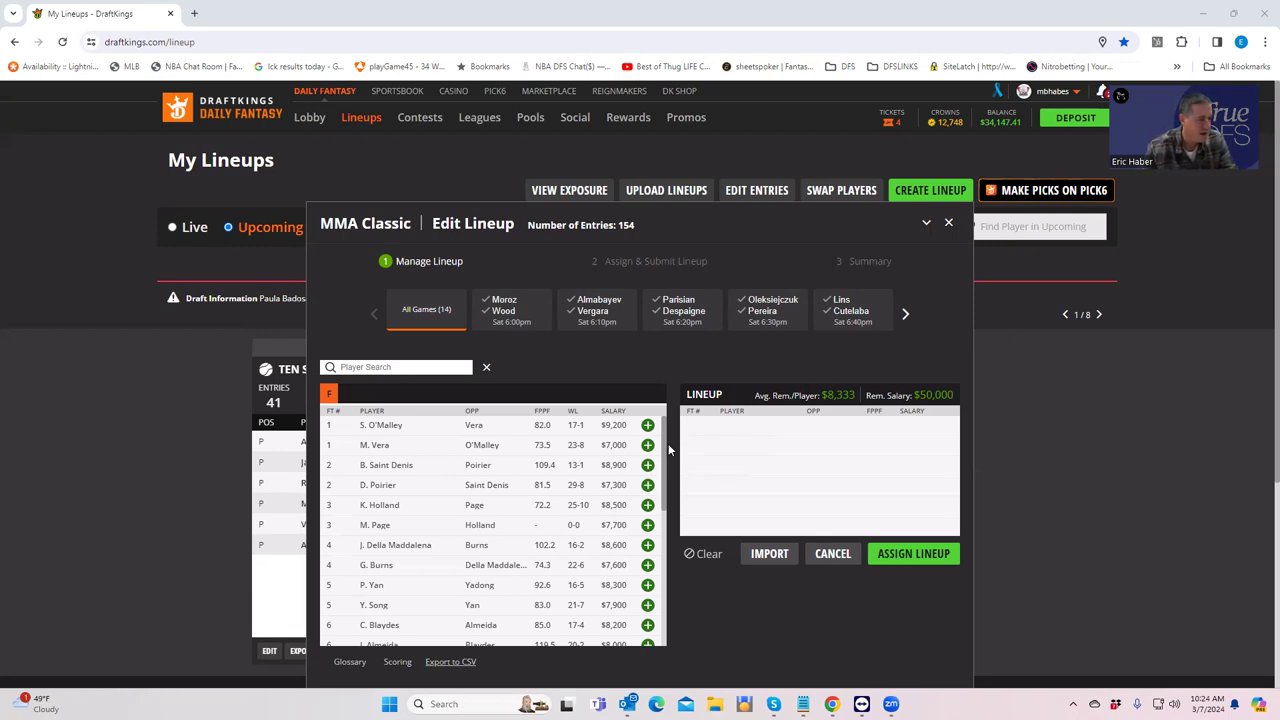
Step: Look through the whole MMA Classic fighter list, including salaries and opponents, from the first fight to the last
{"action": "left_click_drag", "start_coordinate": [664, 446], "coordinate": [653, 650]}
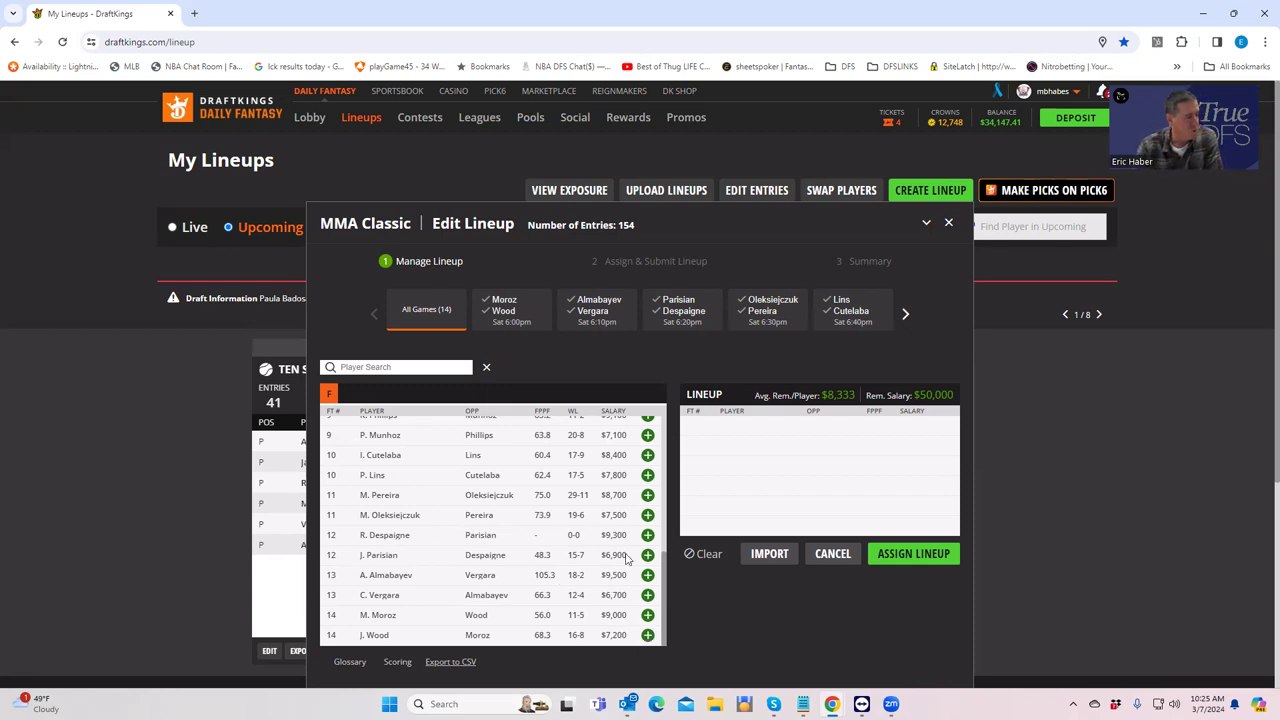
{"action": "left_click_drag", "start_coordinate": [669, 580], "coordinate": [658, 440]}
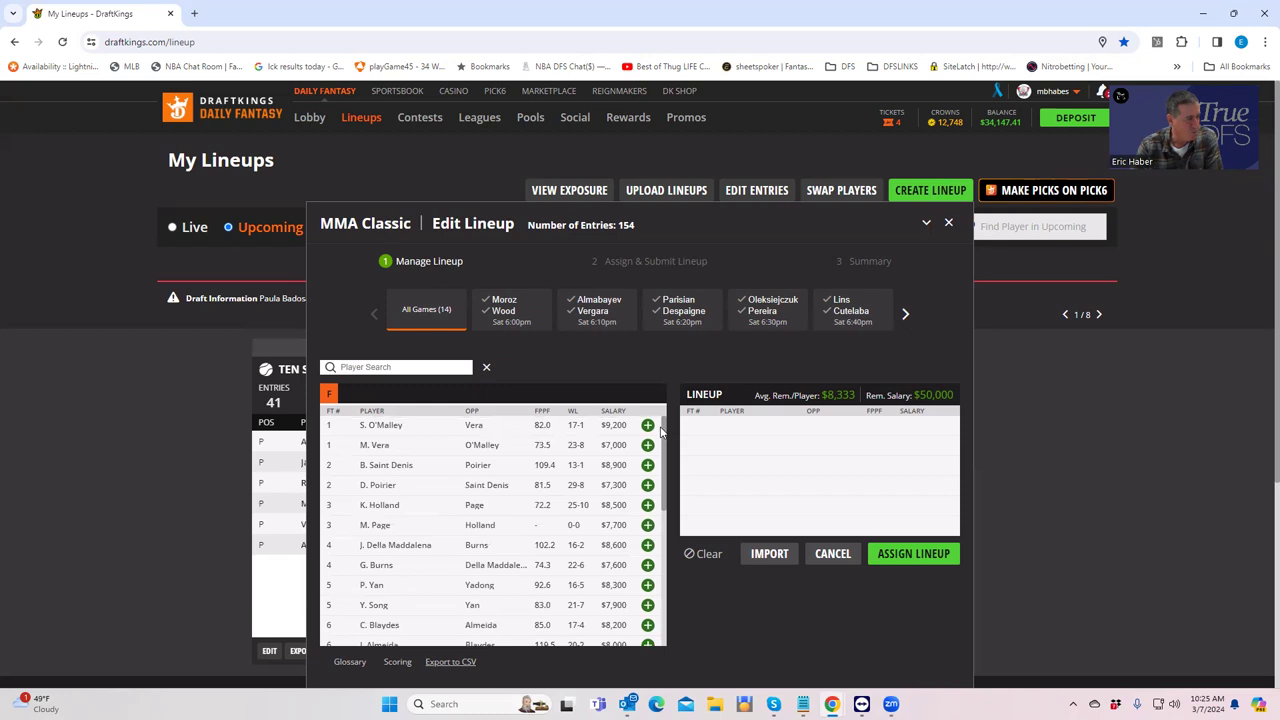
{"action": "left_click_drag", "start_coordinate": [662, 430], "coordinate": [663, 598]}
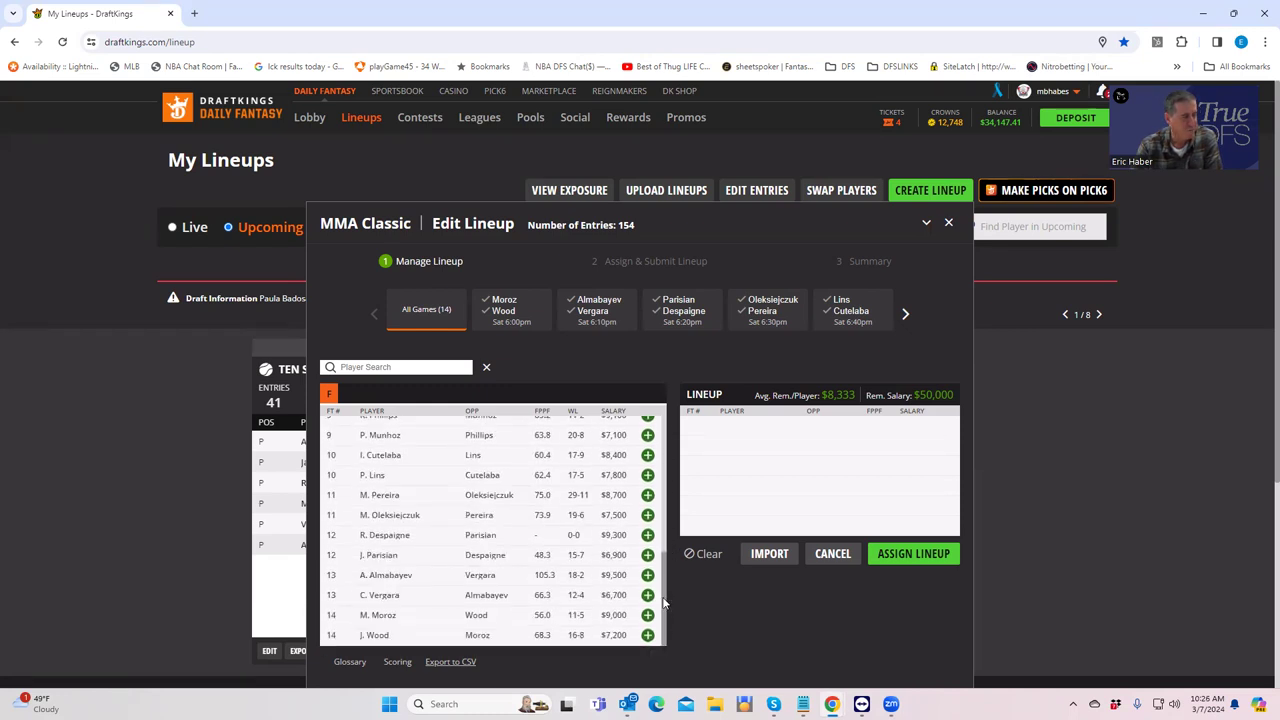
{"action": "left_click_drag", "start_coordinate": [663, 600], "coordinate": [668, 648]}
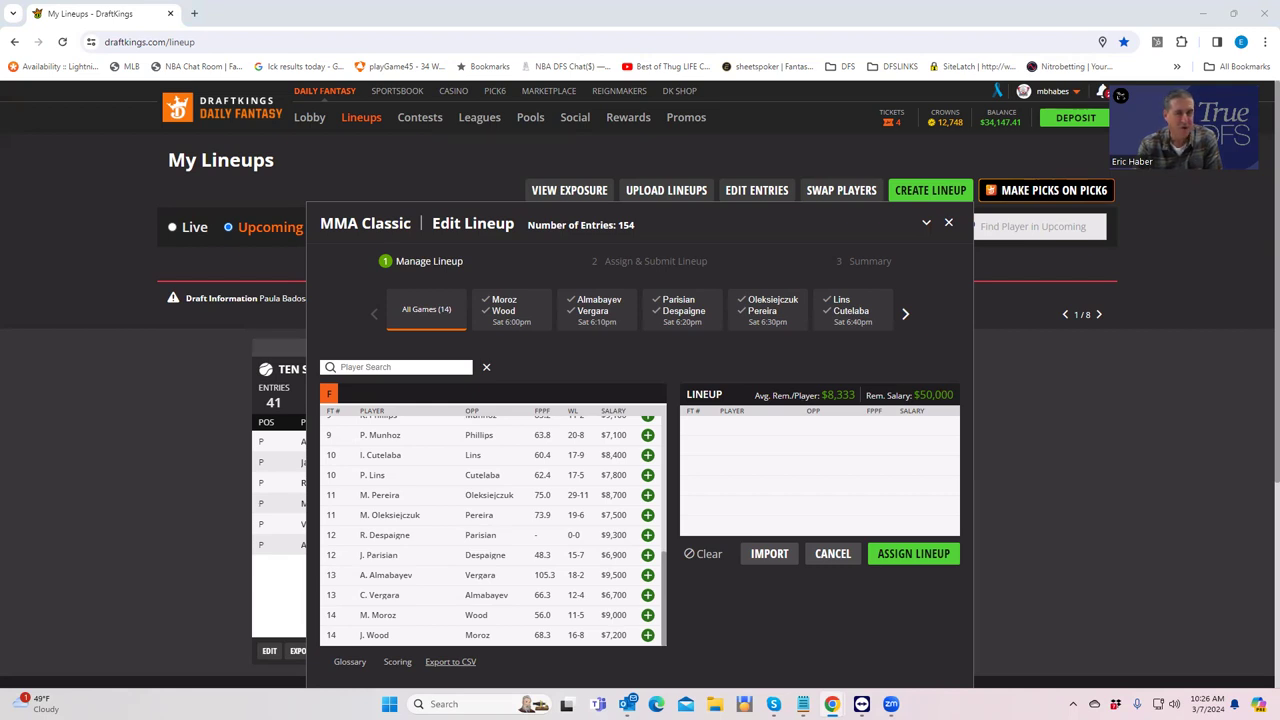
Step: Switch to FightOdds in a maximized window and examine the prop odds for the Calderwood vs. Moroz fight
{"action": "key", "text": "alt+Tab"}
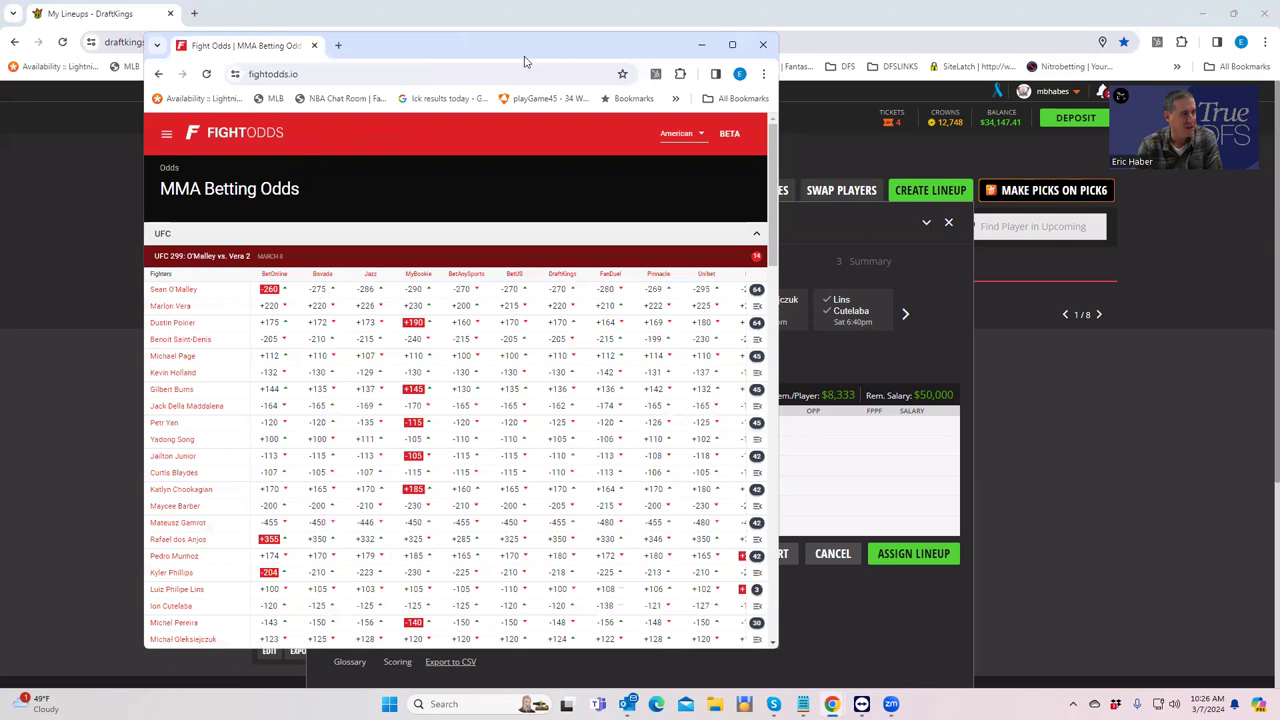
{"action": "left_click", "coordinate": [732, 44]}
{"action": "scroll", "coordinate": [1248, 388], "scroll_direction": "down", "scroll_amount": 2}
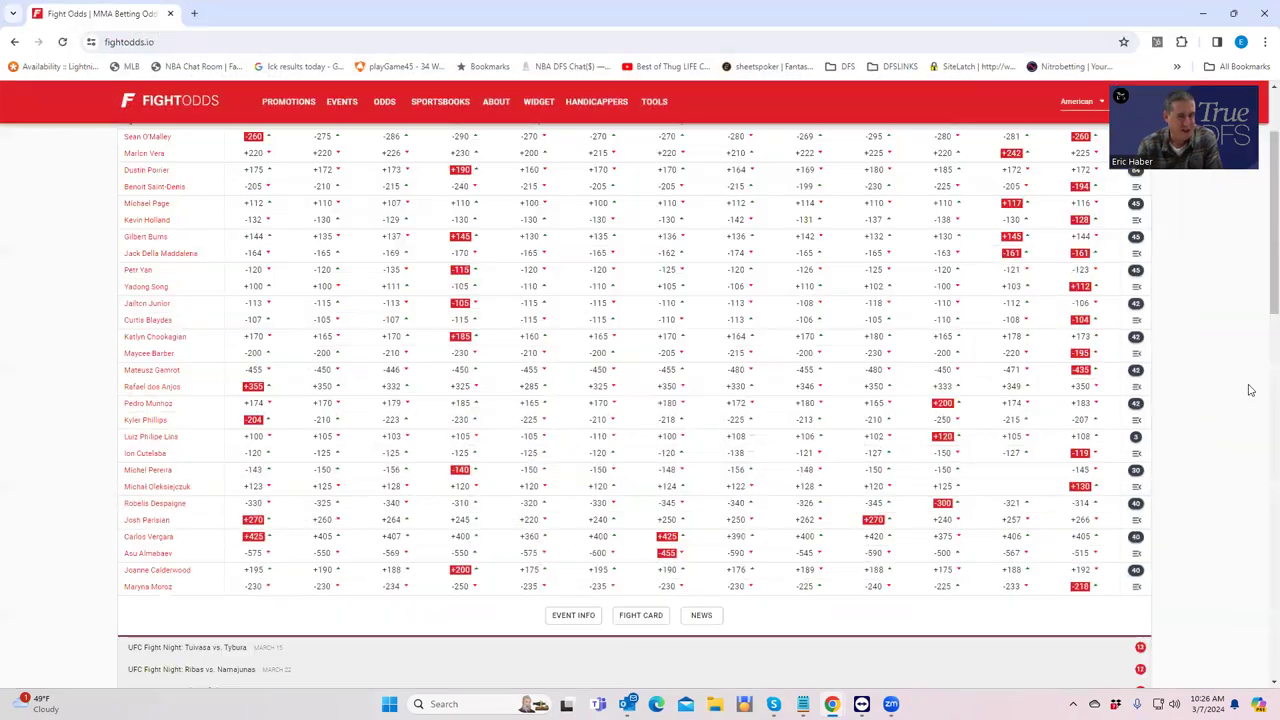
{"action": "scroll", "coordinate": [728, 255], "scroll_direction": "down", "scroll_amount": 3}
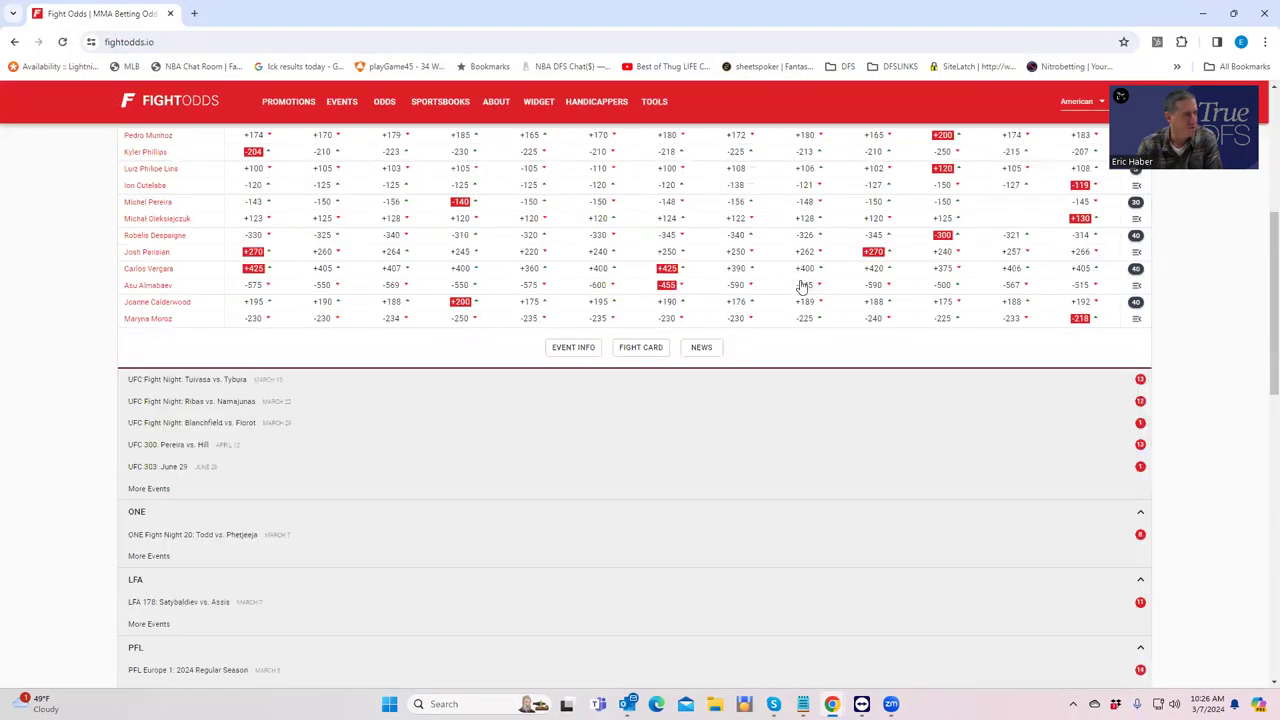
{"action": "left_click", "coordinate": [1136, 303]}
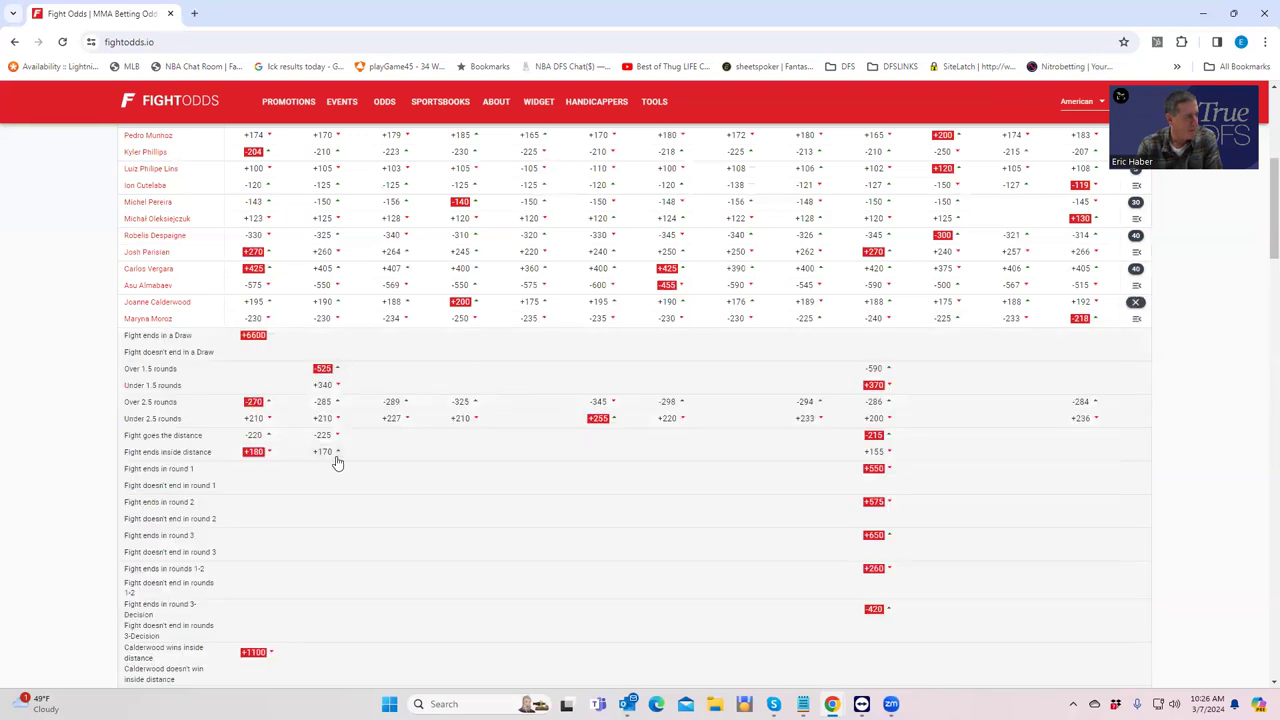
{"action": "scroll", "coordinate": [684, 526], "scroll_direction": "down", "scroll_amount": 1}
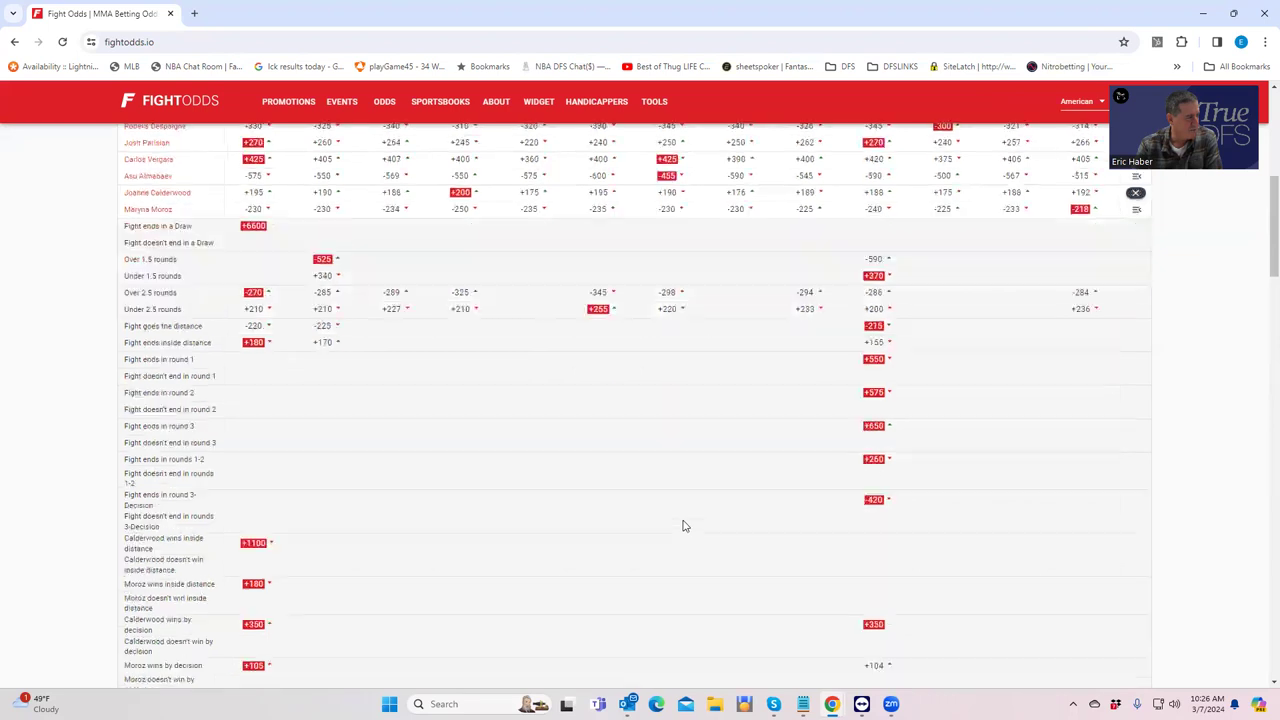
{"action": "scroll", "coordinate": [684, 526], "scroll_direction": "down", "scroll_amount": 2}
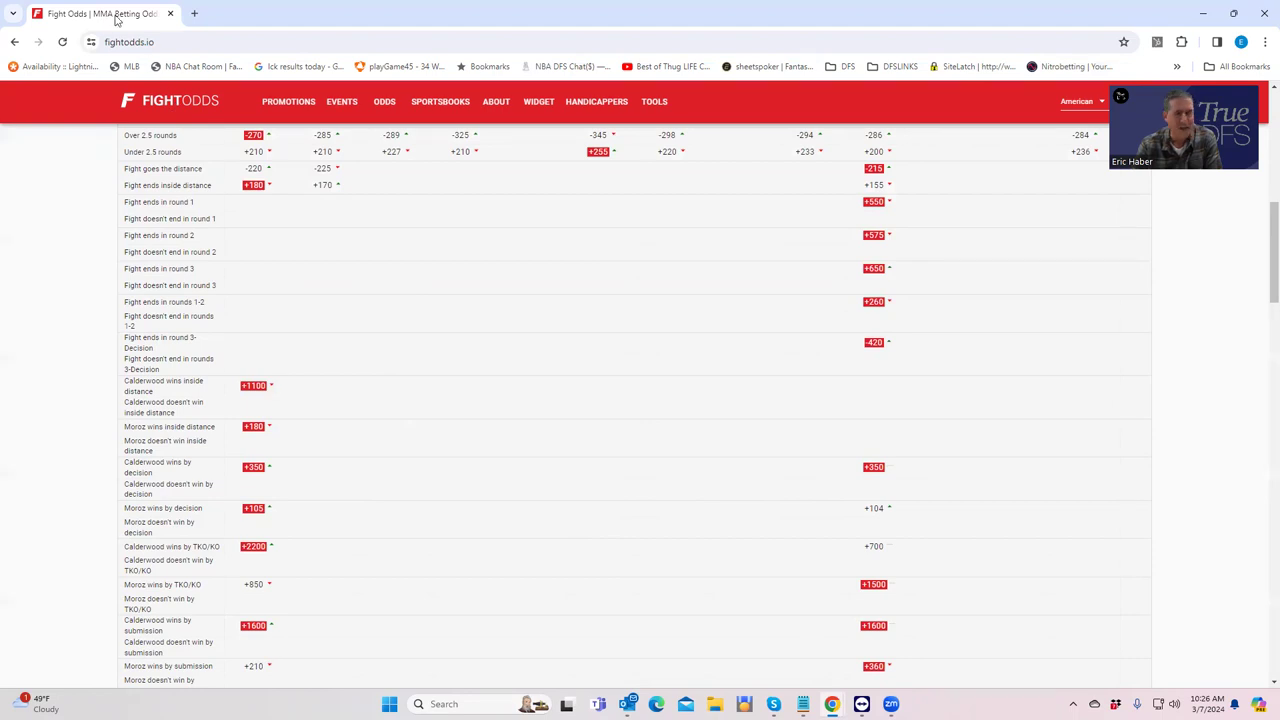
Step: Return to DraftKings and review Maryna Moroz's fight log, closing her player card when done
{"action": "key", "text": "alt+Tab"}
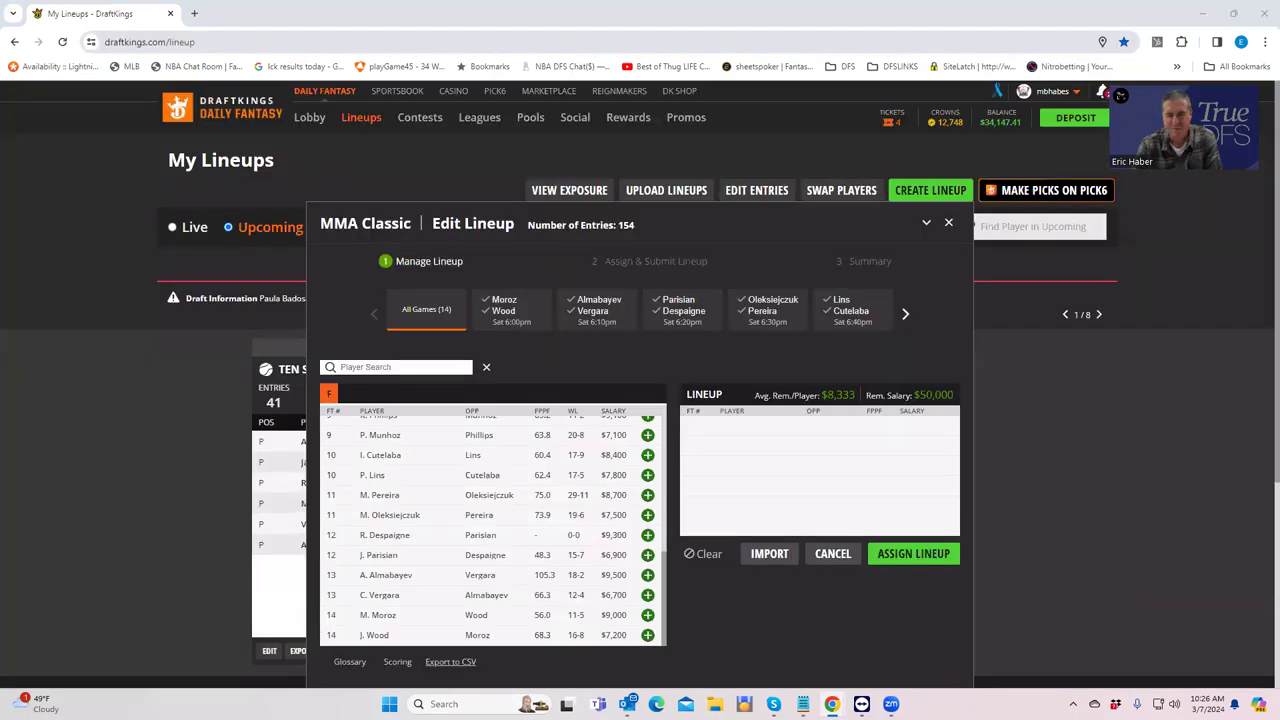
{"action": "left_click", "coordinate": [376, 614]}
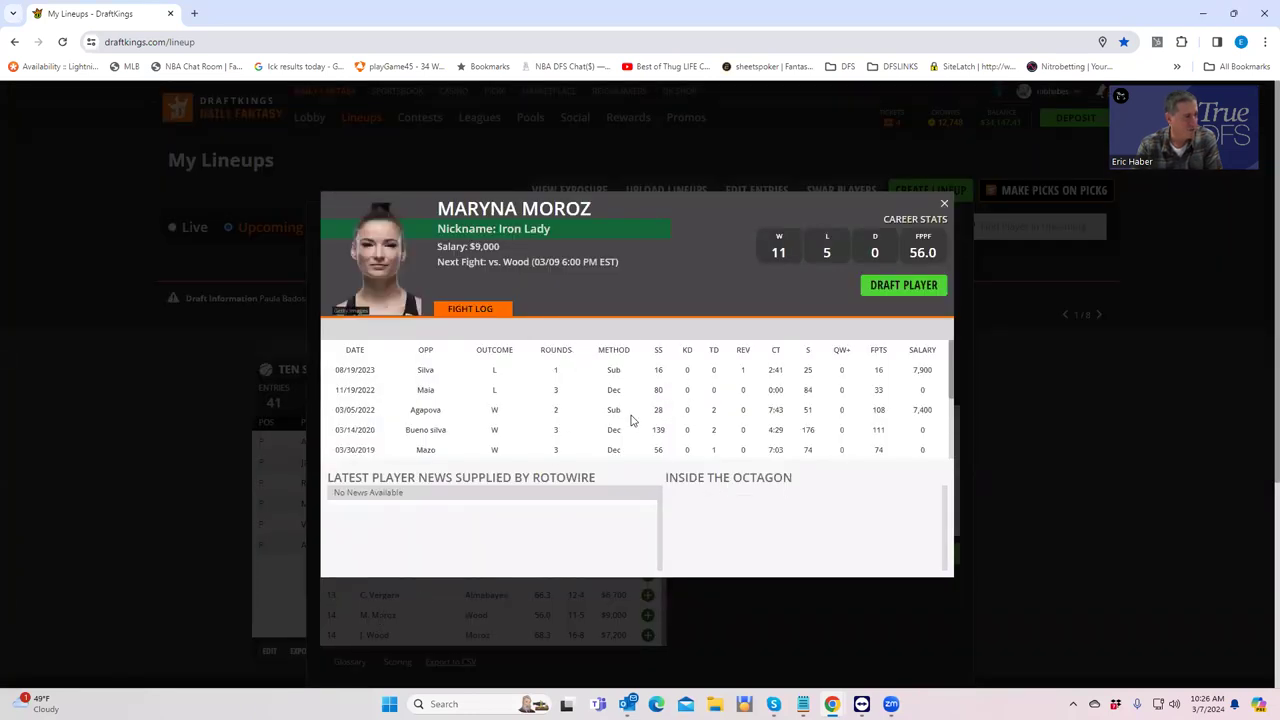
{"action": "scroll", "coordinate": [740, 427], "scroll_direction": "down", "scroll_amount": 1}
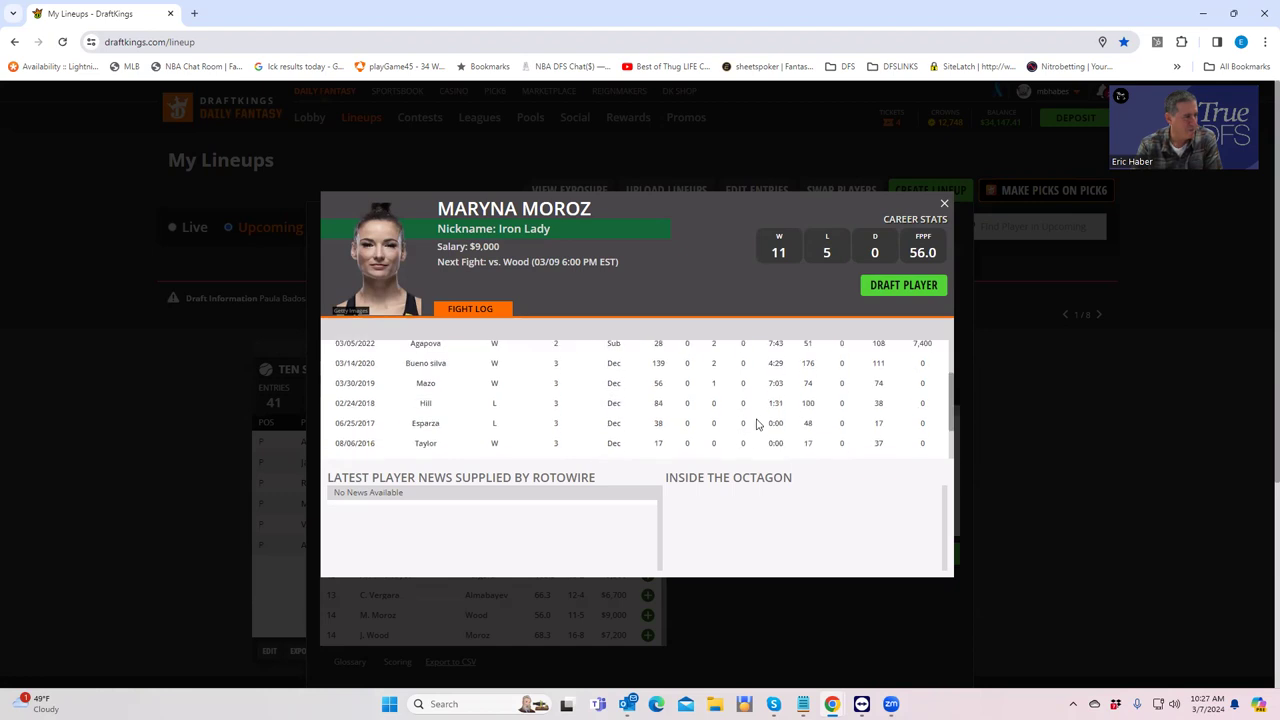
{"action": "scroll", "coordinate": [755, 425], "scroll_direction": "up", "scroll_amount": 2}
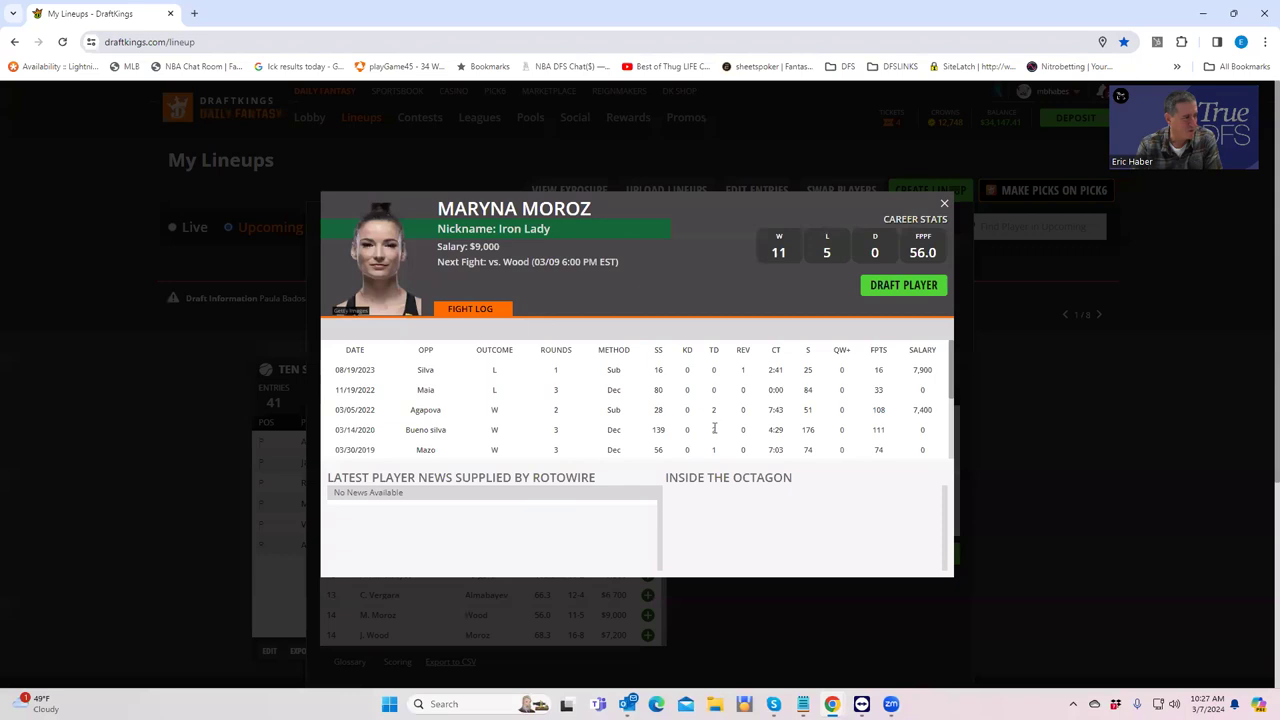
{"action": "scroll", "coordinate": [882, 428], "scroll_direction": "down", "scroll_amount": 1}
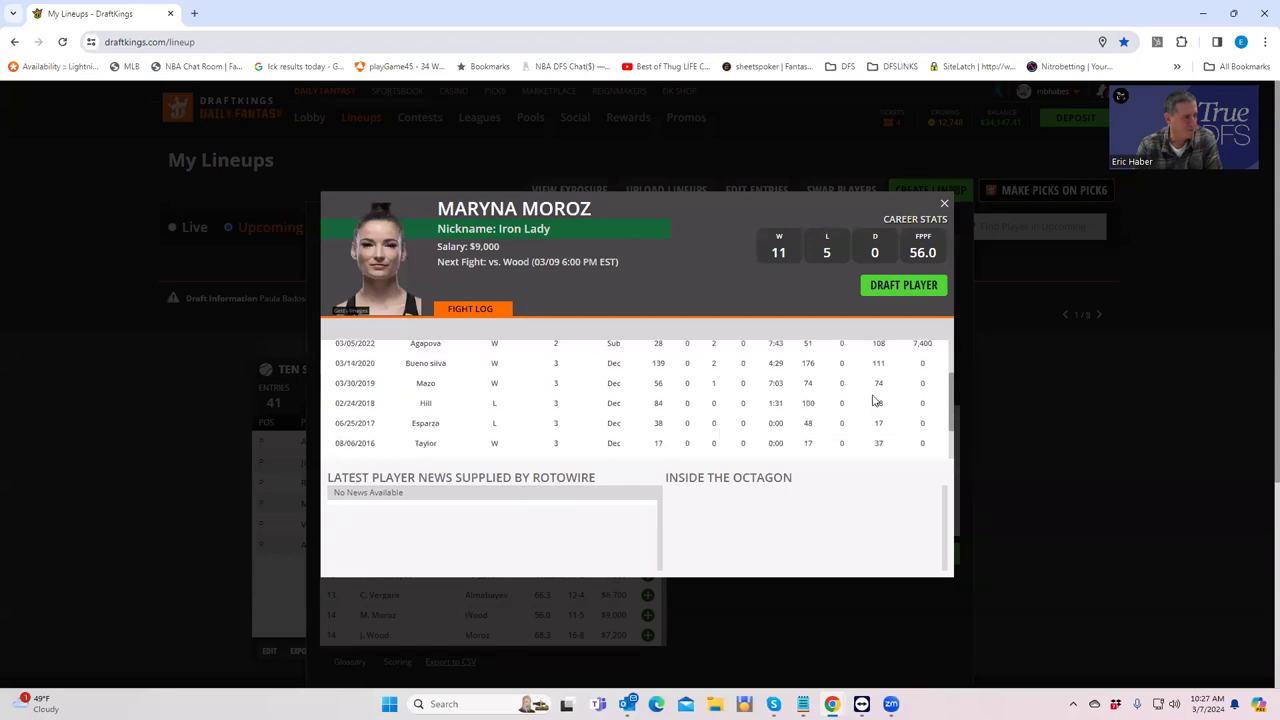
{"action": "left_click", "coordinate": [944, 204]}
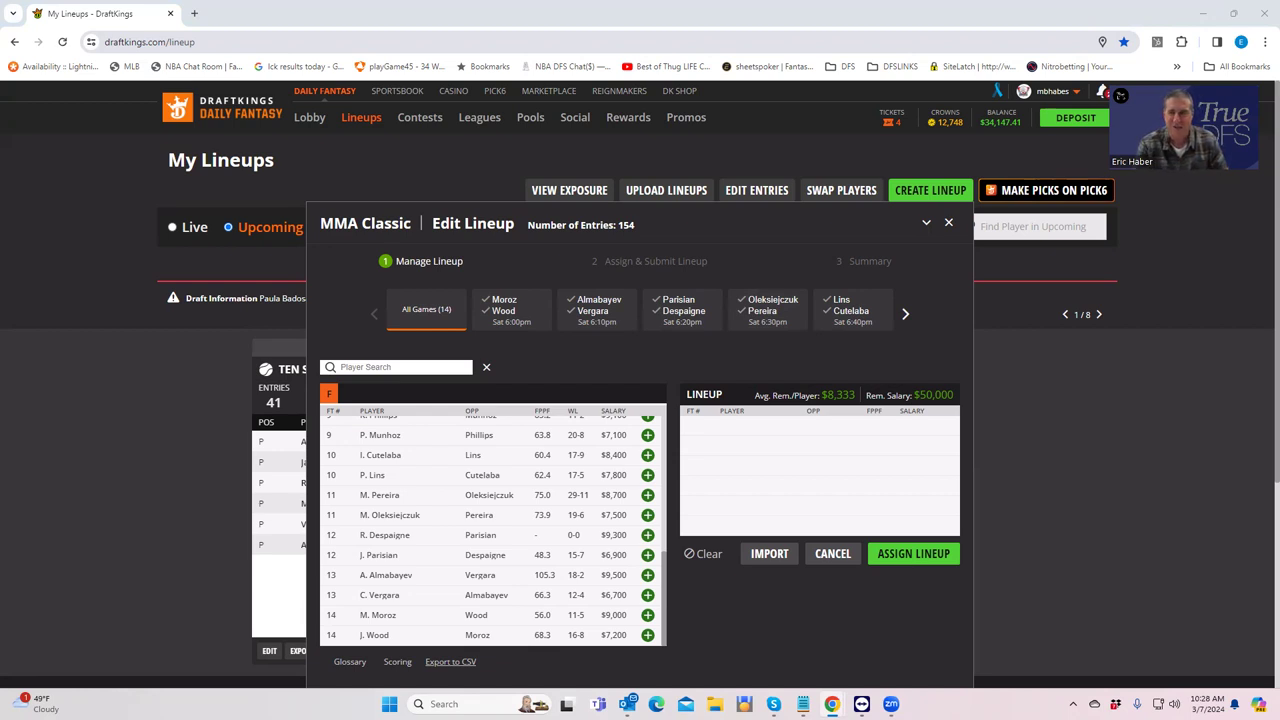
Step: Switch to the FightOdds window, maximize it and examine the prop odds for the Vergara vs. Almabaev fight
{"action": "key", "text": "alt+Tab"}
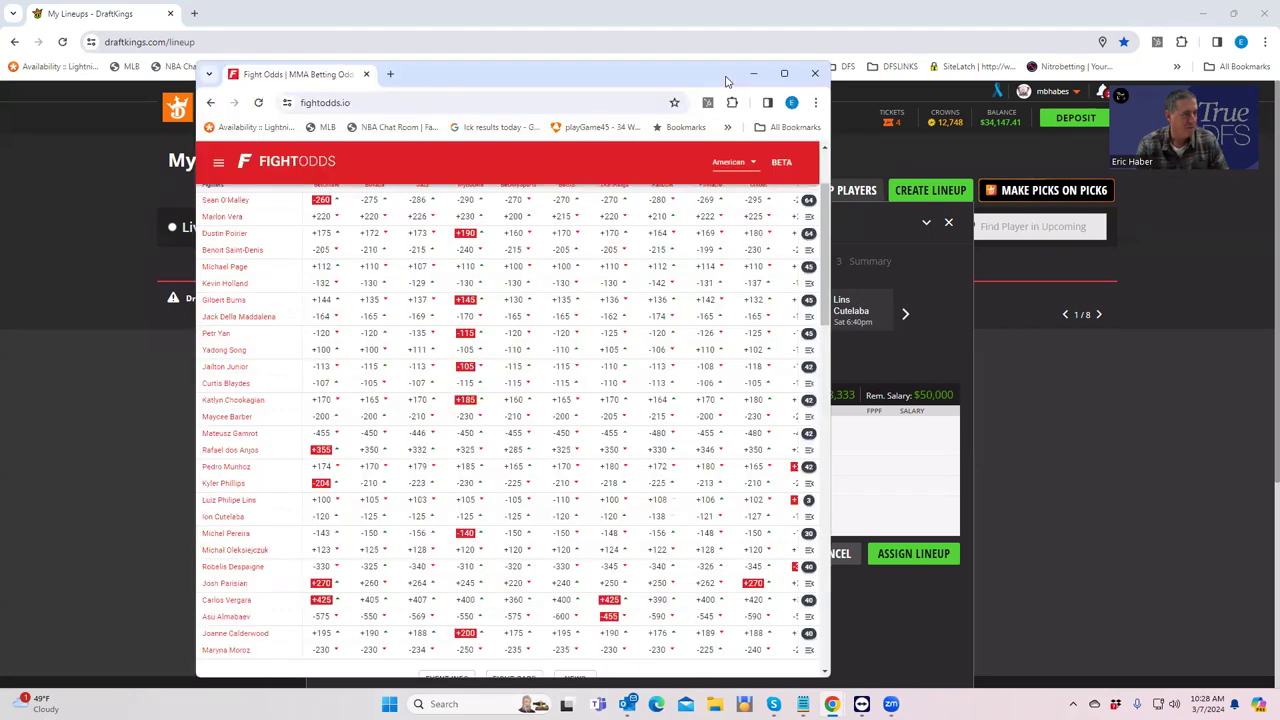
{"action": "key", "text": "super+Up"}
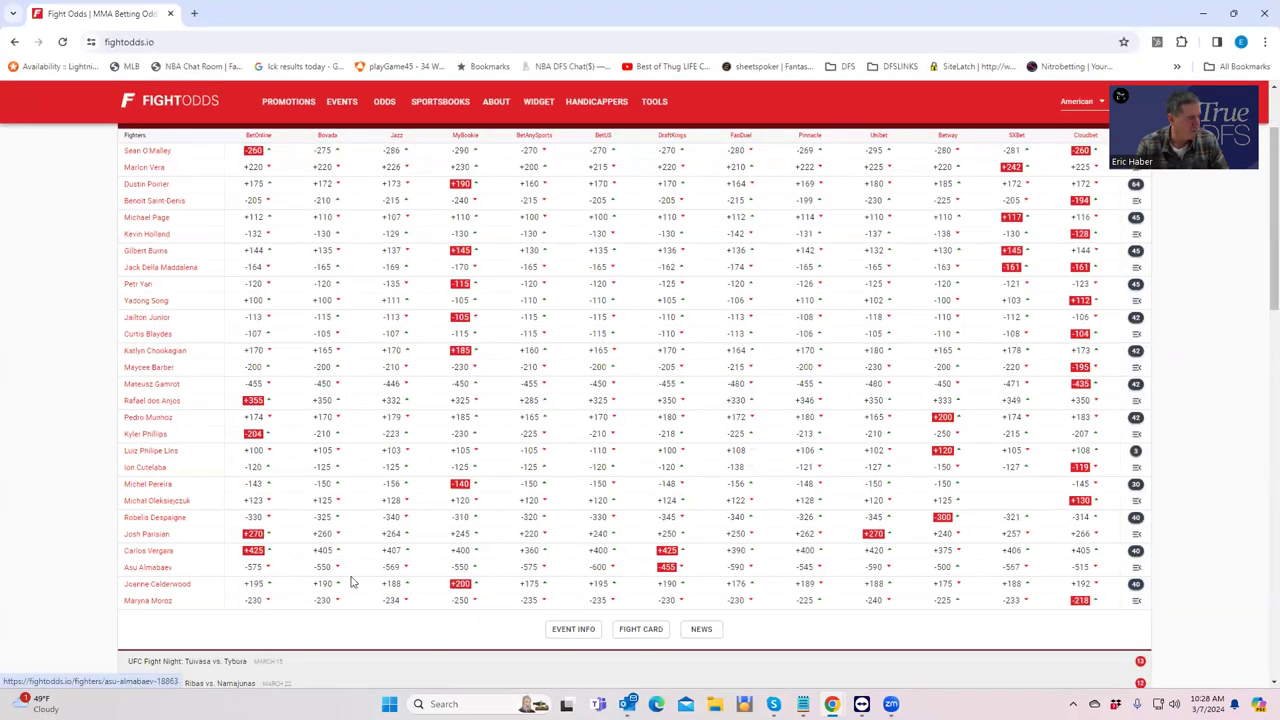
{"action": "left_click", "coordinate": [1135, 552]}
{"action": "scroll", "coordinate": [378, 612], "scroll_direction": "down", "scroll_amount": 2}
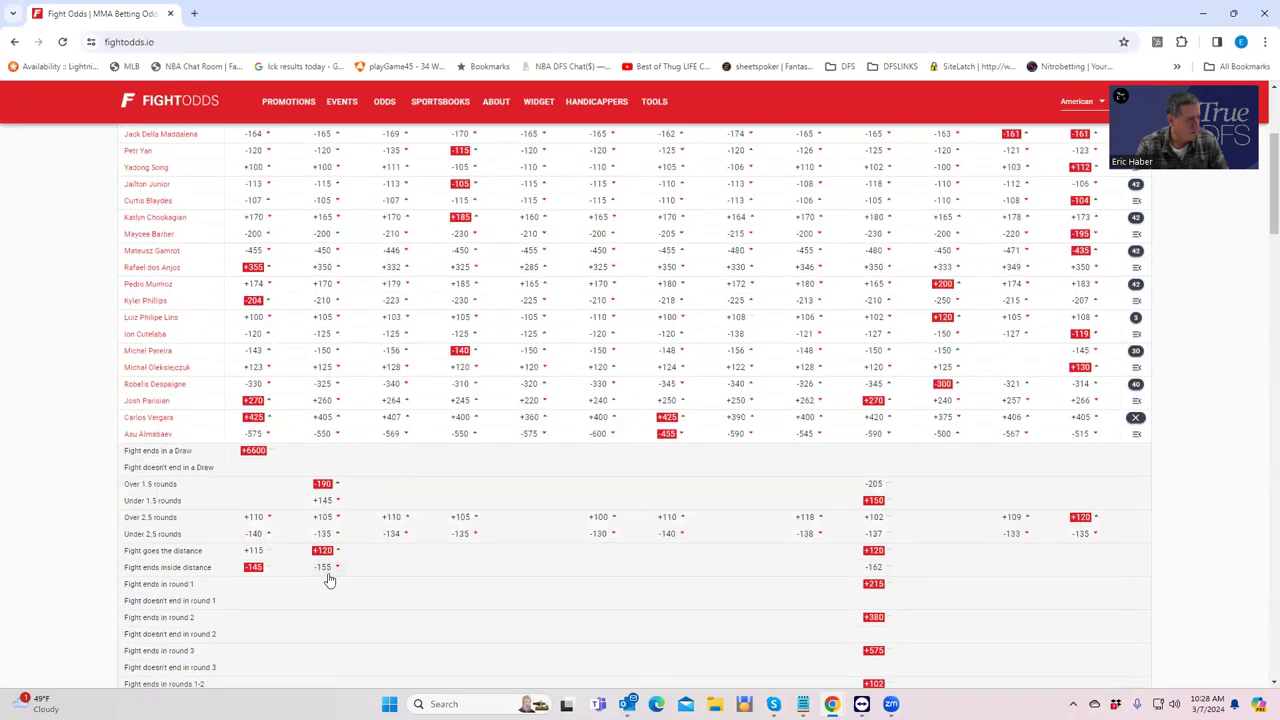
{"action": "scroll", "coordinate": [500, 586], "scroll_direction": "down", "scroll_amount": 2}
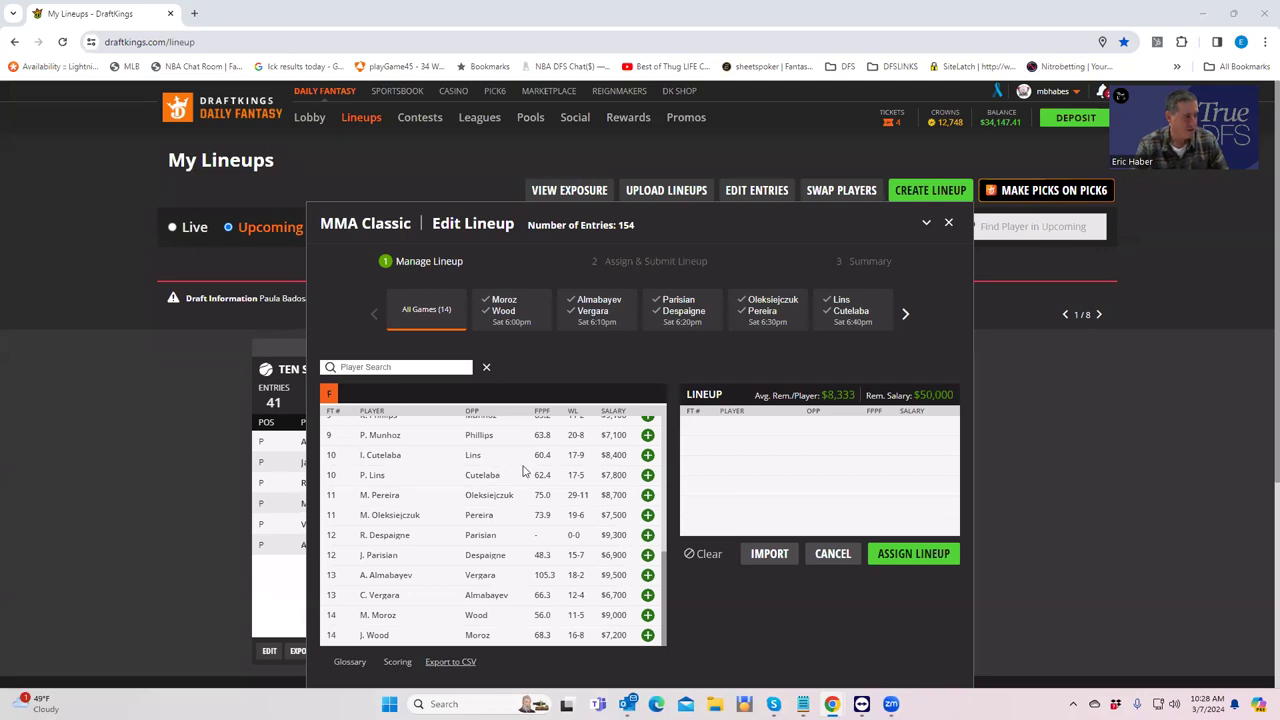
Step: Check Asu Almabayev's fight log on DraftKings and go back over the Vergara vs. Almabaev prop odds on FightOdds
{"action": "left_click", "coordinate": [386, 576]}
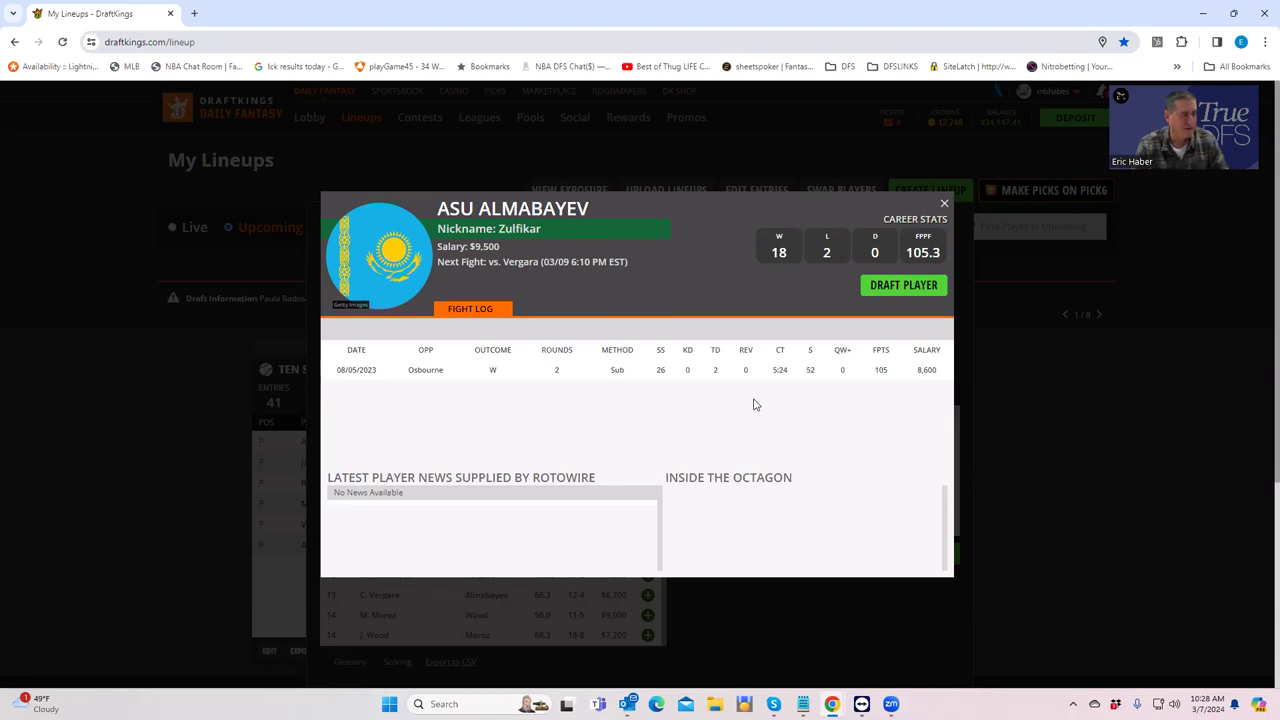
{"action": "left_click", "coordinate": [944, 204]}
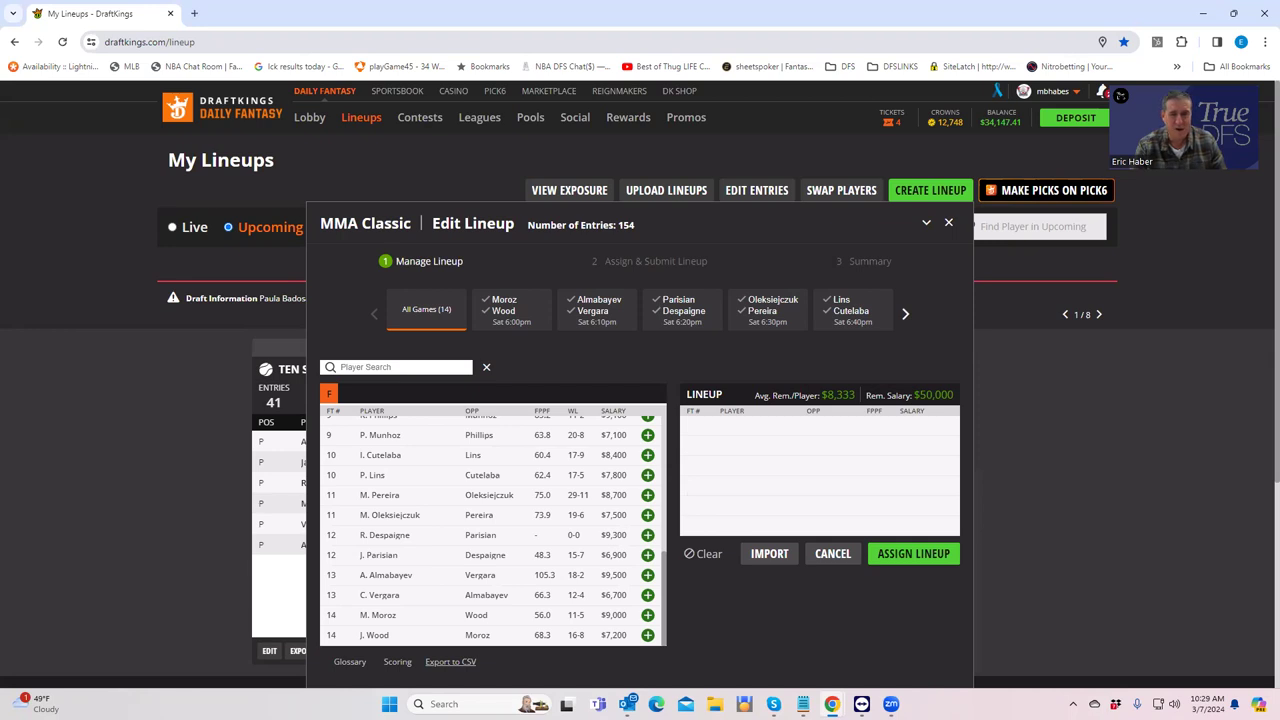
{"action": "key", "text": "alt+Tab"}
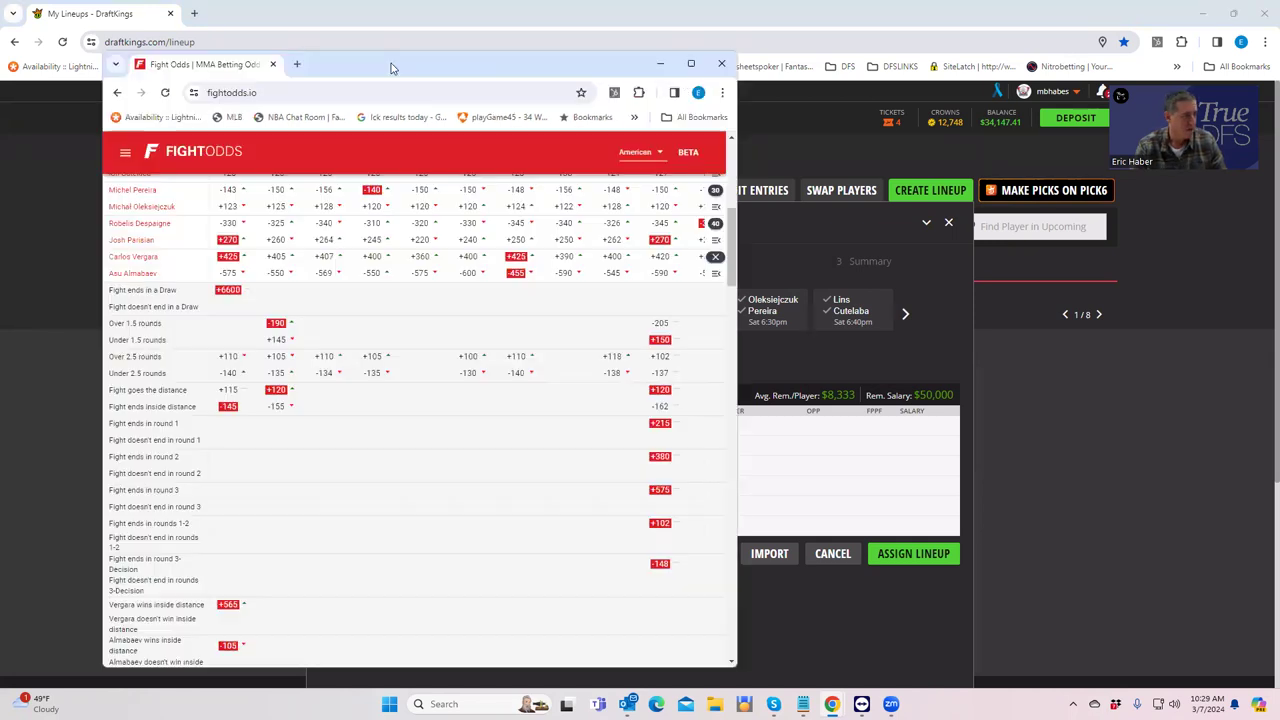
{"action": "left_click", "coordinate": [694, 63]}
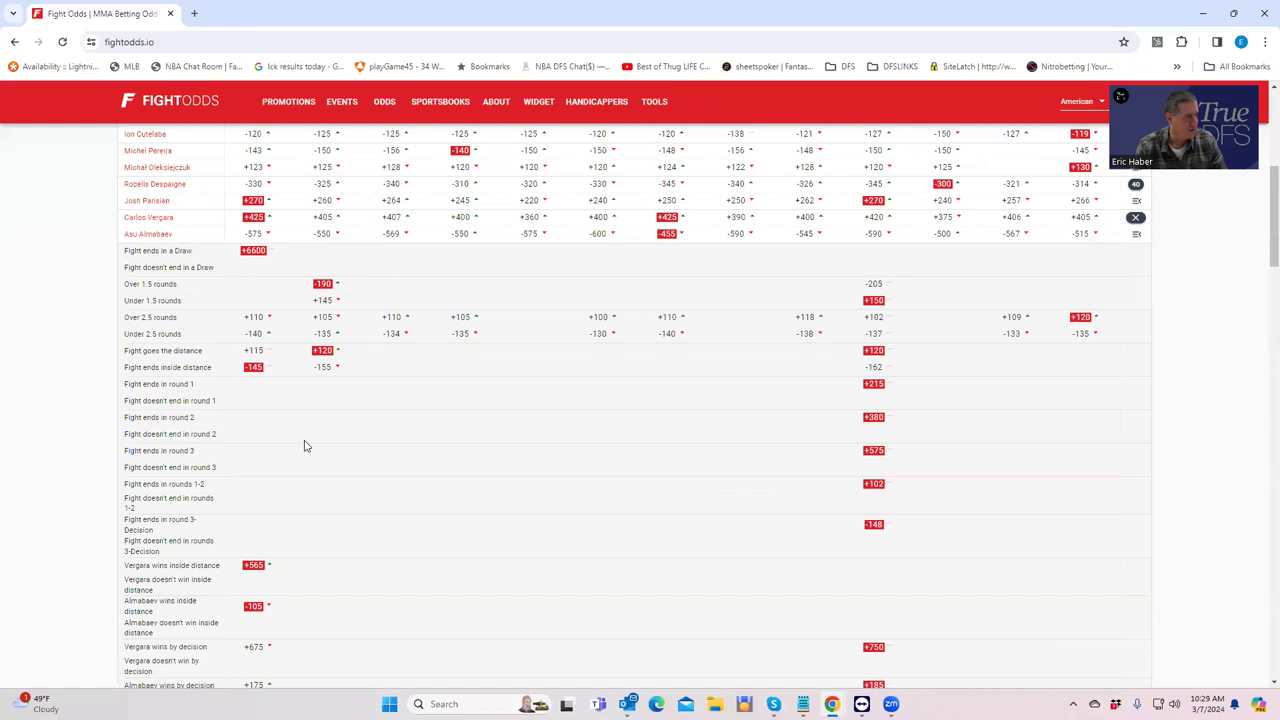
{"action": "scroll", "coordinate": [305, 446], "scroll_direction": "down", "scroll_amount": 2}
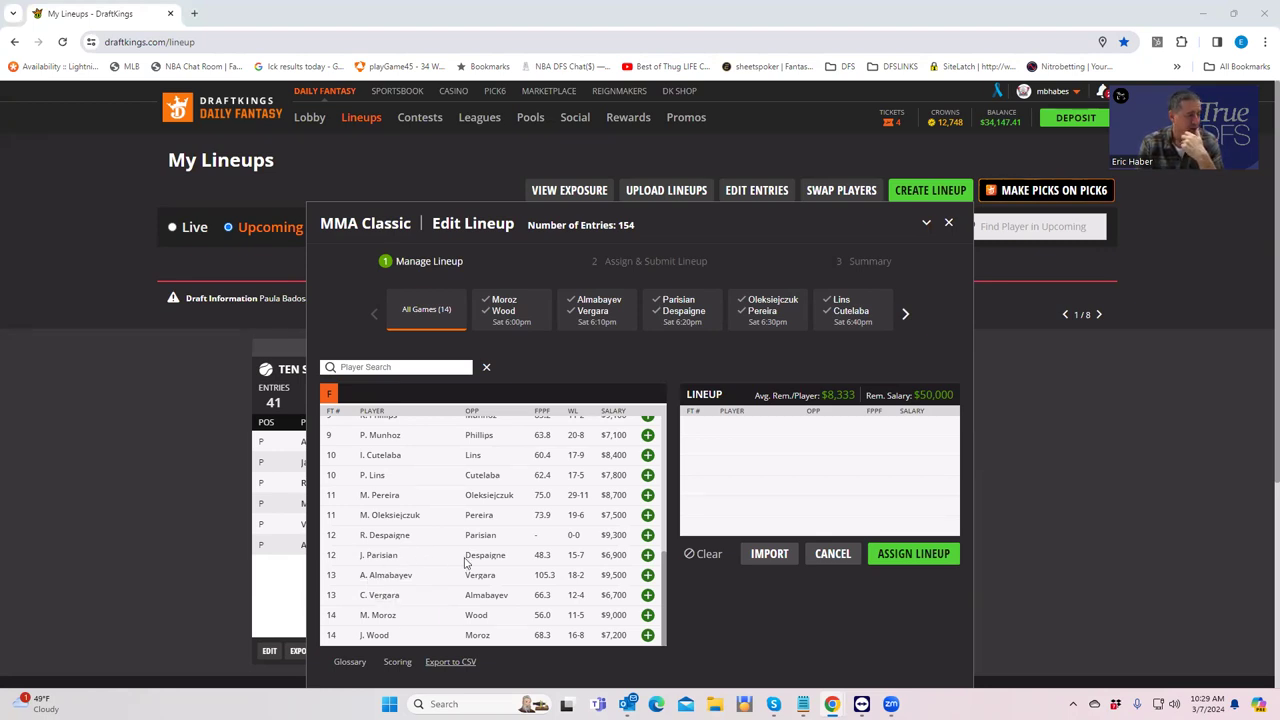
Step: Compare the DraftKings player cards and fight logs of R. Despaigne and Josh Parisian, finishing on Despaigne's card
{"action": "left_click", "coordinate": [382, 544]}
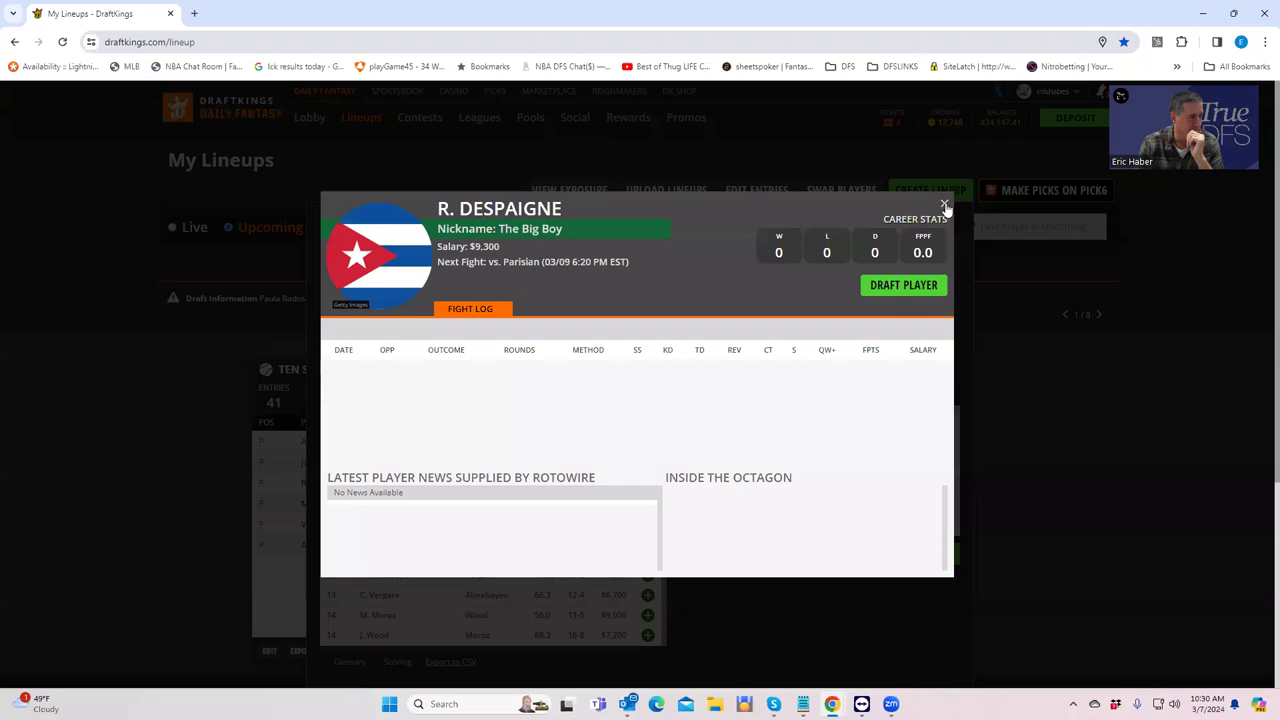
{"action": "left_click", "coordinate": [944, 206]}
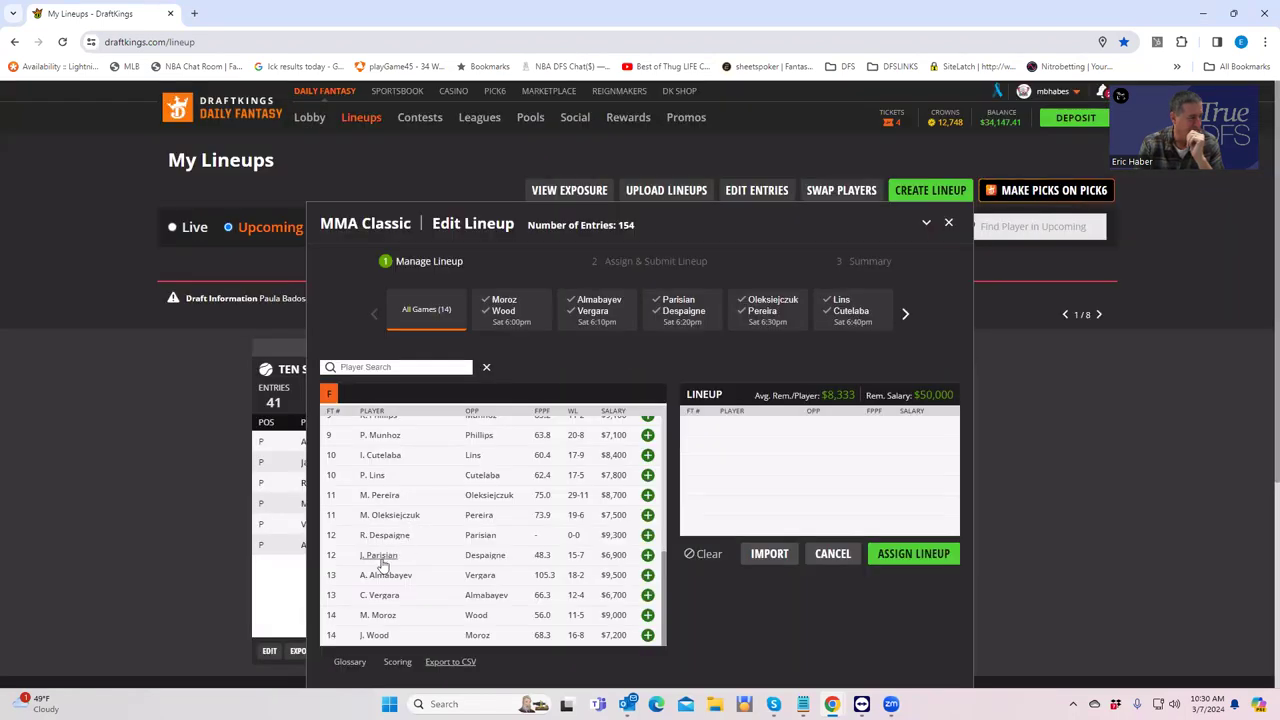
{"action": "left_click", "coordinate": [380, 556]}
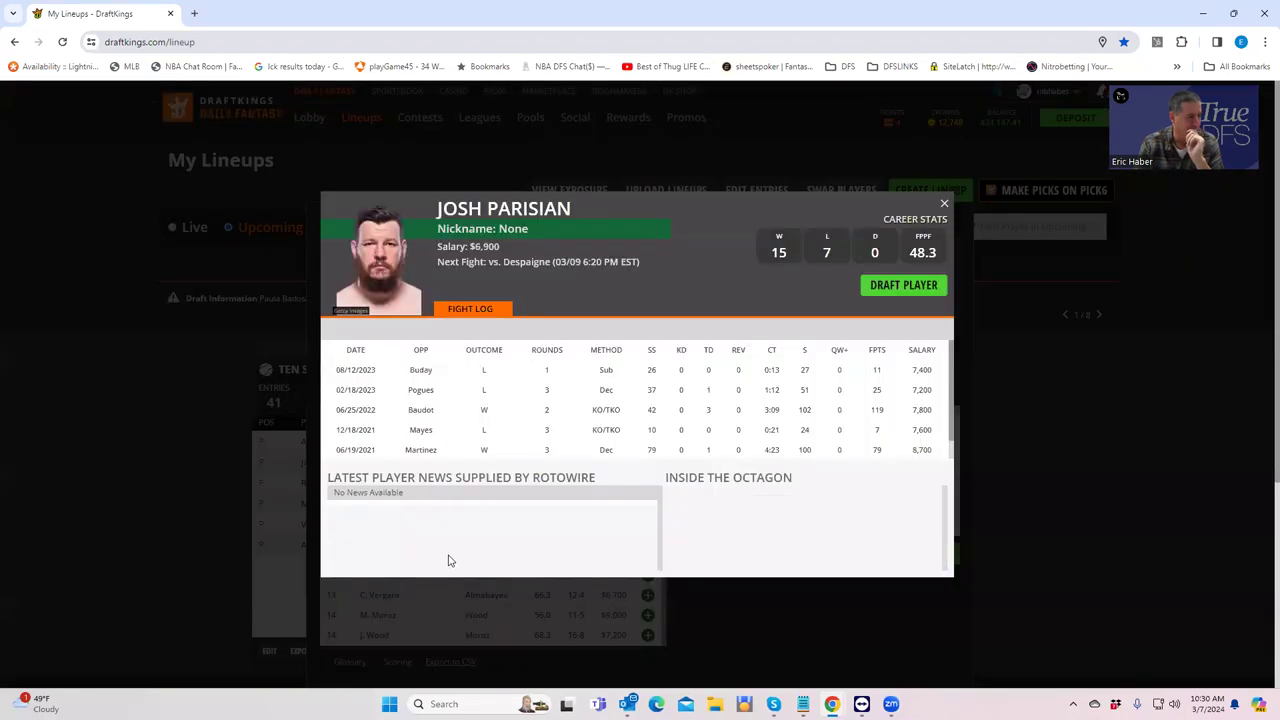
{"action": "left_click", "coordinate": [945, 203]}
{"action": "scroll", "coordinate": [640, 540], "scroll_direction": "up", "scroll_amount": 1}
{"action": "scroll", "coordinate": [657, 580], "scroll_direction": "down", "scroll_amount": 2}
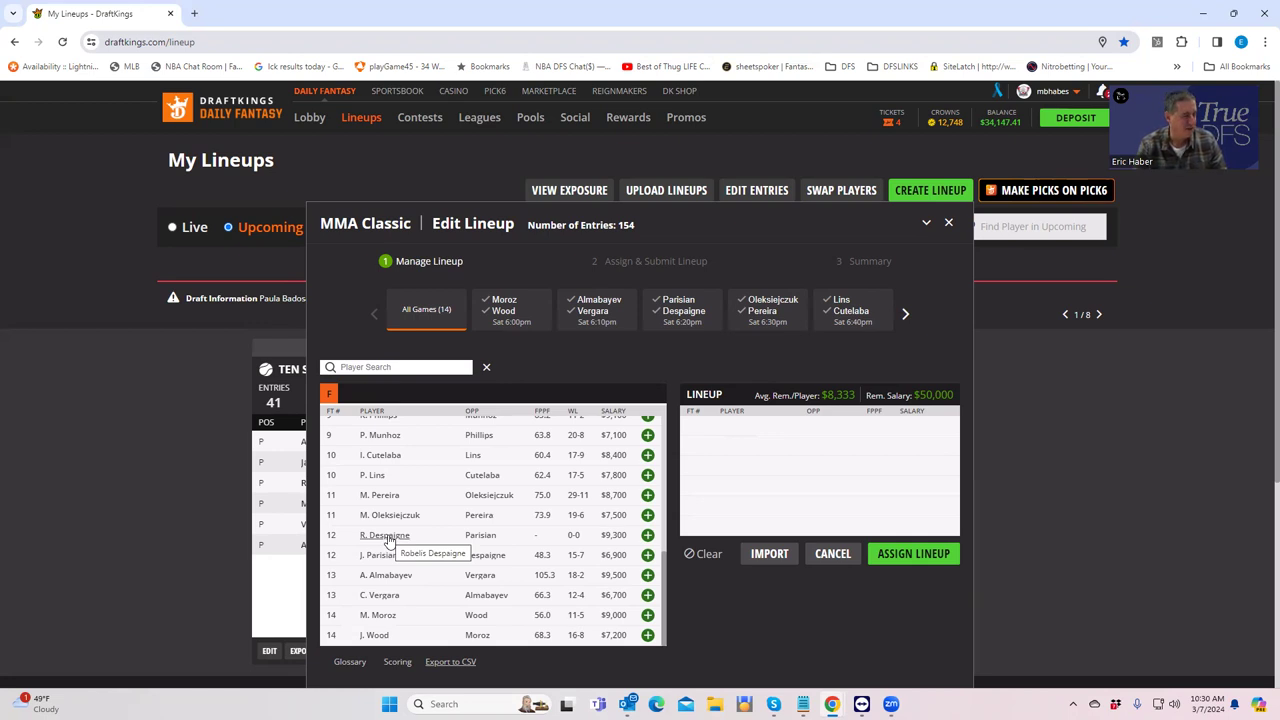
{"action": "left_click", "coordinate": [388, 537]}
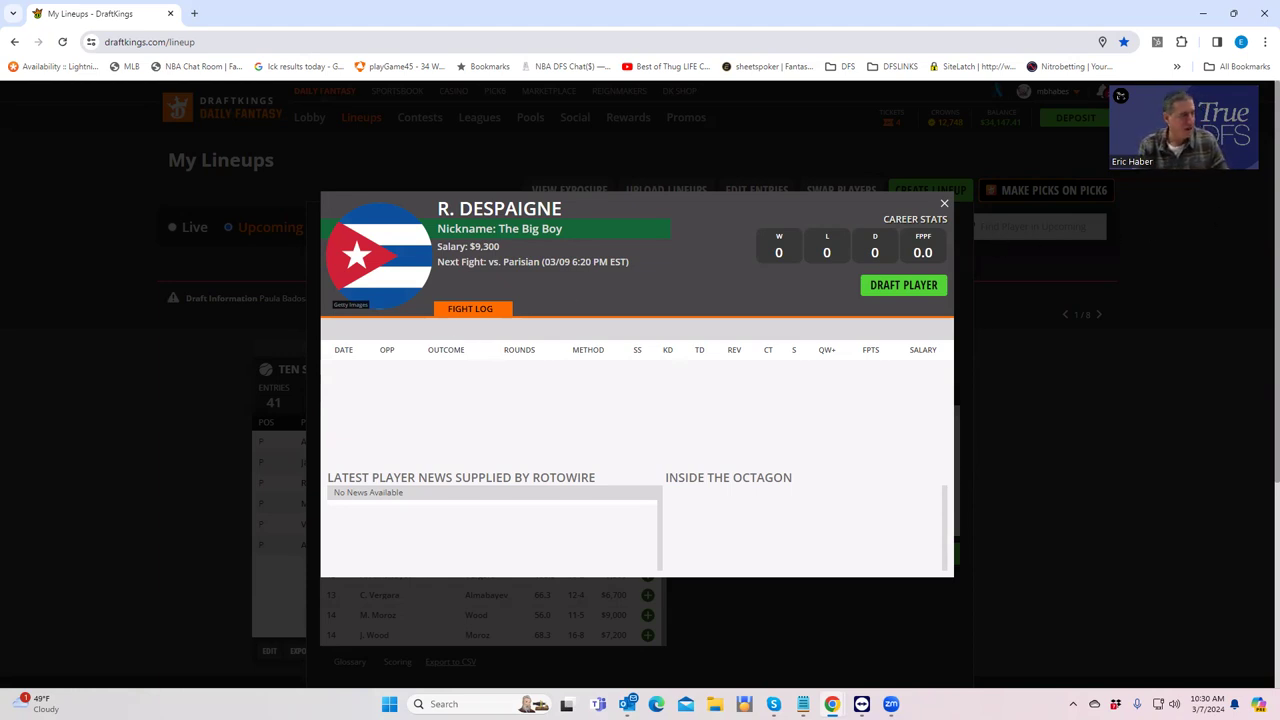
Step: On FightOdds, collapse the Vergara vs. Almabaev props and expand the Despaigne vs. Parisian prop odds to examine them
{"action": "key", "text": "alt+Tab"}
{"action": "left_click", "coordinate": [907, 139]}
{"action": "scroll", "coordinate": [490, 360], "scroll_direction": "up", "scroll_amount": 2}
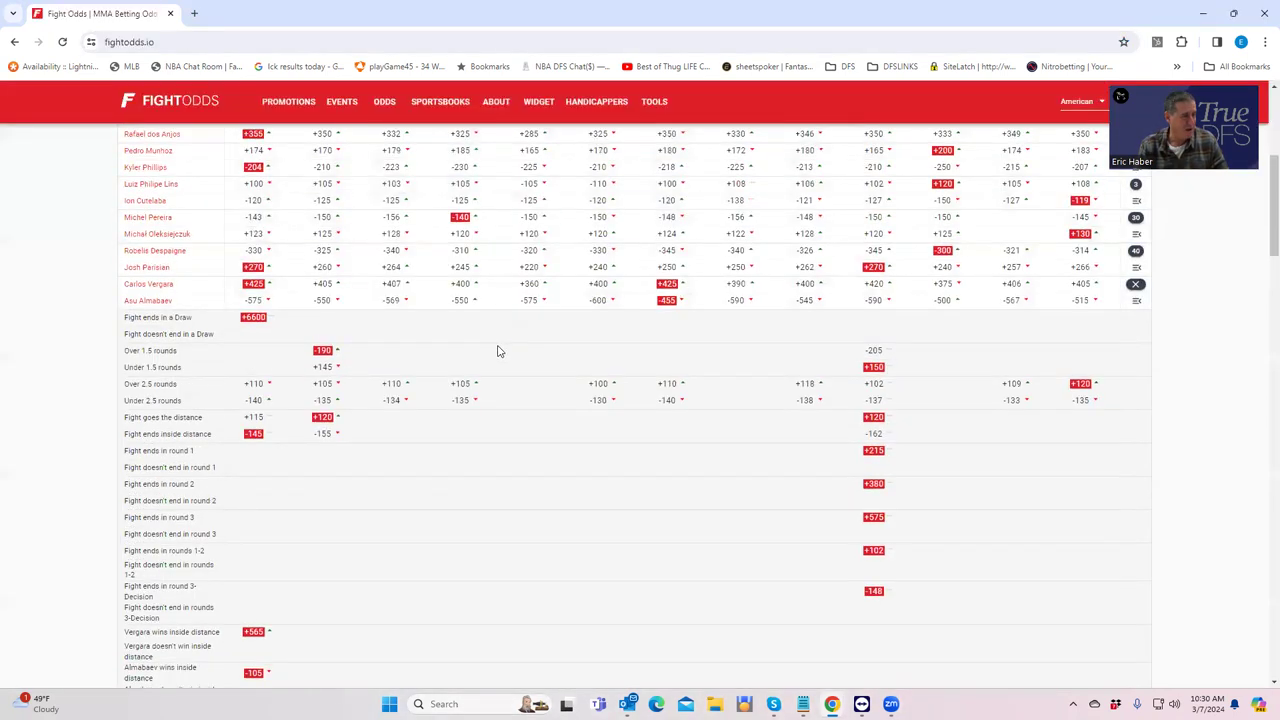
{"action": "left_click", "coordinate": [1136, 285]}
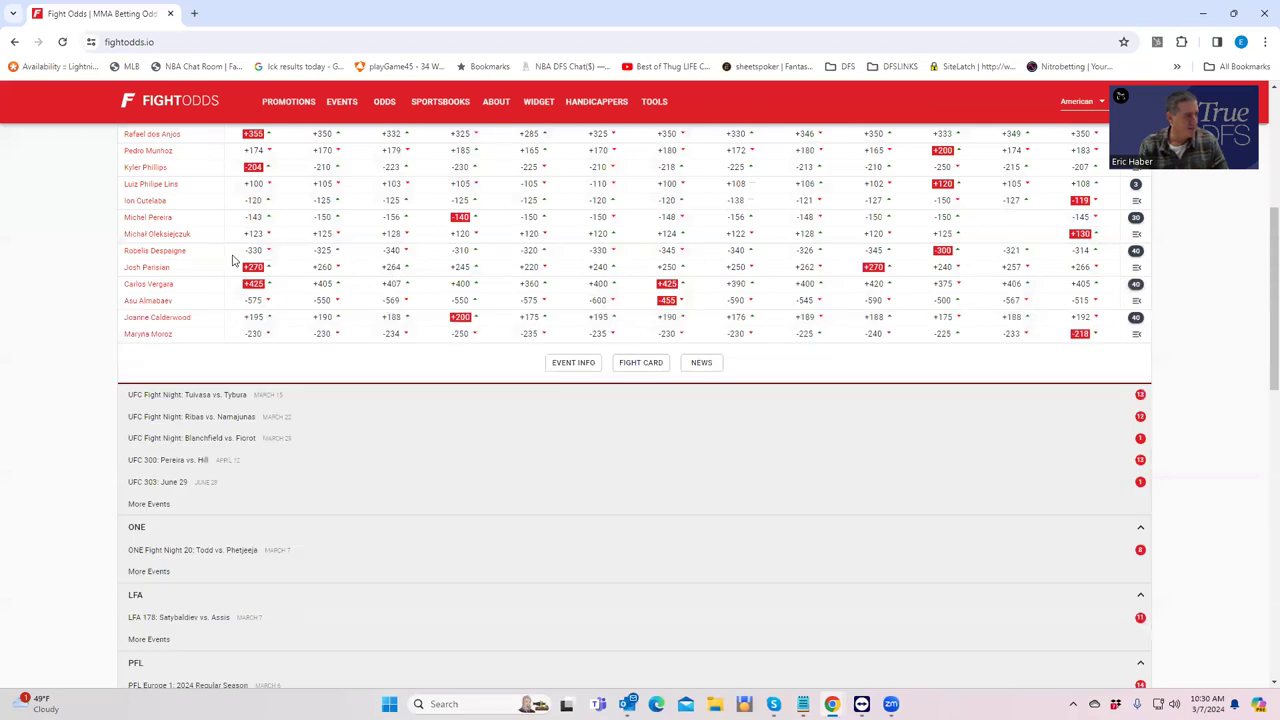
{"action": "left_click", "coordinate": [1136, 250]}
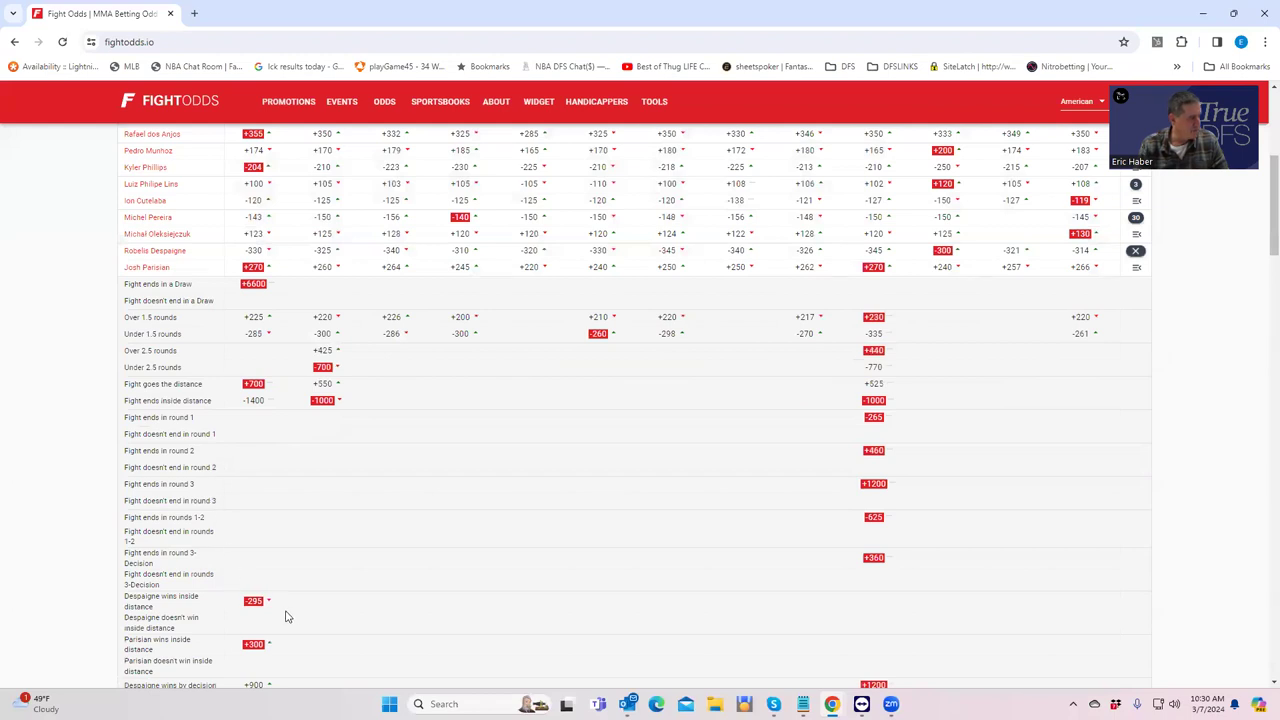
{"action": "left_click", "coordinate": [1136, 251]}
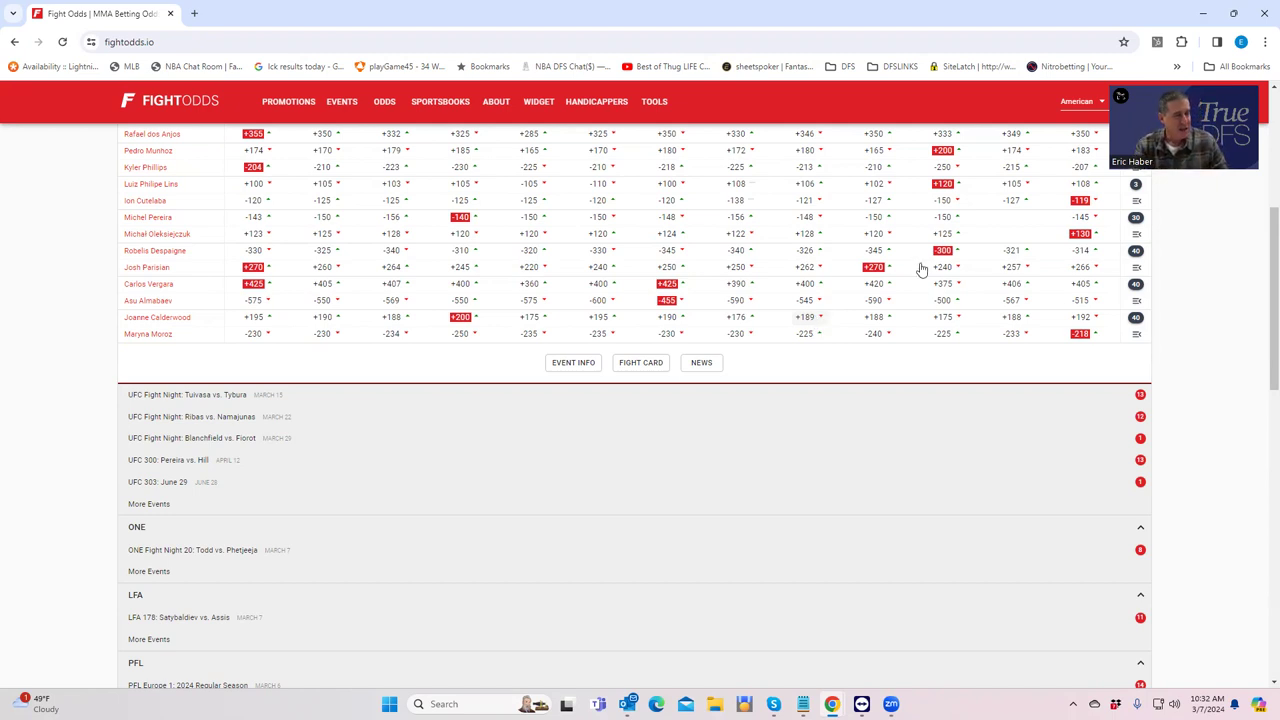
{"action": "left_click", "coordinate": [1136, 252]}
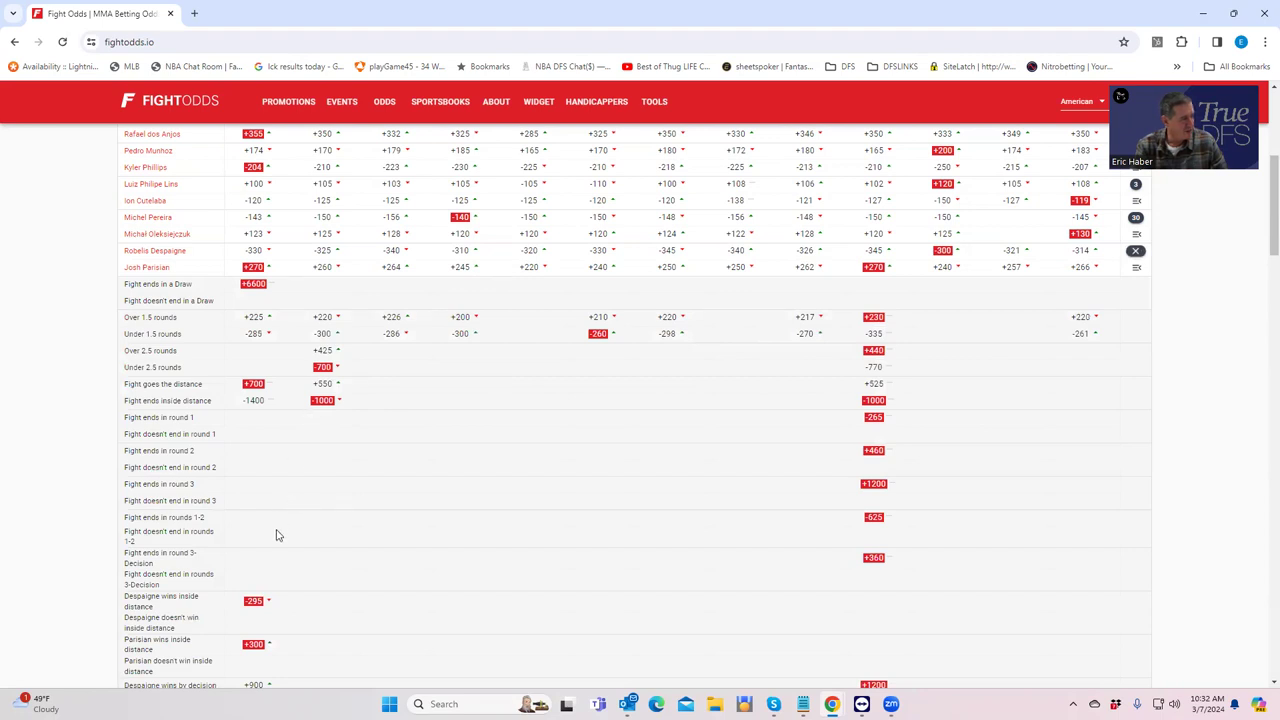
Step: Go through the remaining Despaigne vs. Parisian prop odds on FightOdds and collapse them
{"action": "scroll", "coordinate": [276, 560], "scroll_direction": "down", "scroll_amount": 1}
{"action": "scroll", "coordinate": [276, 563], "scroll_direction": "down", "scroll_amount": 1}
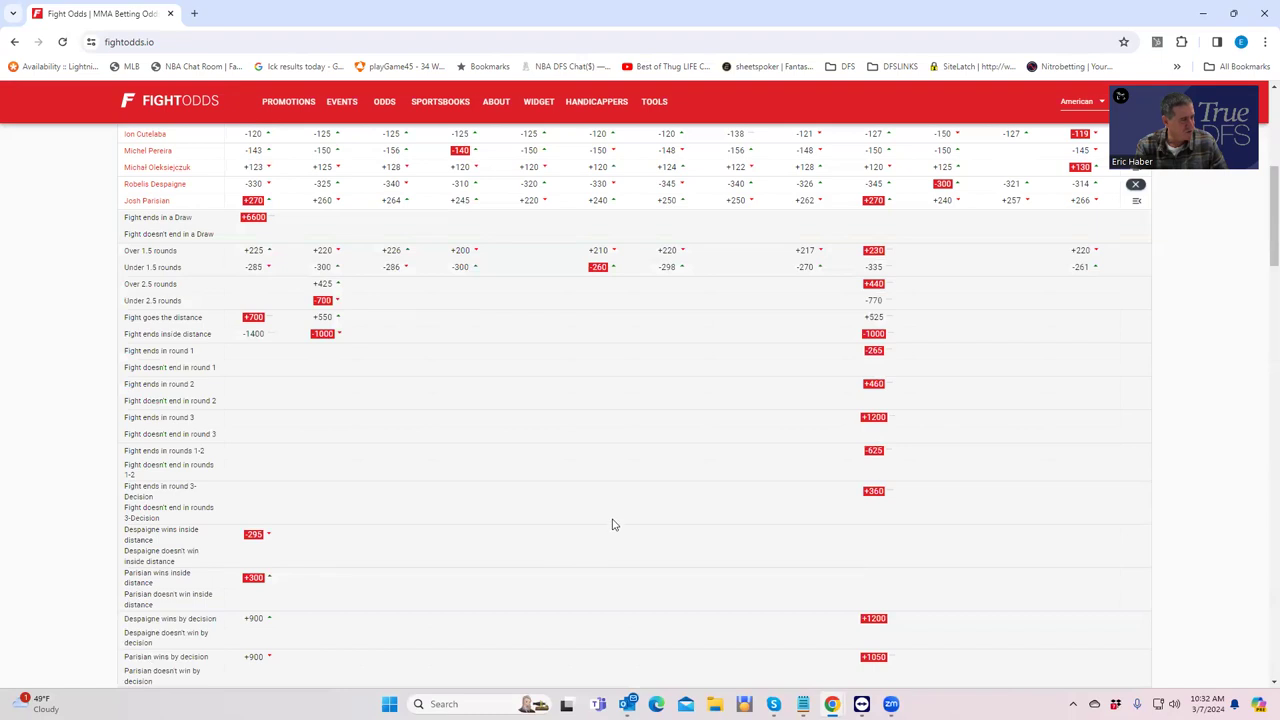
{"action": "scroll", "coordinate": [615, 520], "scroll_direction": "up", "scroll_amount": 3}
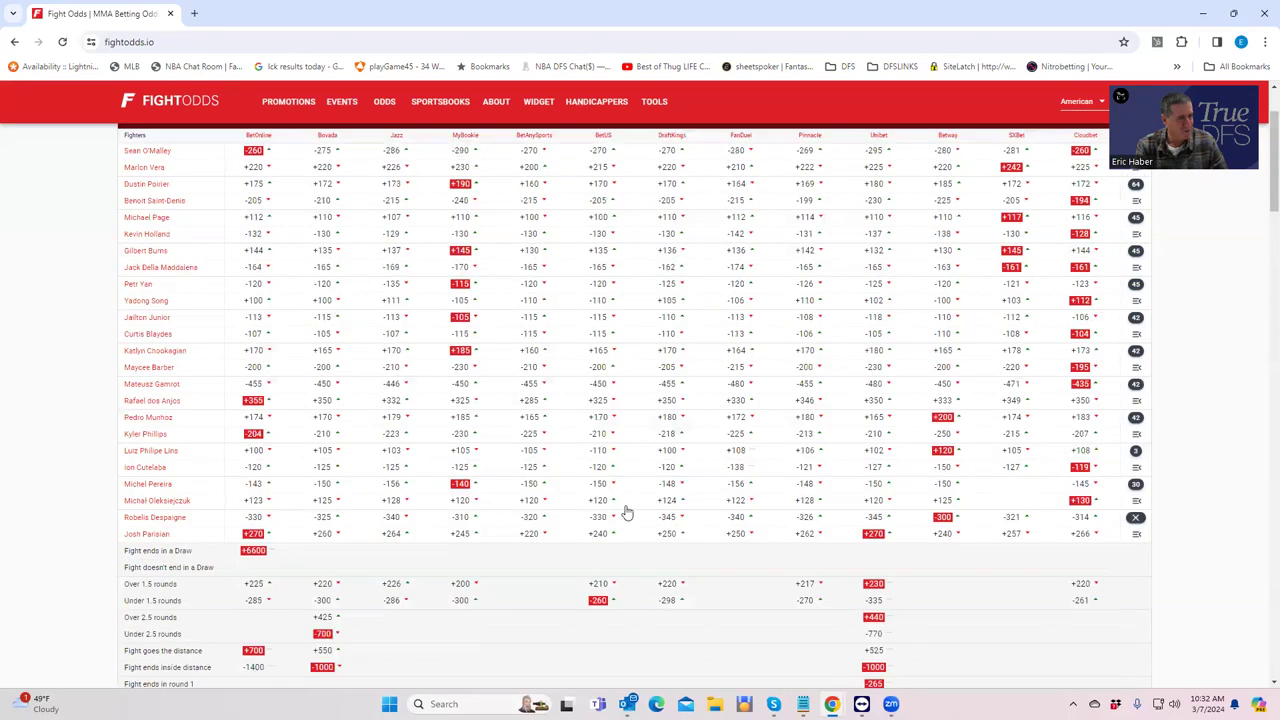
{"action": "left_click", "coordinate": [1135, 518]}
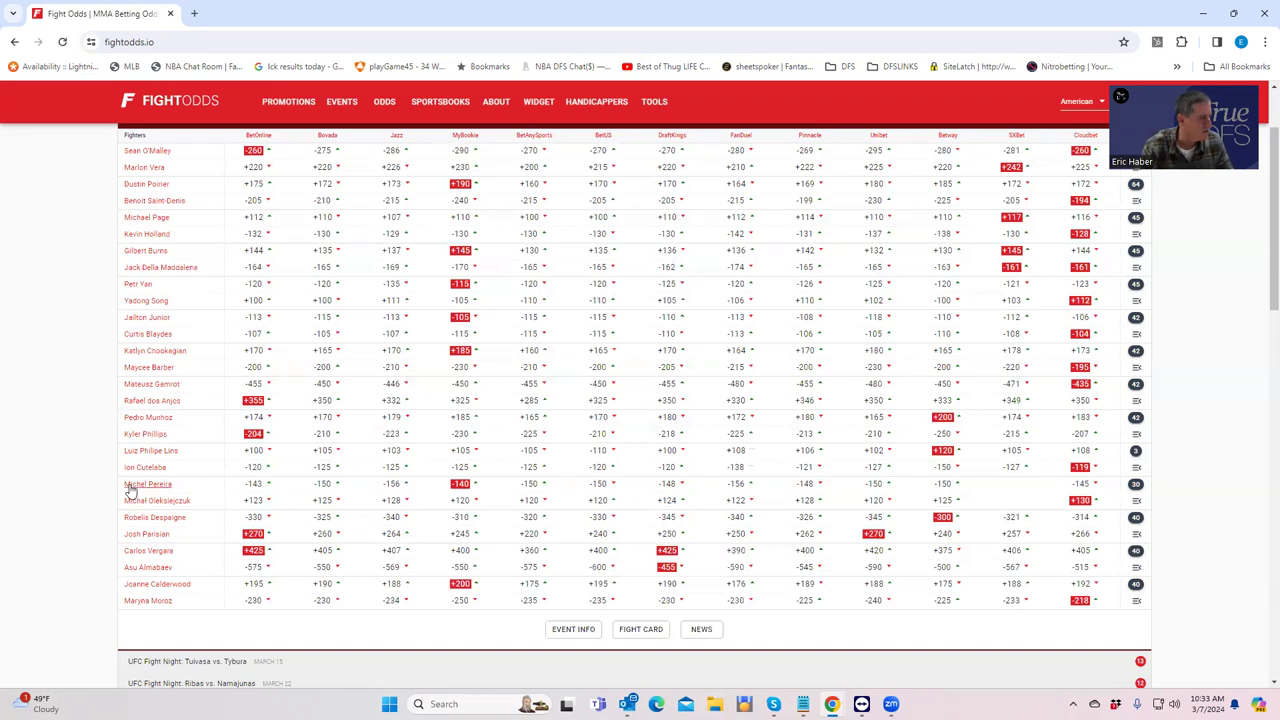
Step: Expand the Pereira vs. Oleksiejczuk props on FightOdds, check both fighters' DraftKings salaries, and examine the props in the maximized FightOdds window
{"action": "left_click", "coordinate": [1136, 487]}
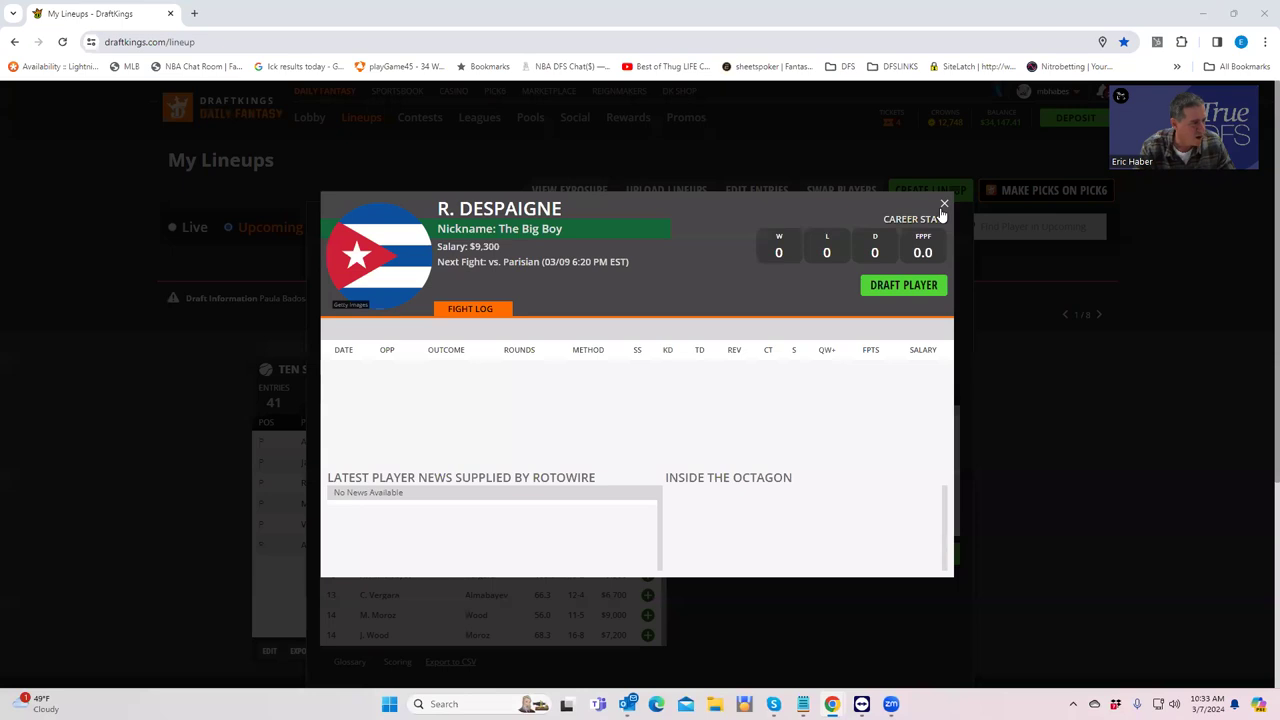
{"action": "left_click", "coordinate": [943, 206]}
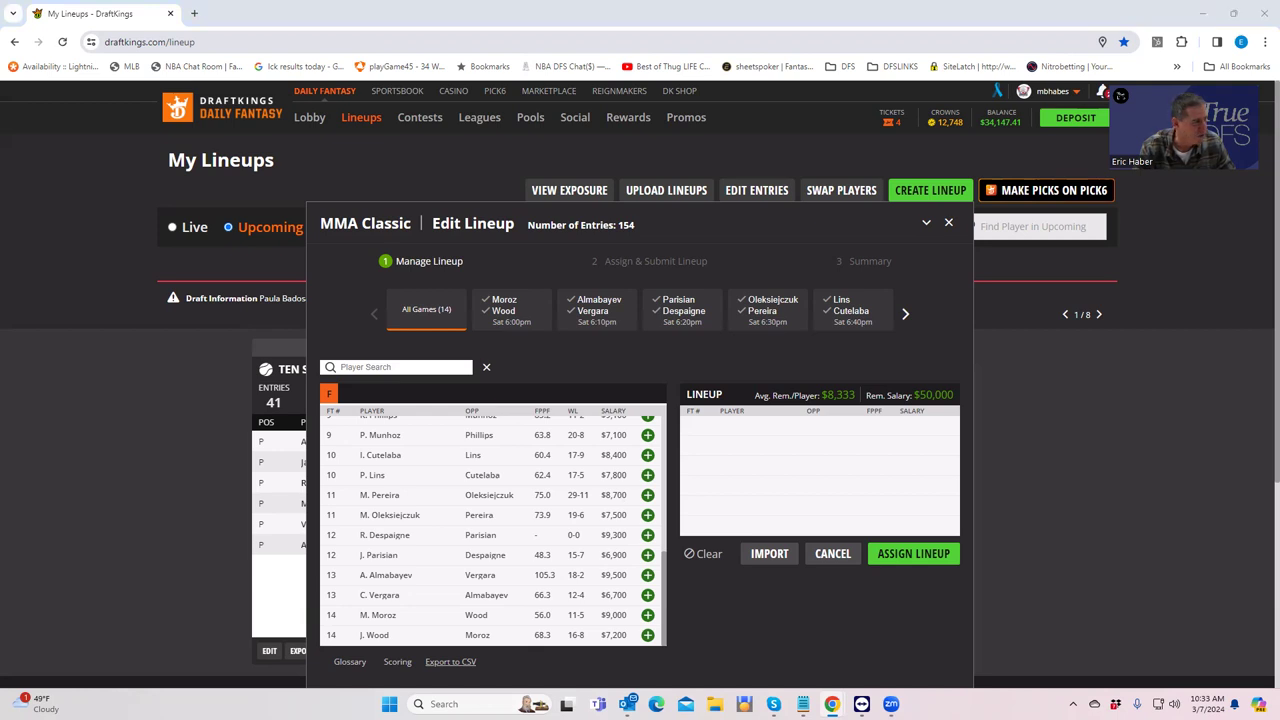
{"action": "key", "text": "alt+Tab"}
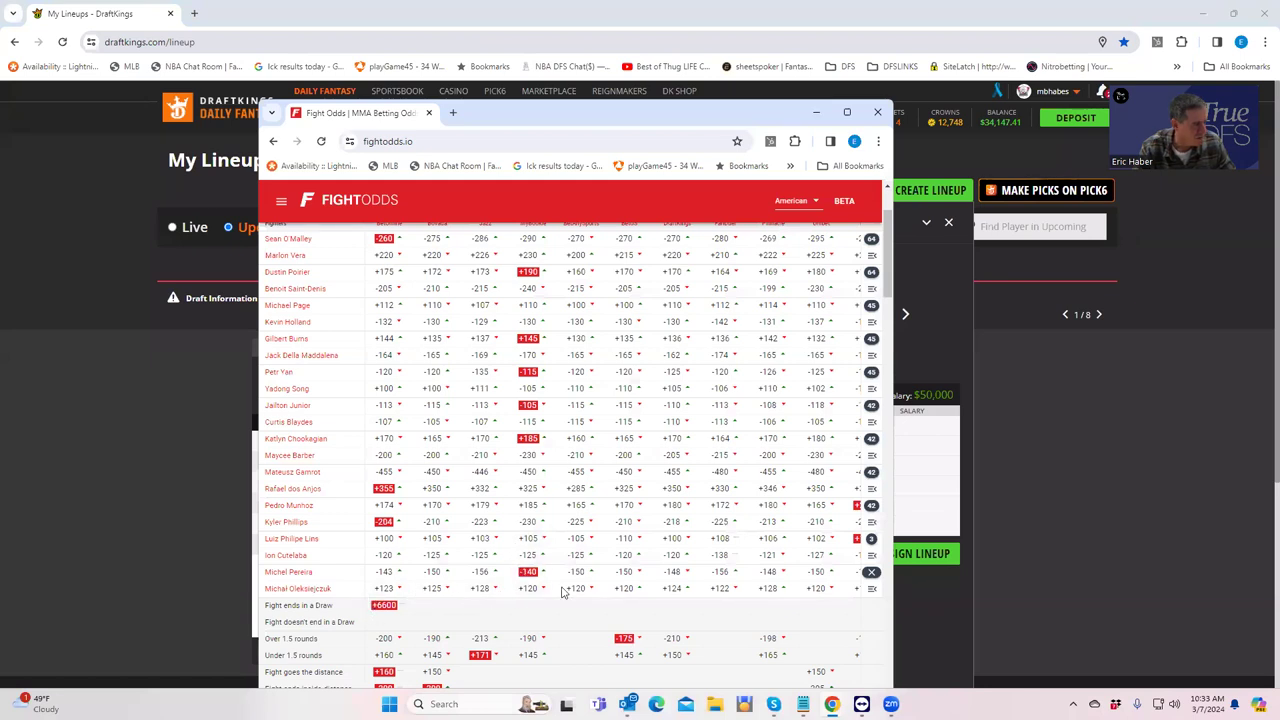
{"action": "left_click_drag", "start_coordinate": [650, 117], "coordinate": [657, 123]}
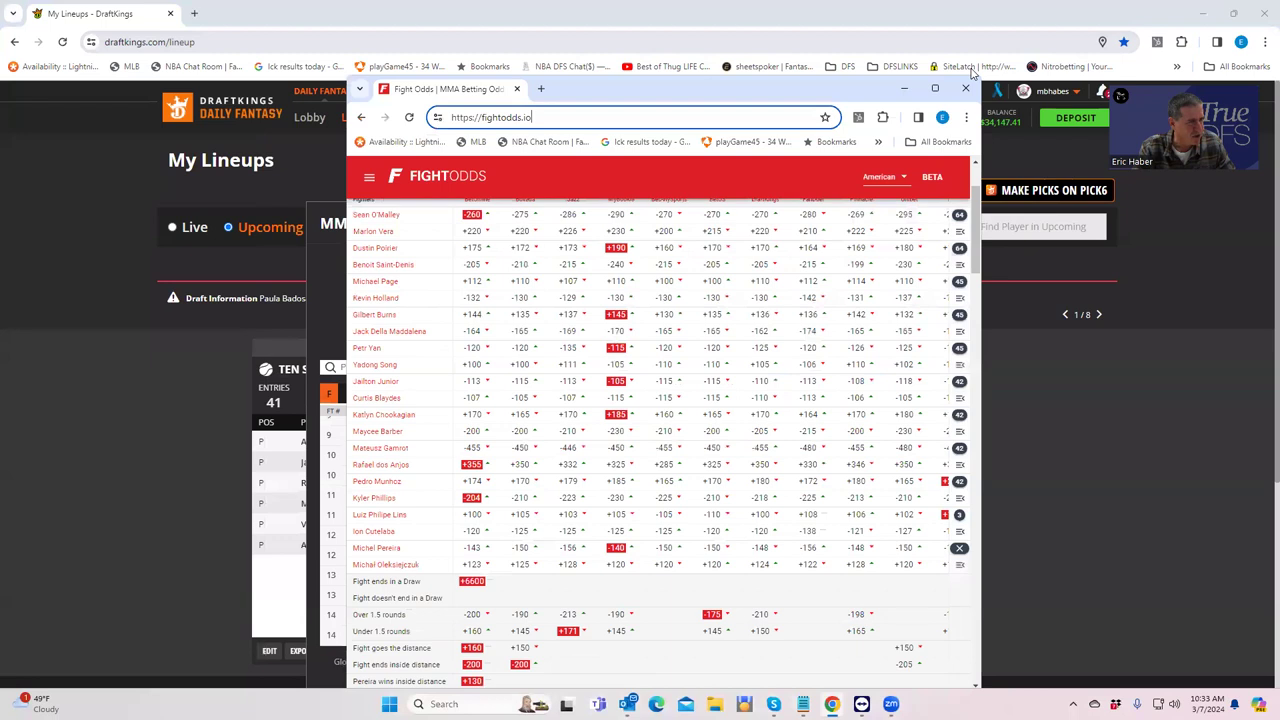
{"action": "left_click", "coordinate": [853, 118]}
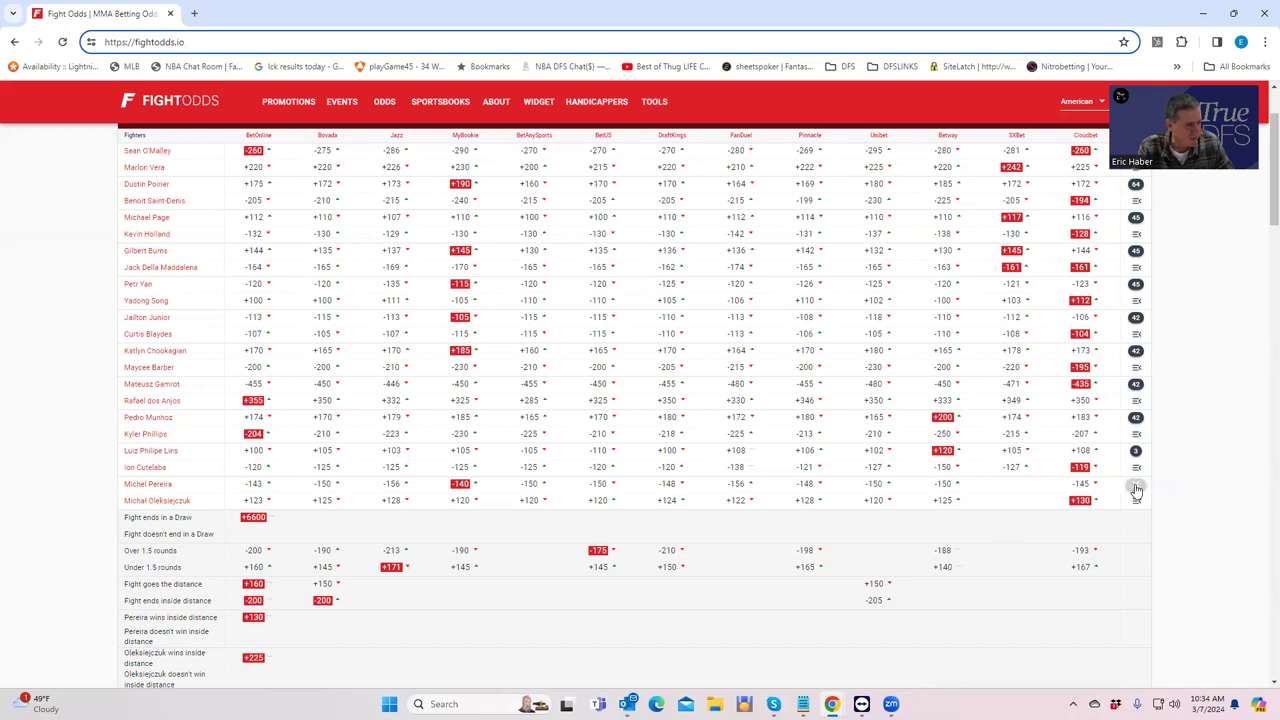
{"action": "scroll", "coordinate": [554, 580], "scroll_direction": "down", "scroll_amount": 2}
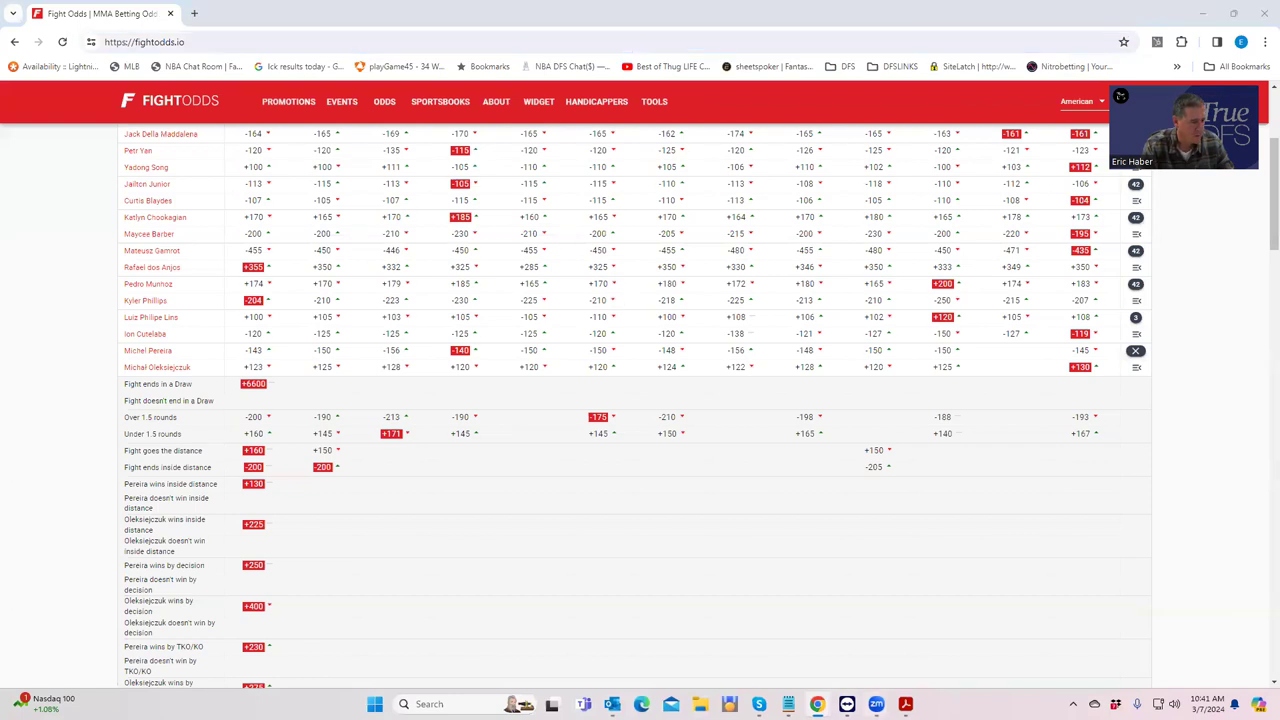
Step: Review the DraftKings fighter list, then on FightOdds replace the Pereira vs. Oleksiejczuk props with the Lins vs. Cutelaba prop odds
{"action": "mouse_move", "coordinate": [817, 704]}
{"action": "left_click", "coordinate": [668, 650]}
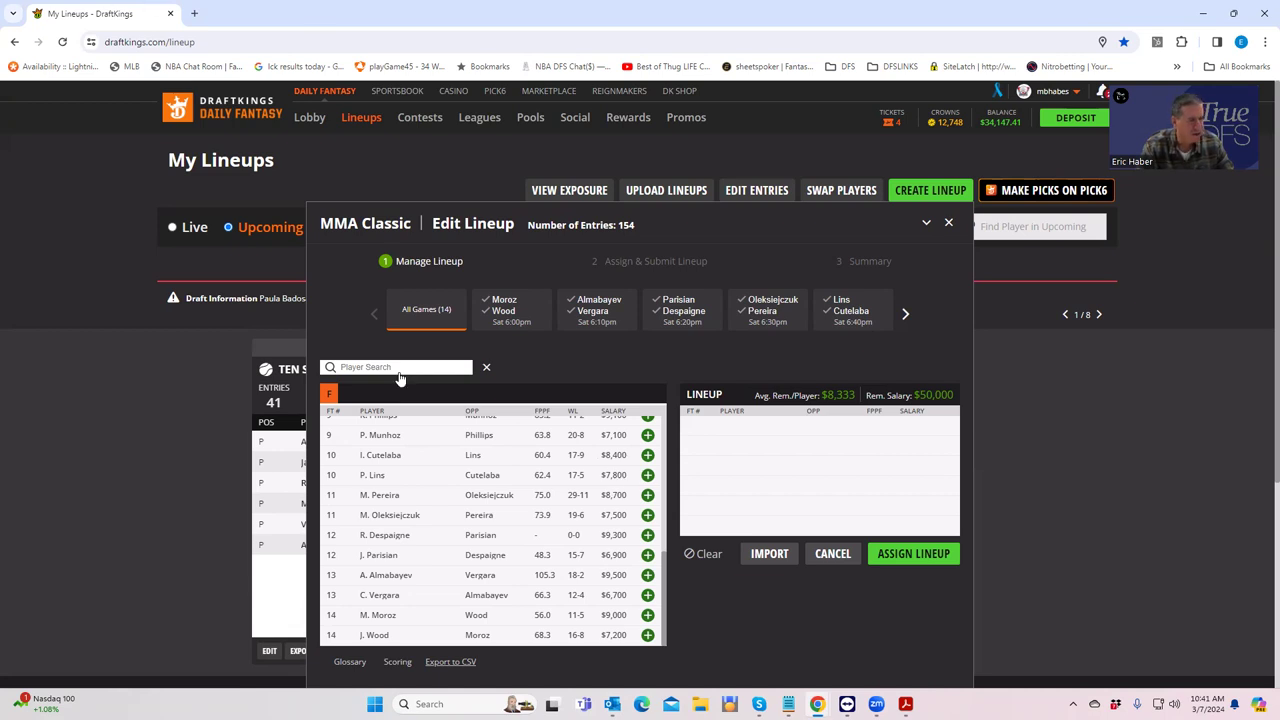
{"action": "key", "text": "alt+Tab"}
{"action": "left_click", "coordinate": [1135, 352]}
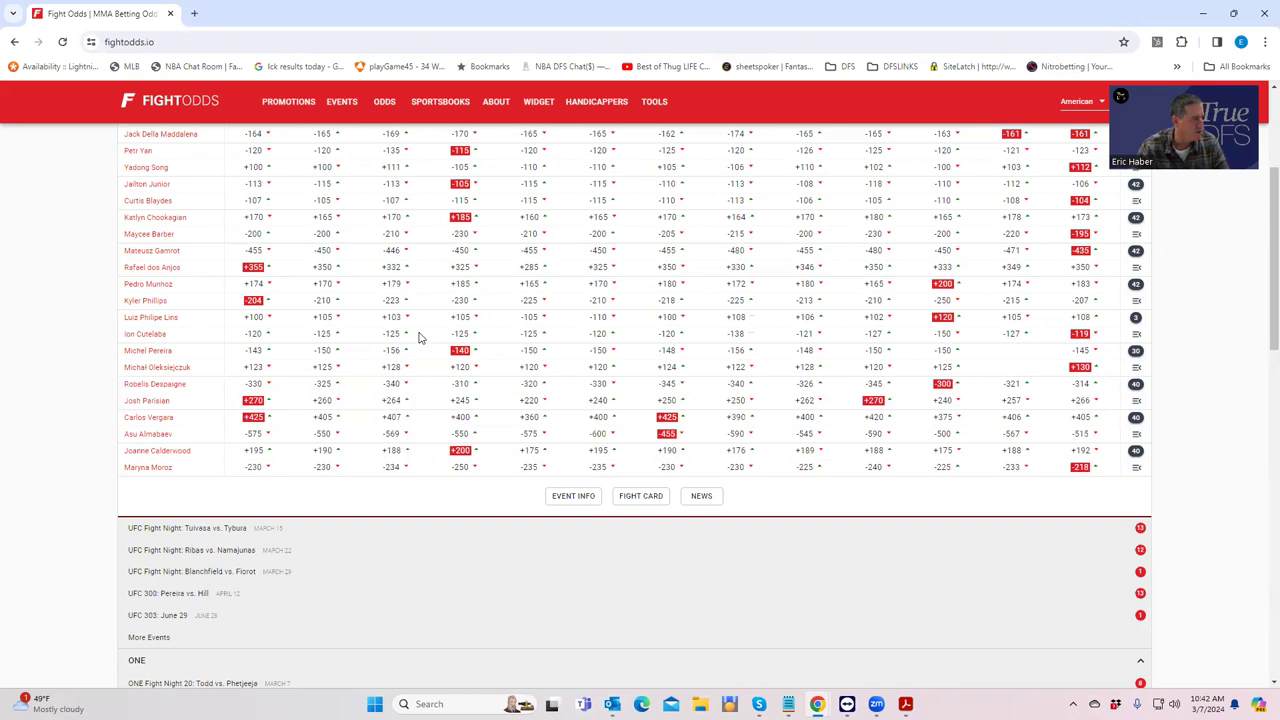
{"action": "left_click", "coordinate": [1135, 317]}
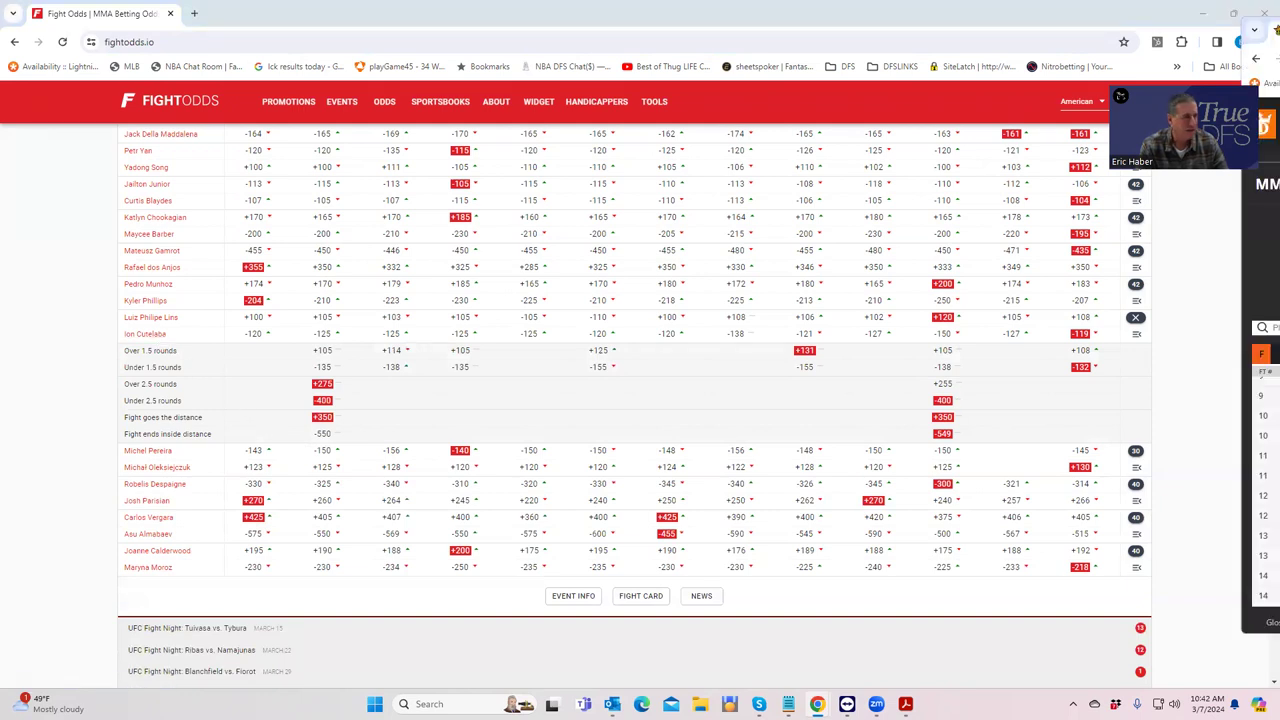
Step: Switch to DraftKings, filter the player pool to the Lins vs. Cutelaba fight and compare the fight logs of Ion Cutelaba and Philipe Lins
{"action": "key", "text": "alt+Tab"}
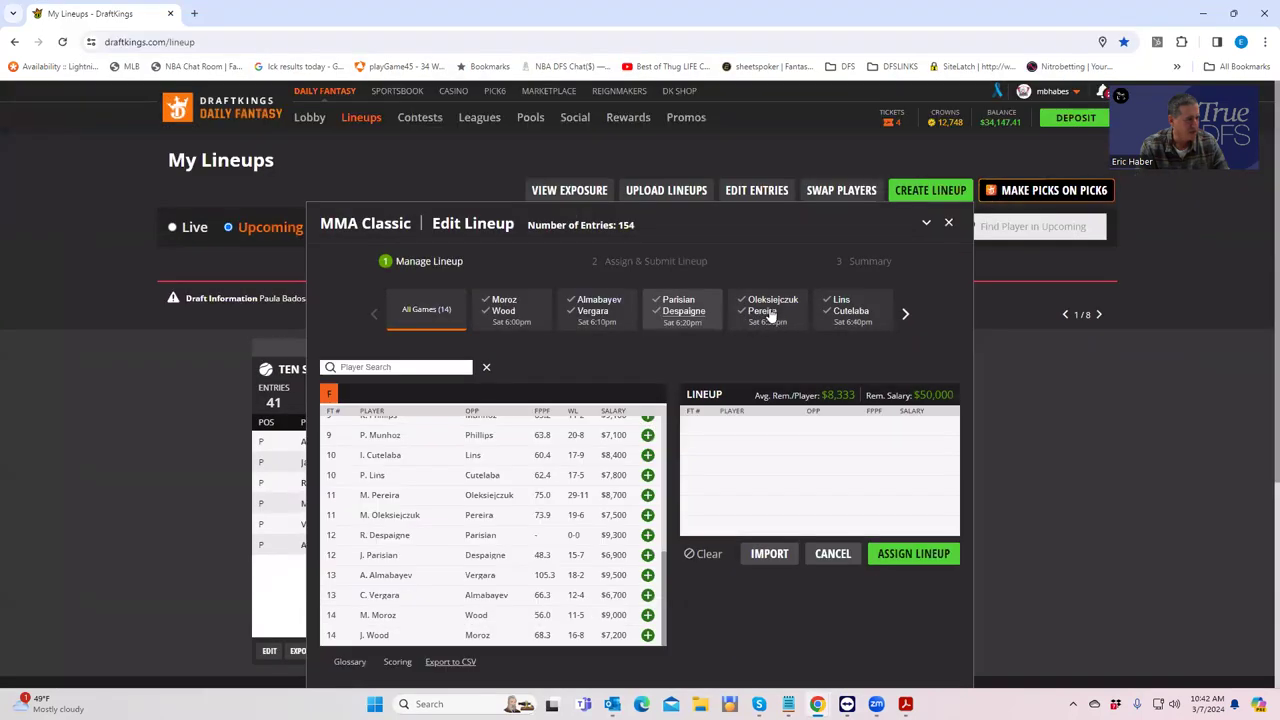
{"action": "left_click", "coordinate": [848, 311]}
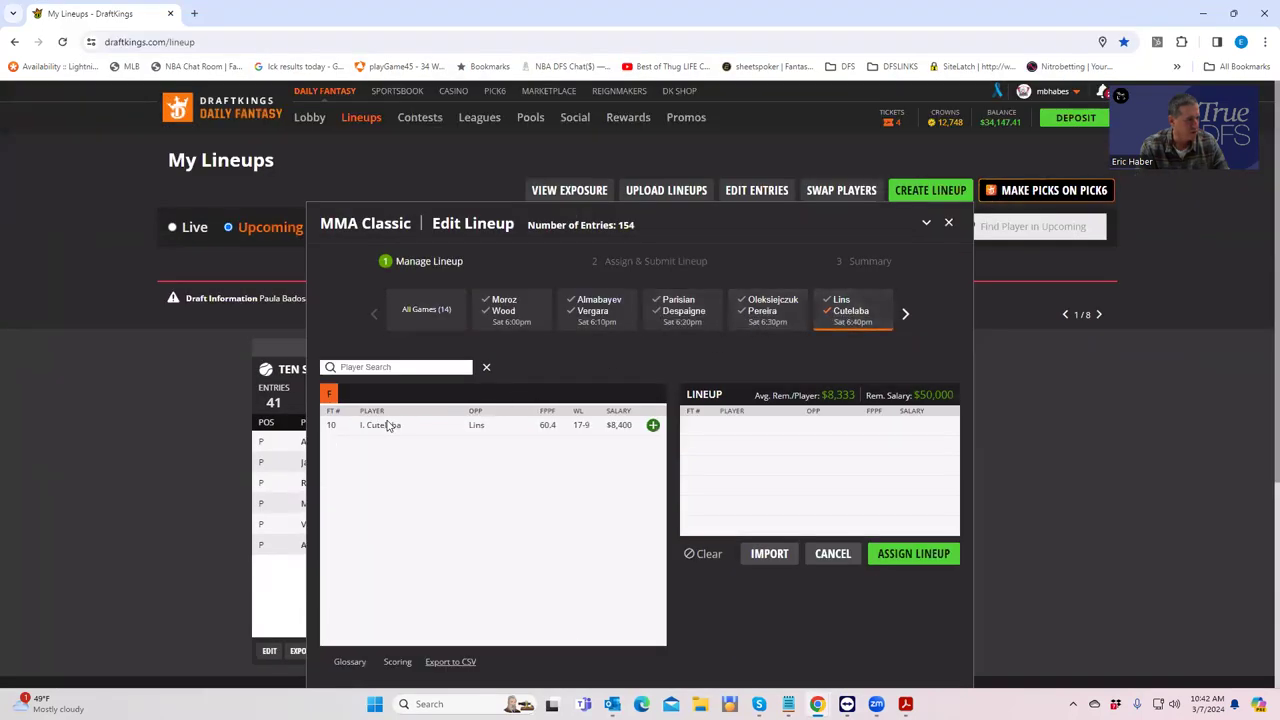
{"action": "left_click", "coordinate": [386, 424]}
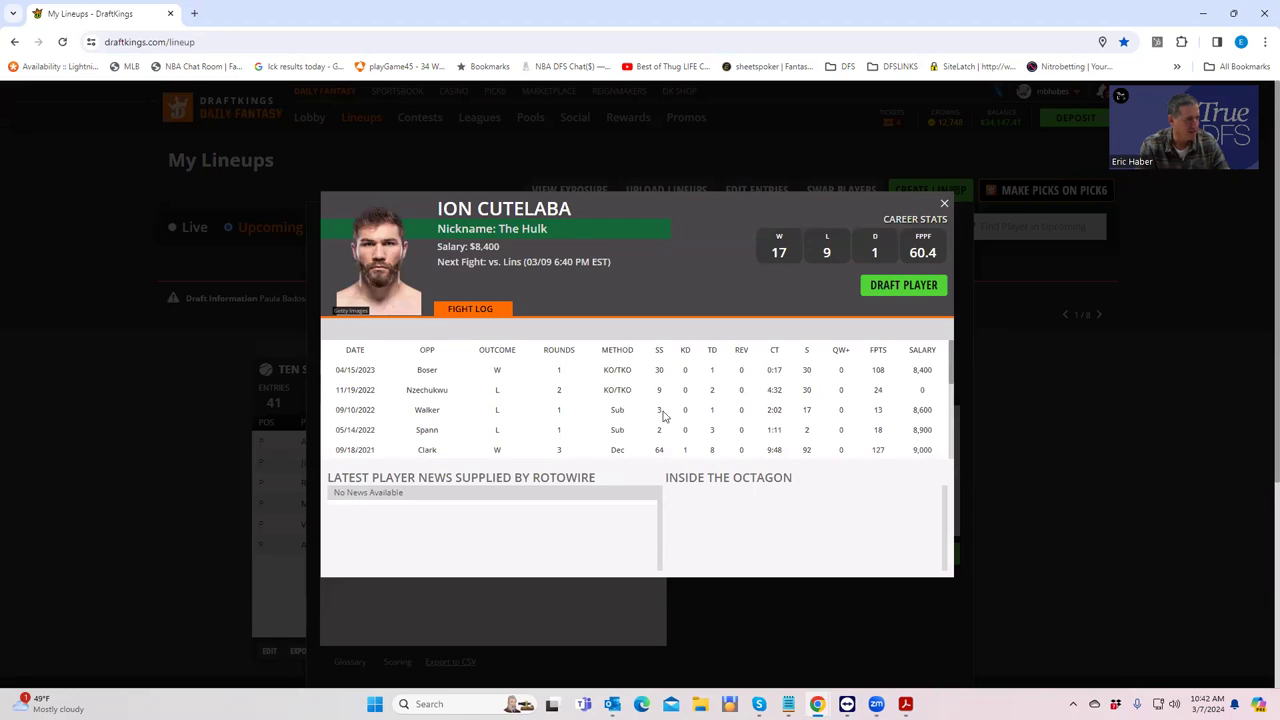
{"action": "left_click", "coordinate": [946, 205]}
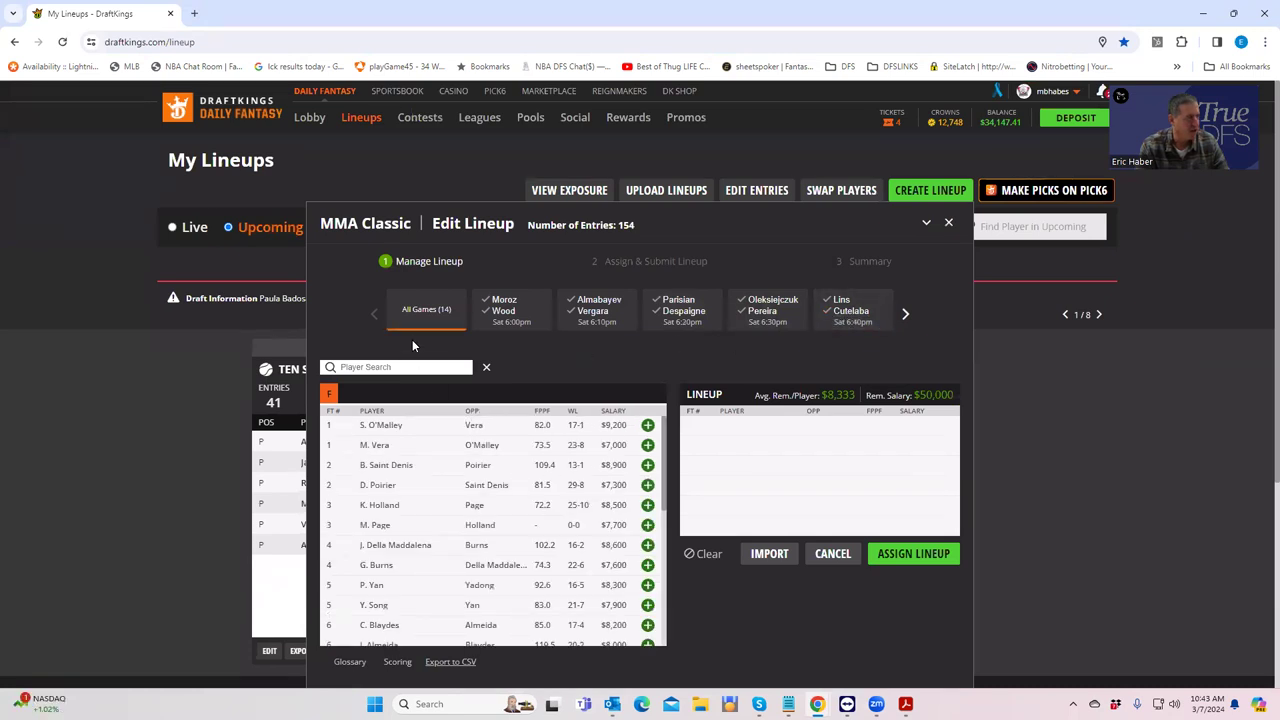
{"action": "left_click", "coordinate": [849, 312]}
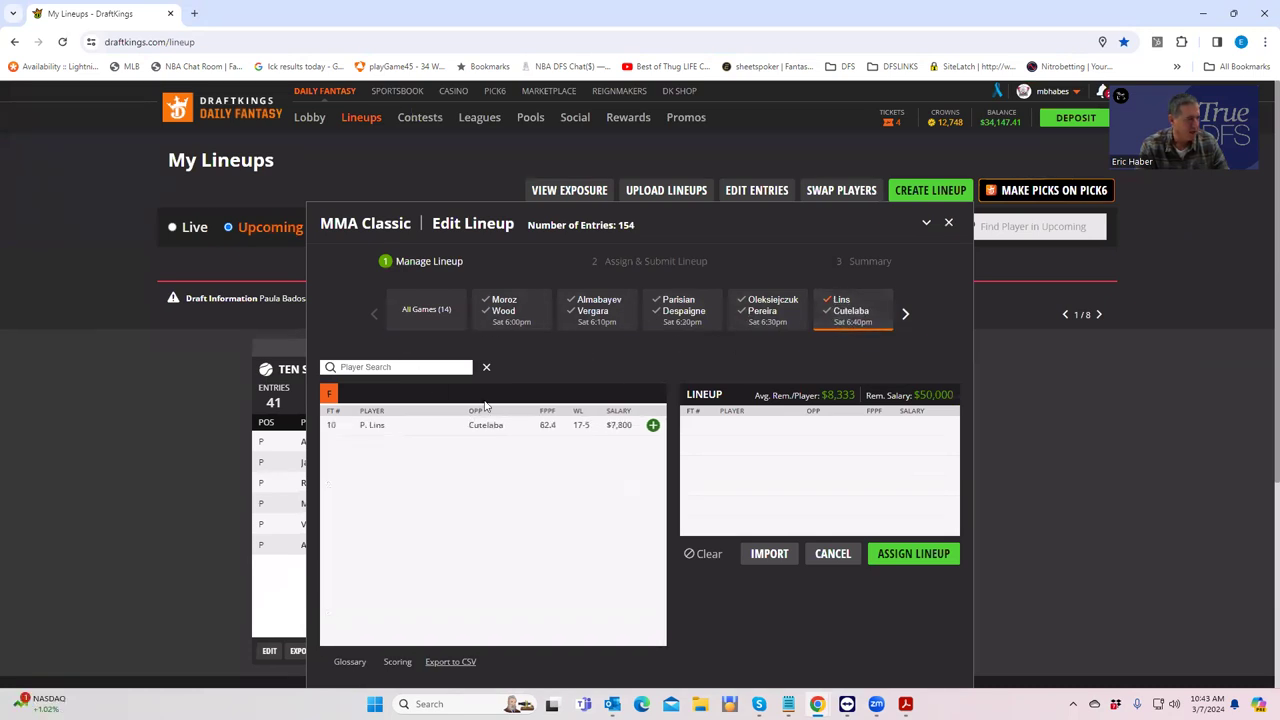
{"action": "left_click", "coordinate": [371, 426]}
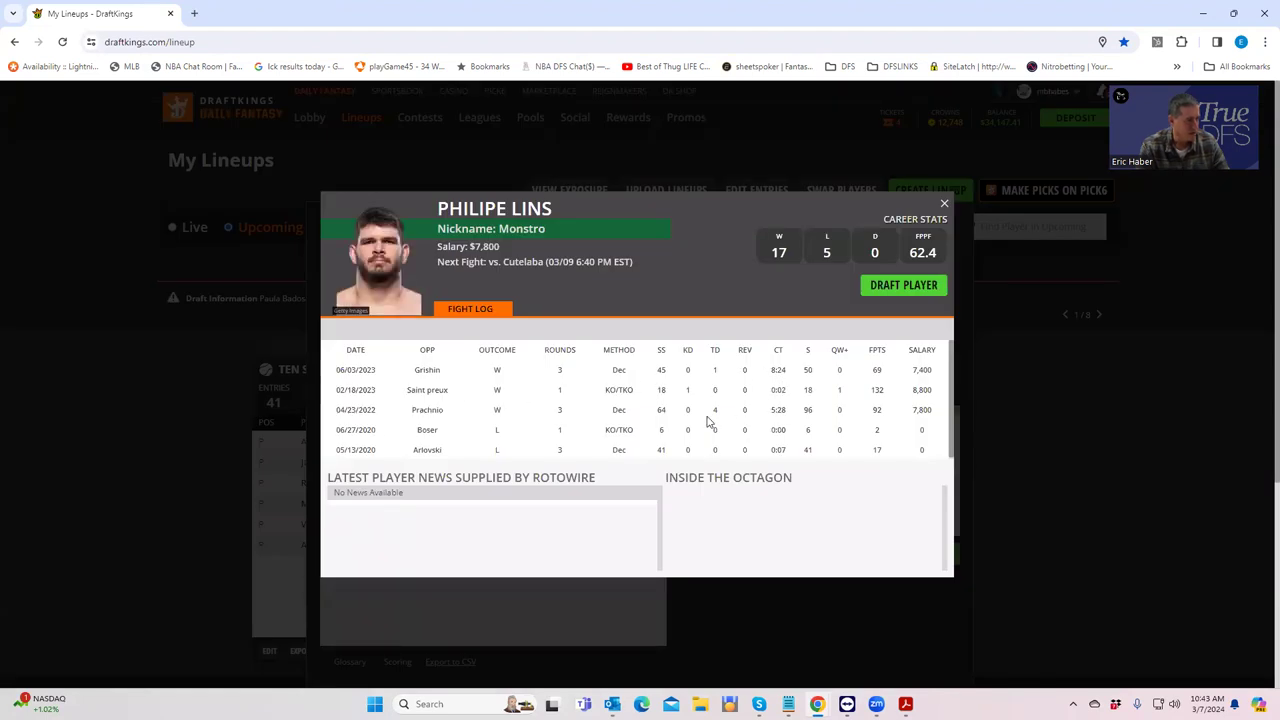
{"action": "left_click", "coordinate": [944, 206]}
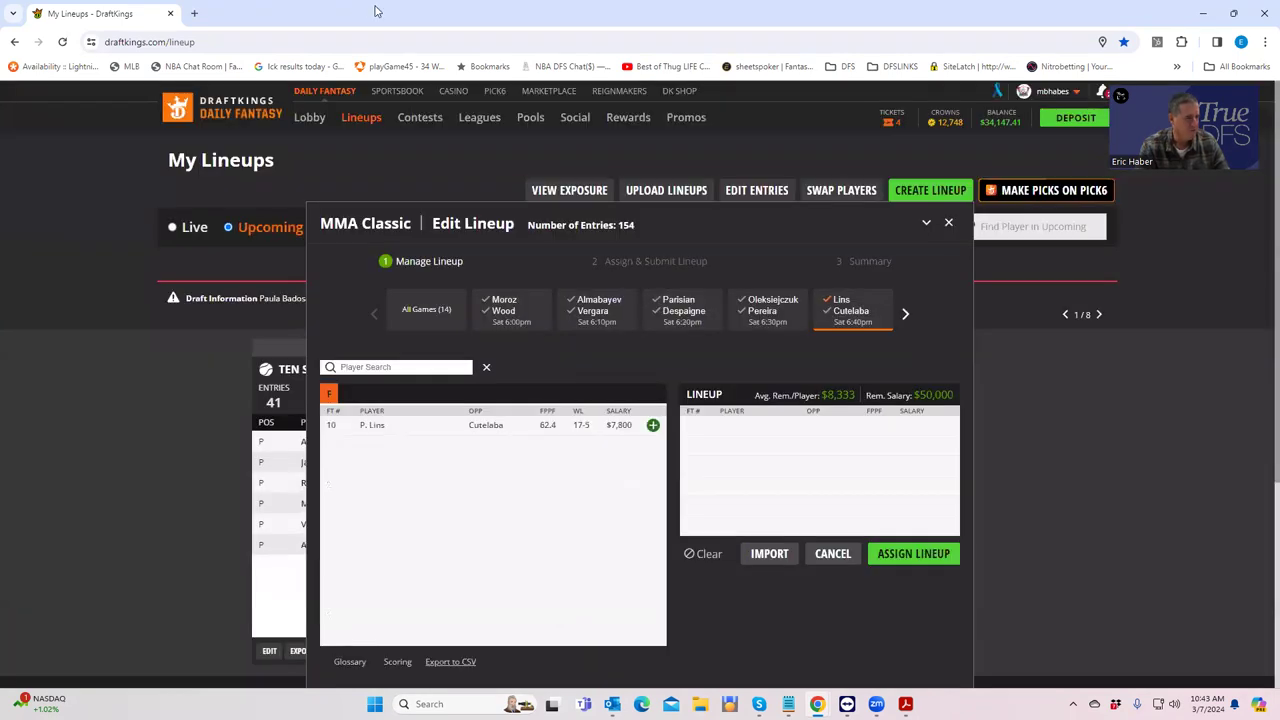
Step: Show the full fighter list again and add R. Despaigne, M. Oleksiejczuk and I. Cutelaba to the MMA Classic lineup
{"action": "double_click", "coordinate": [376, 11]}
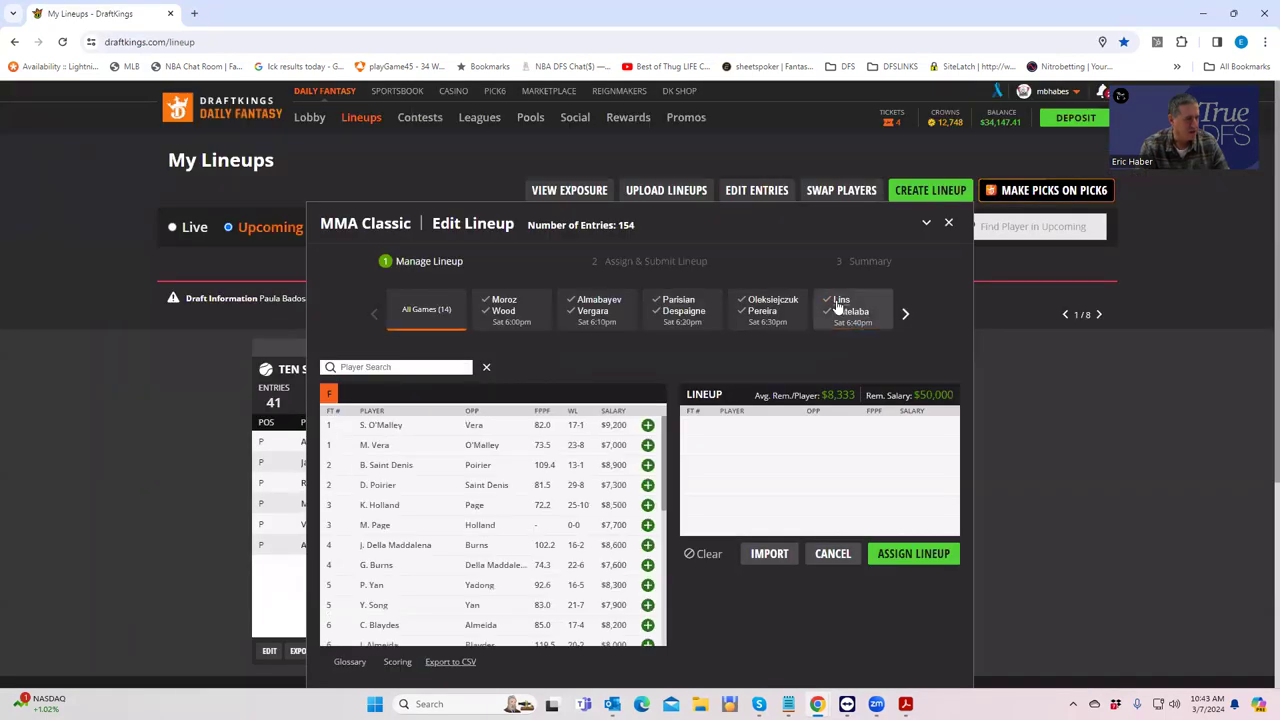
{"action": "left_click_drag", "start_coordinate": [663, 500], "coordinate": [614, 650]}
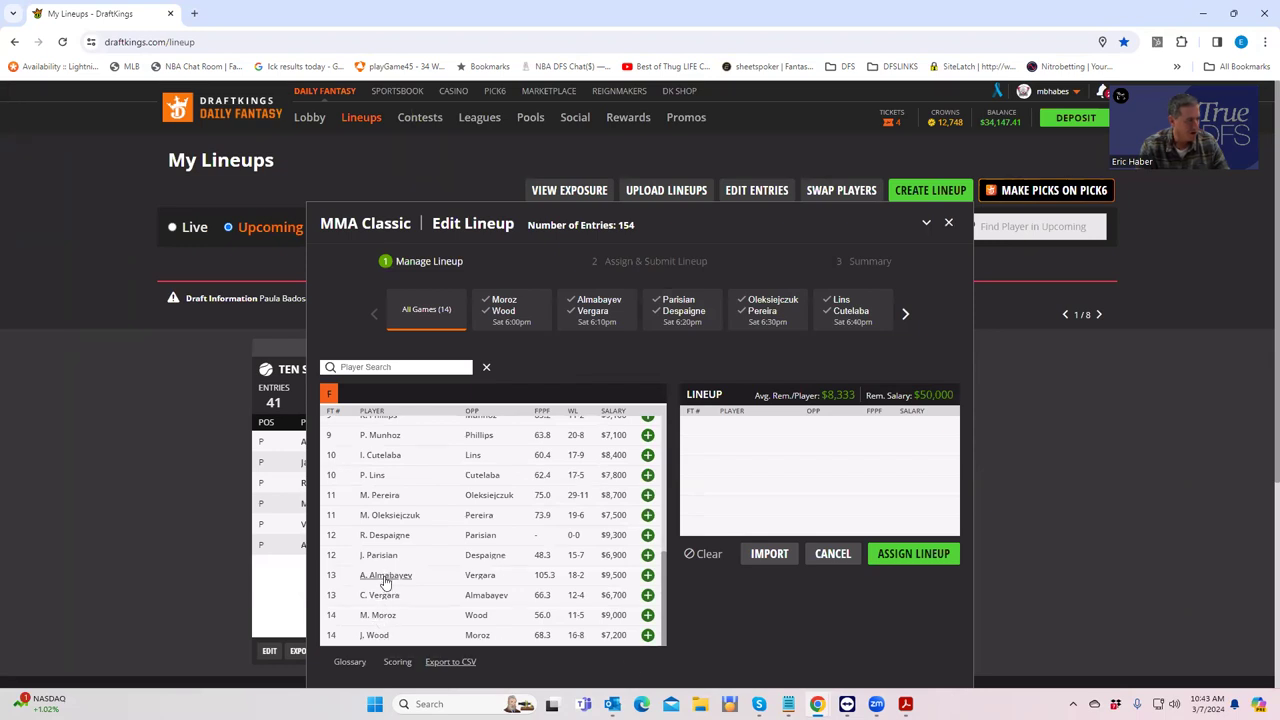
{"action": "left_click", "coordinate": [647, 535]}
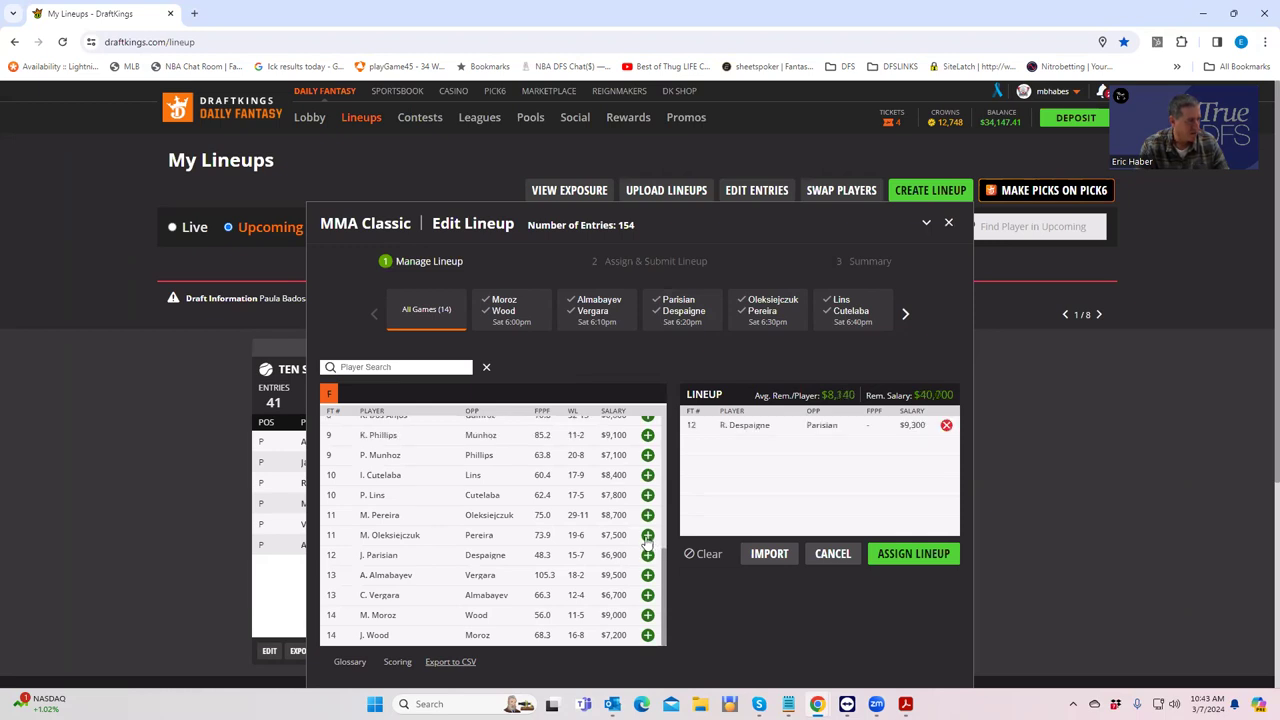
{"action": "left_click", "coordinate": [647, 535]}
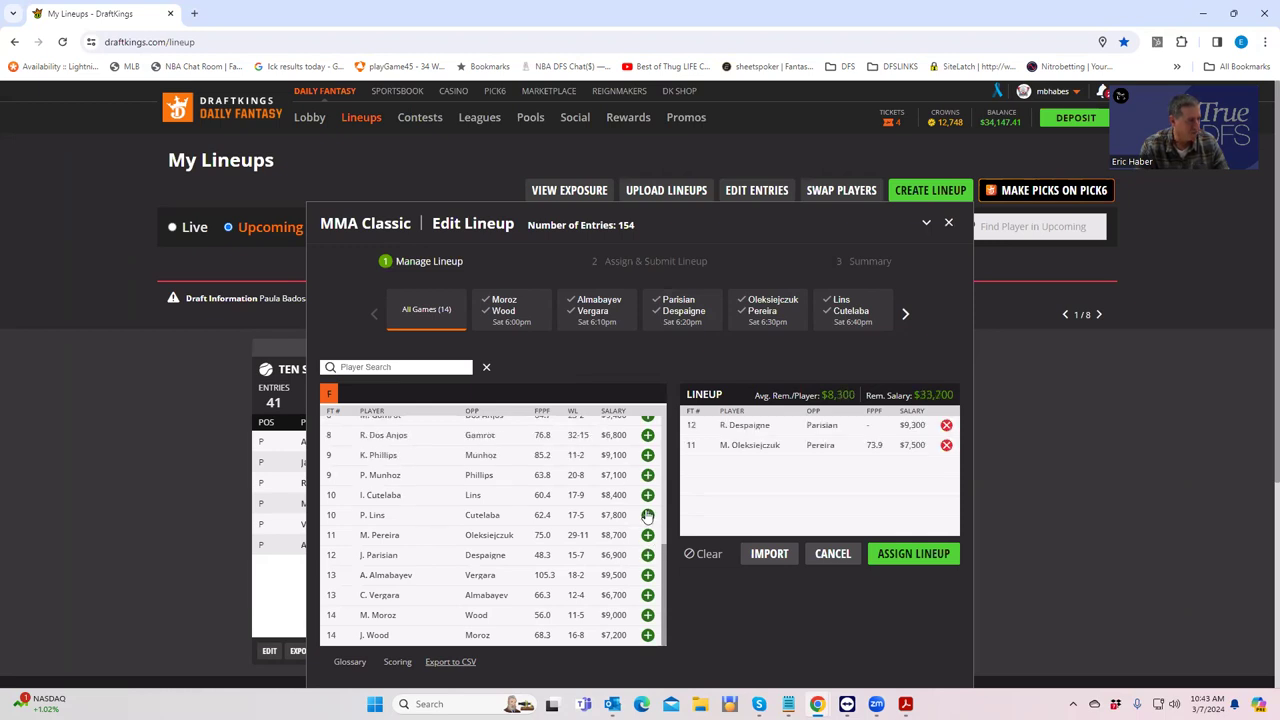
{"action": "left_click", "coordinate": [647, 495]}
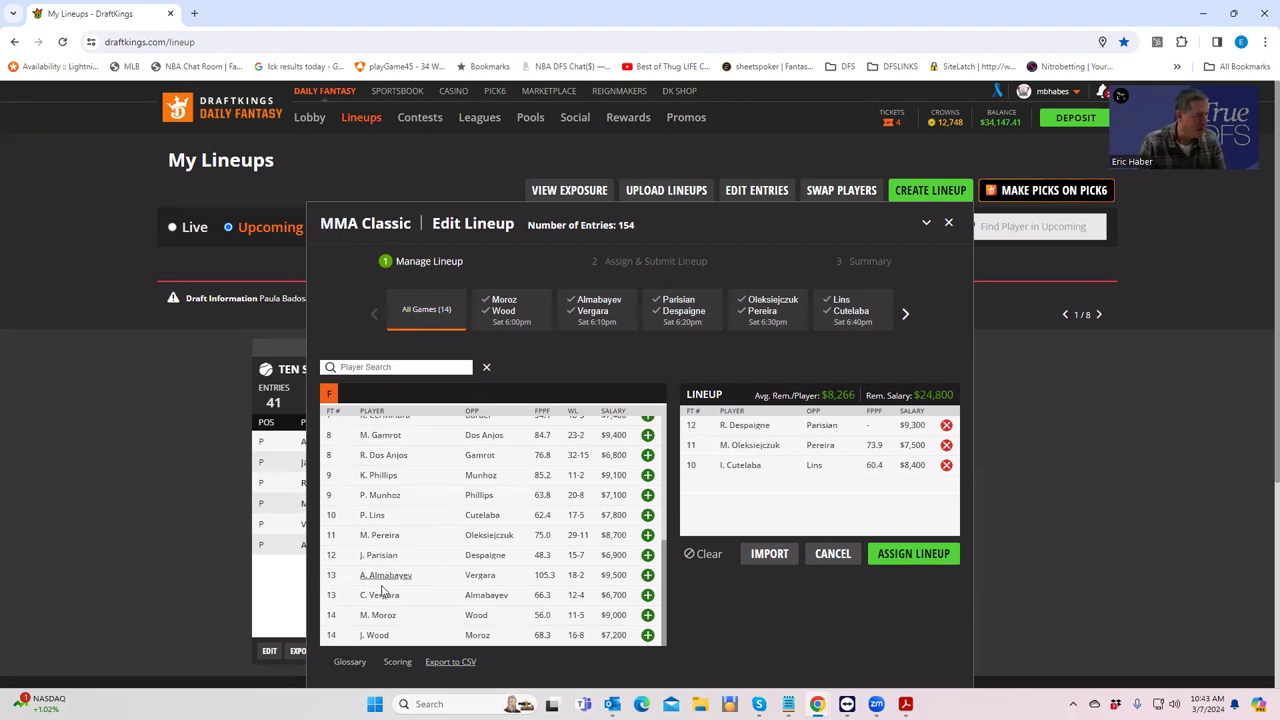
Step: Compare the DraftKings player cards and fight logs of Kyler Phillips and Pedro Munhoz
{"action": "left_click", "coordinate": [378, 476]}
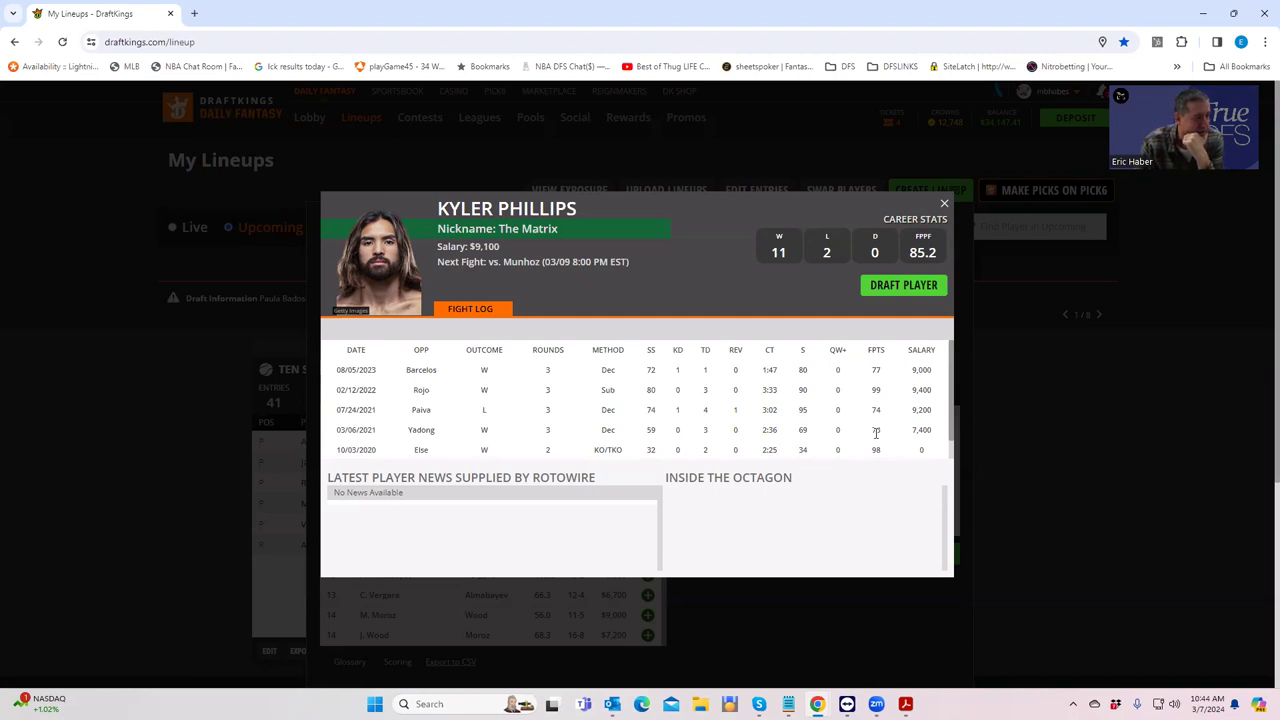
{"action": "scroll", "coordinate": [655, 448], "scroll_direction": "down", "scroll_amount": 5}
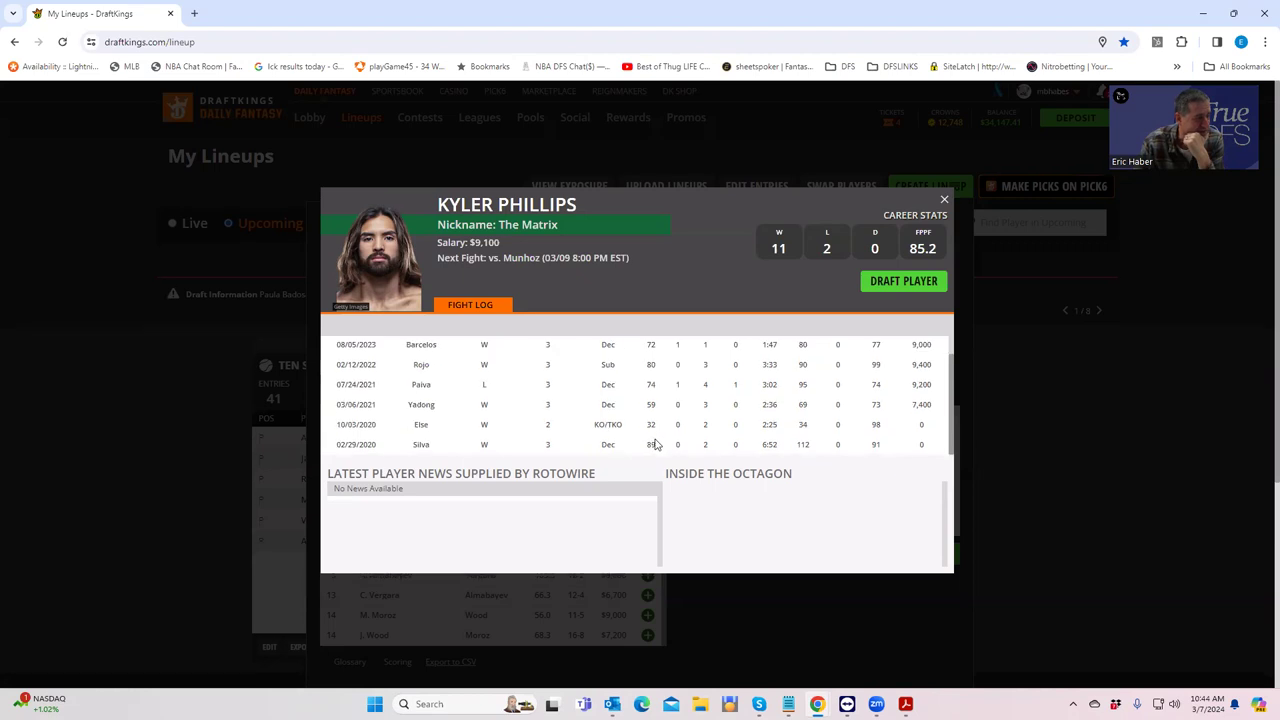
{"action": "scroll", "coordinate": [630, 312], "scroll_direction": "up", "scroll_amount": 3}
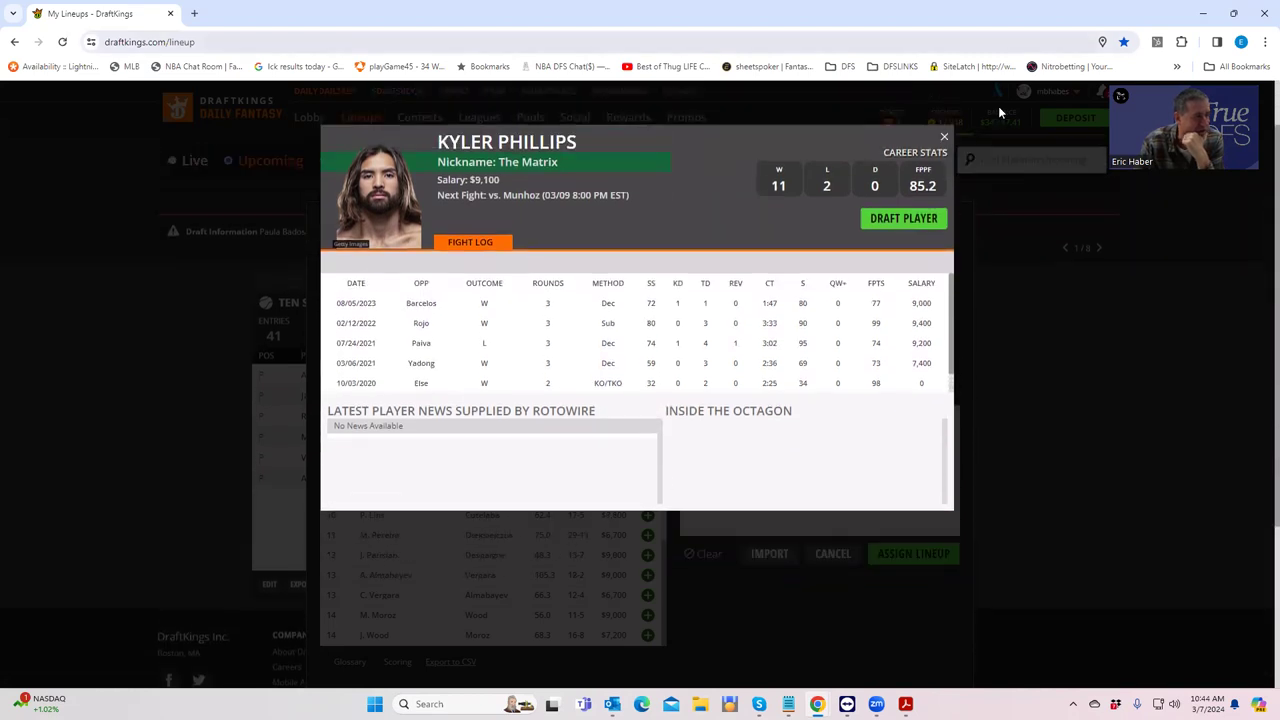
{"action": "left_click", "coordinate": [945, 135]}
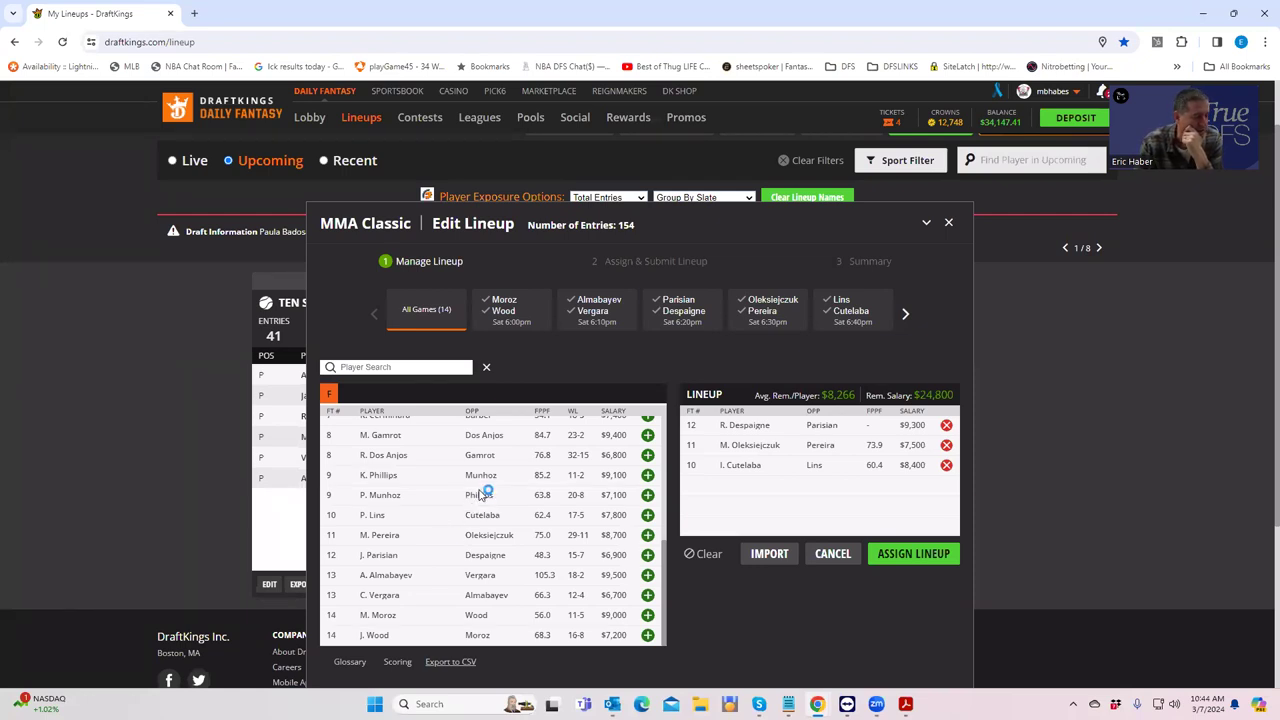
{"action": "left_click", "coordinate": [366, 497]}
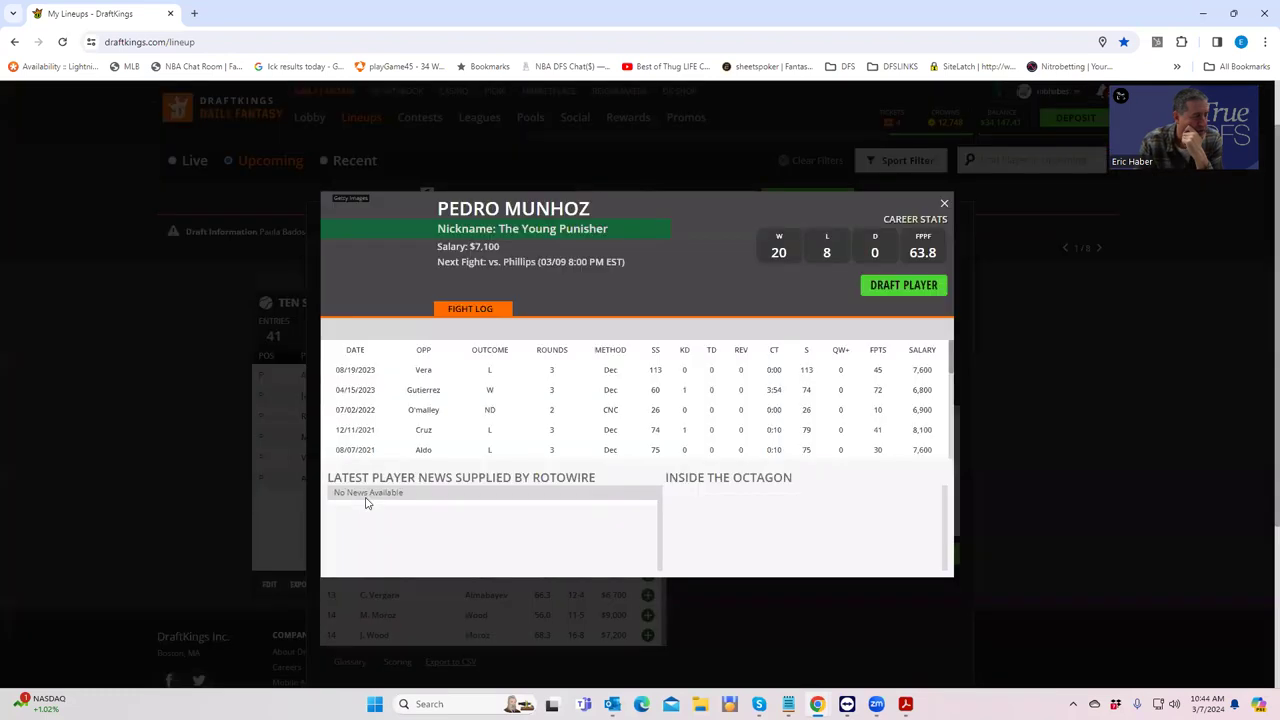
{"action": "left_click", "coordinate": [944, 204]}
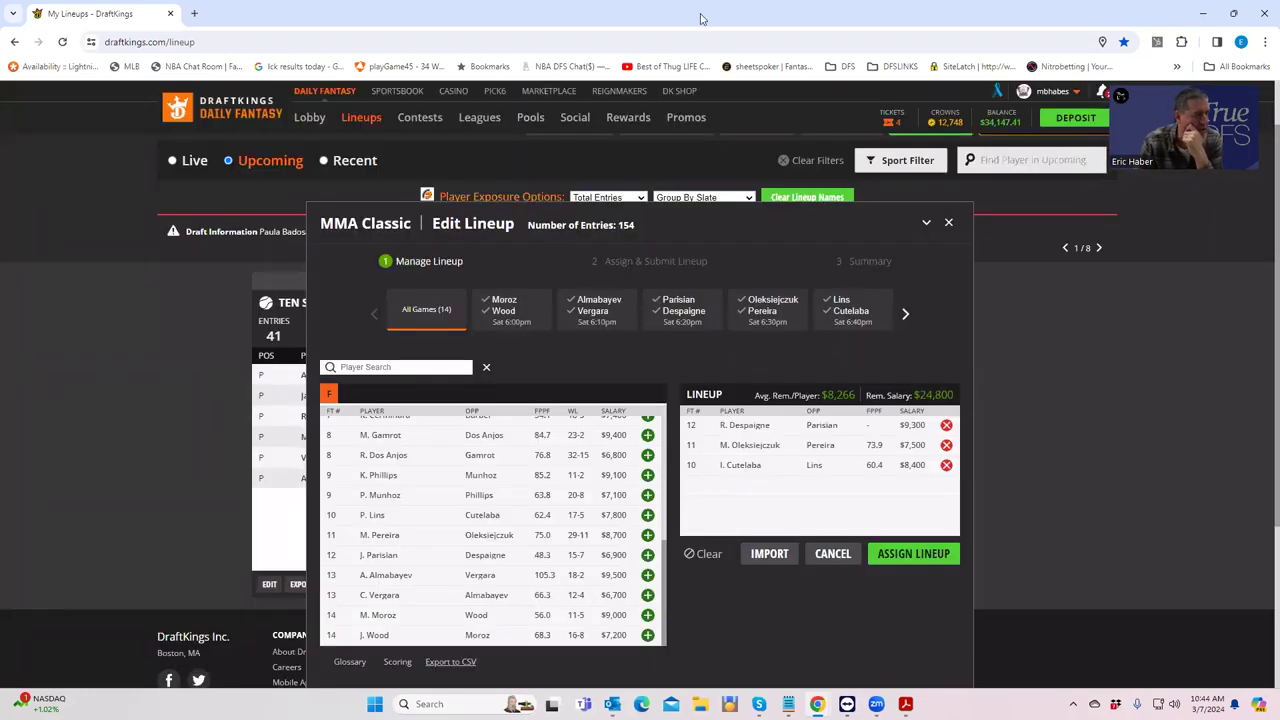
Step: Switch to FightOdds, expand the Munhoz vs. Phillips prop odds and examine them, with a brief look back at the DraftKings lineup
{"action": "key", "text": "alt+Tab"}
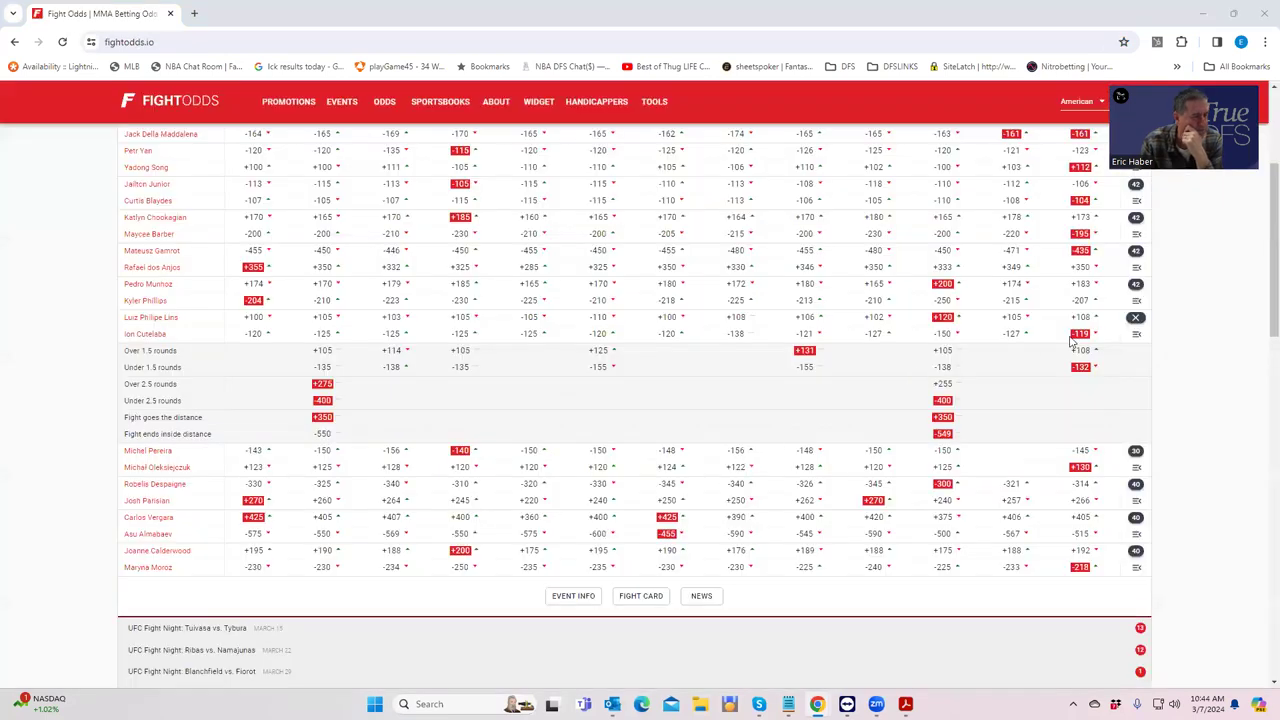
{"action": "left_click", "coordinate": [1136, 284]}
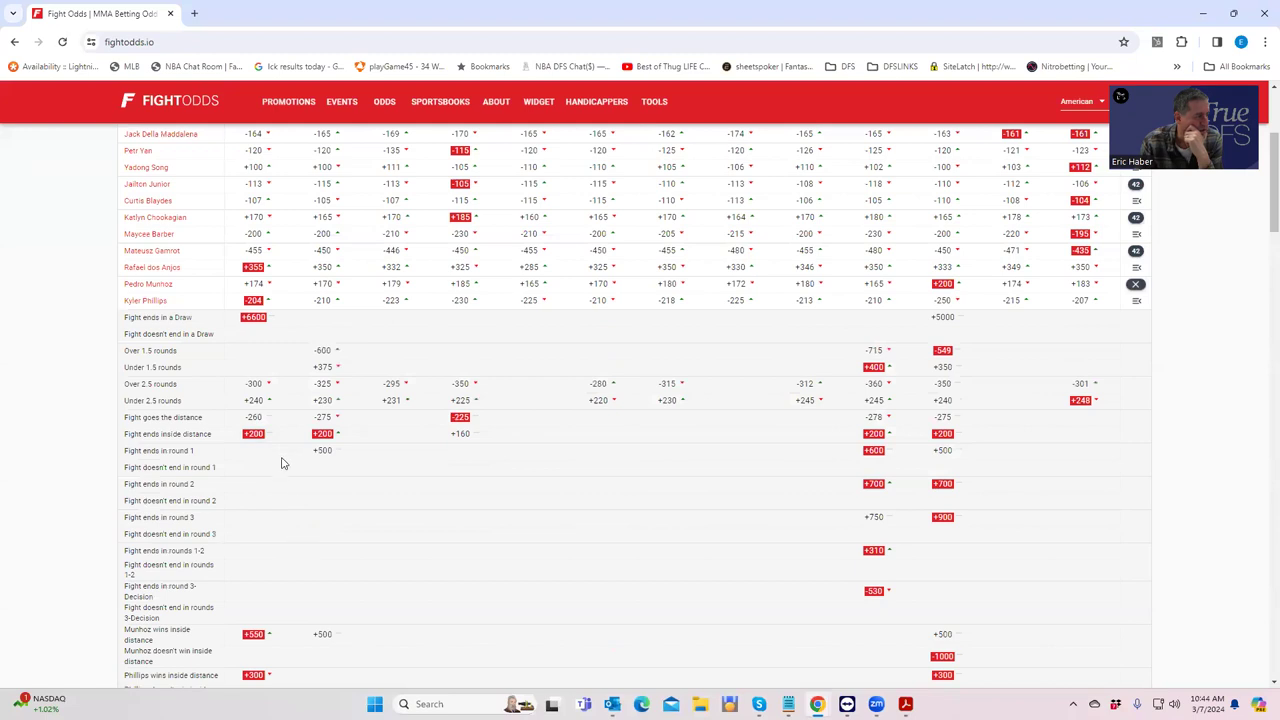
{"action": "scroll", "coordinate": [262, 652], "scroll_direction": "down", "scroll_amount": 1}
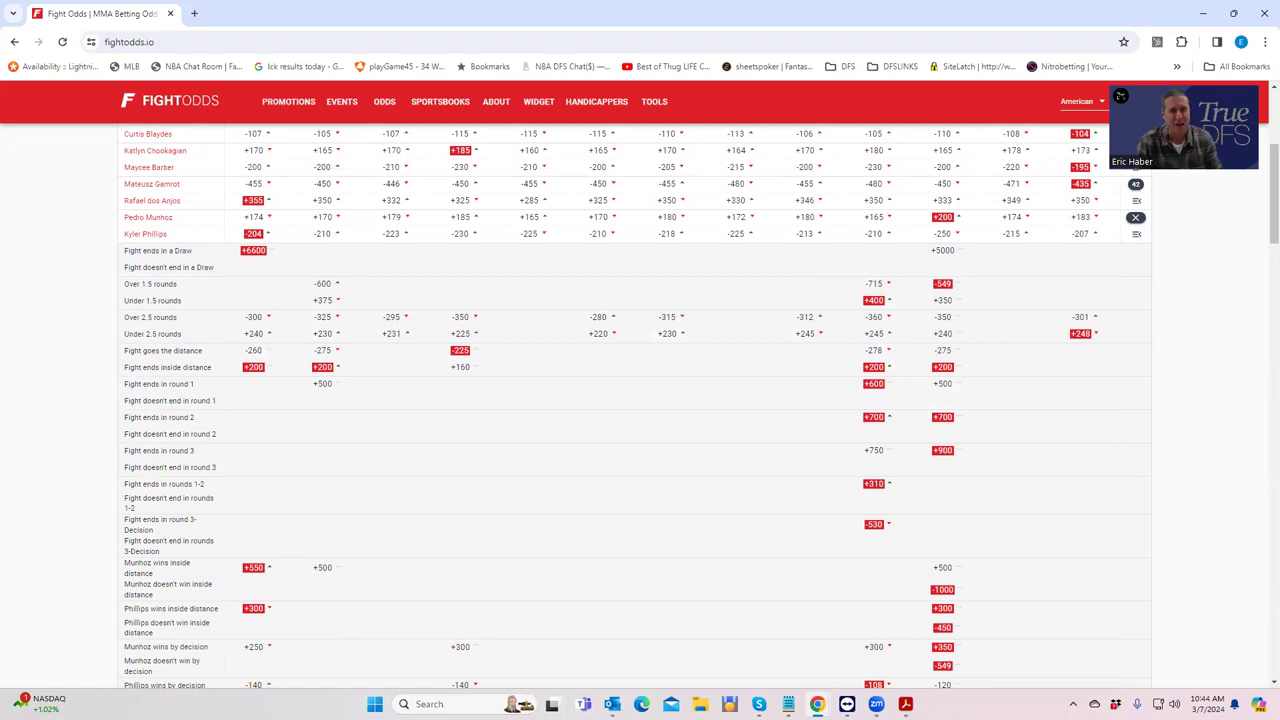
{"action": "key", "text": "alt+Tab"}
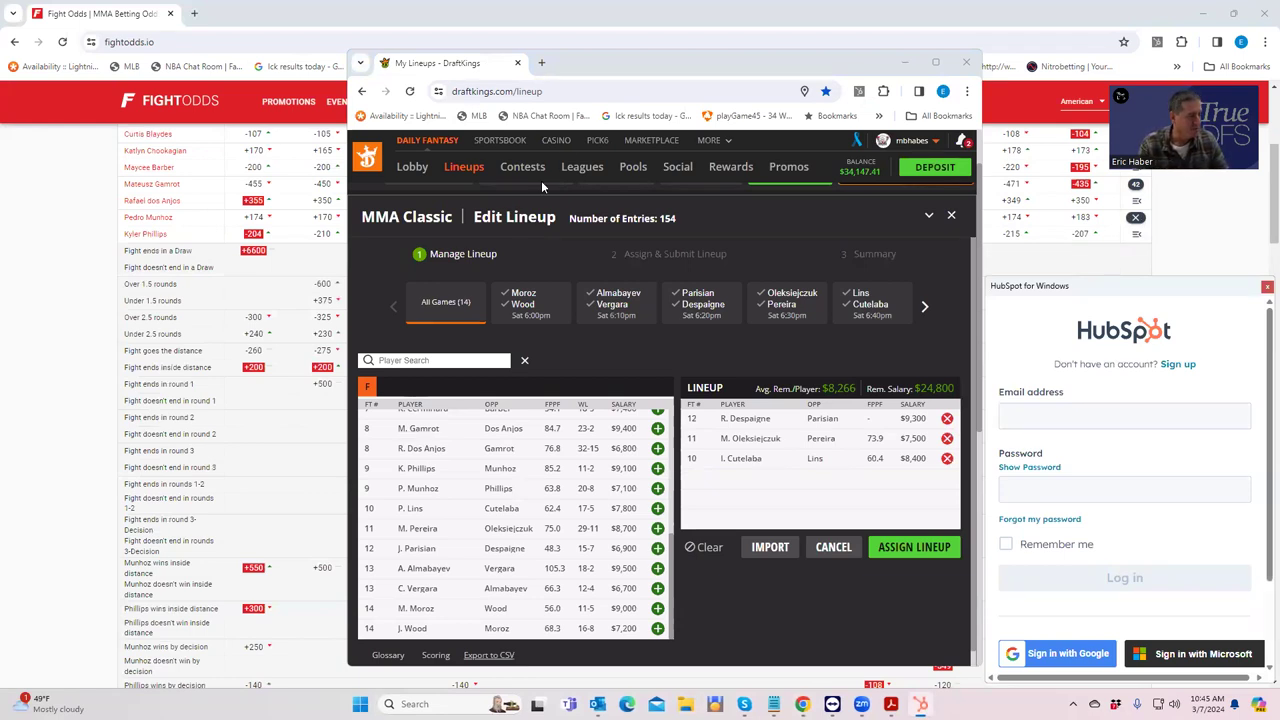
{"action": "key", "text": "super+Down"}
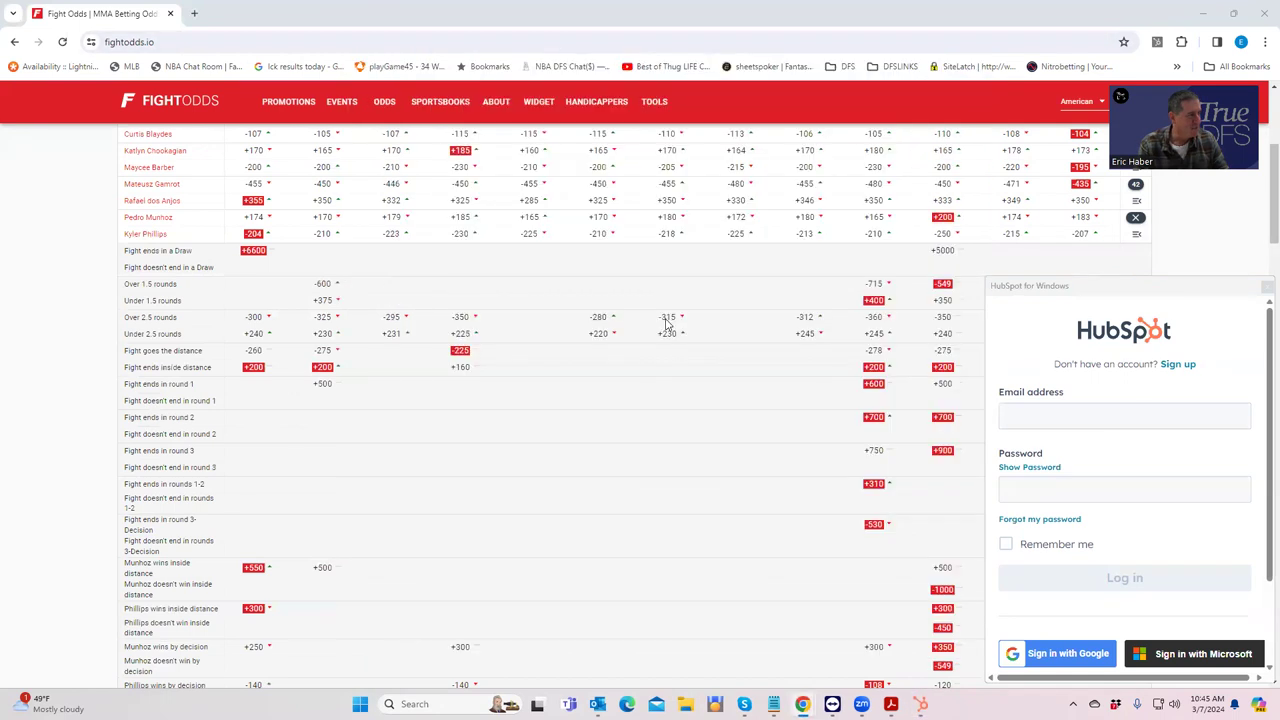
Step: Glance back at the DraftKings lineup, return to the odds table and close the HubSpot sign-in window
{"action": "scroll", "coordinate": [458, 349], "scroll_direction": "up", "scroll_amount": 2}
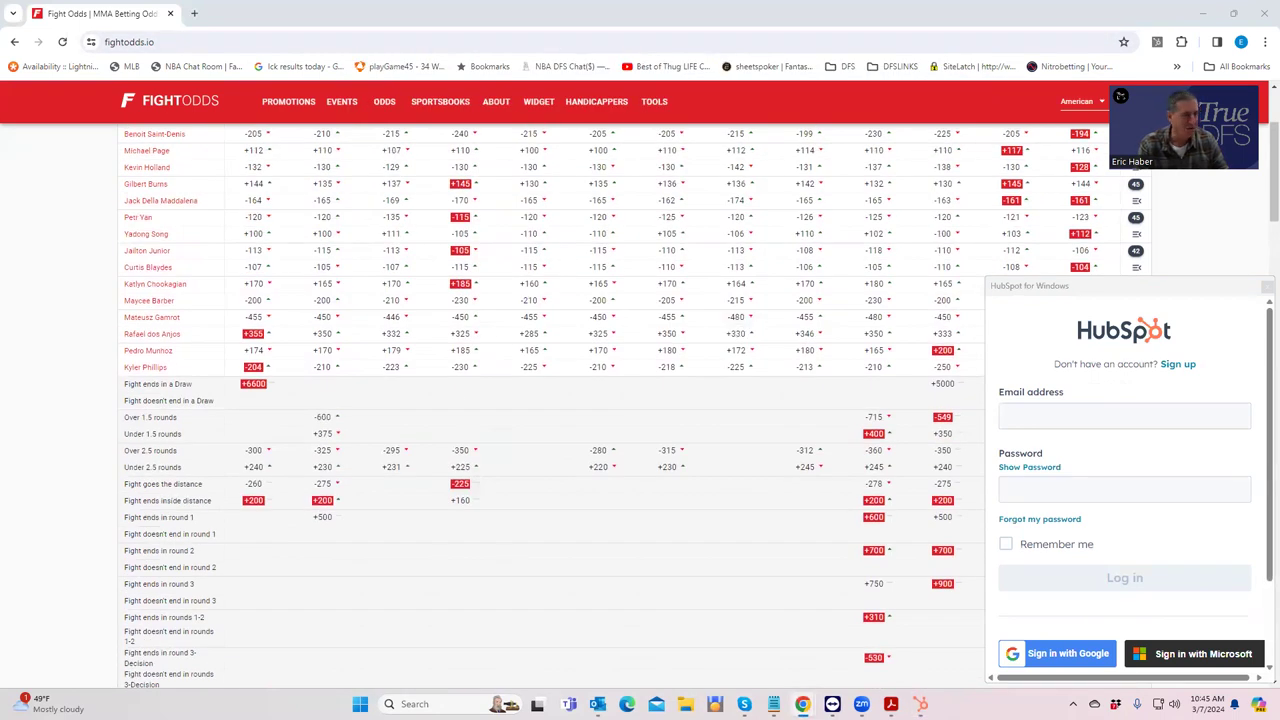
{"action": "key", "text": "alt+Tab"}
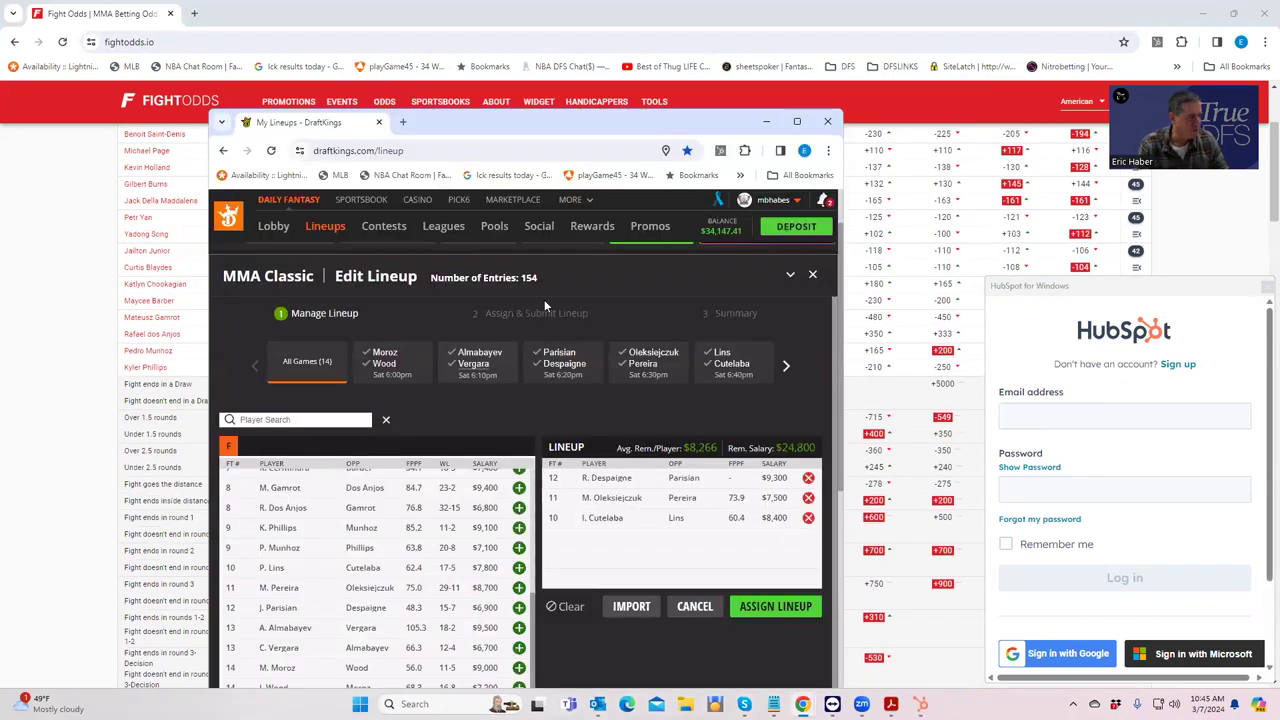
{"action": "key", "text": "super+Down"}
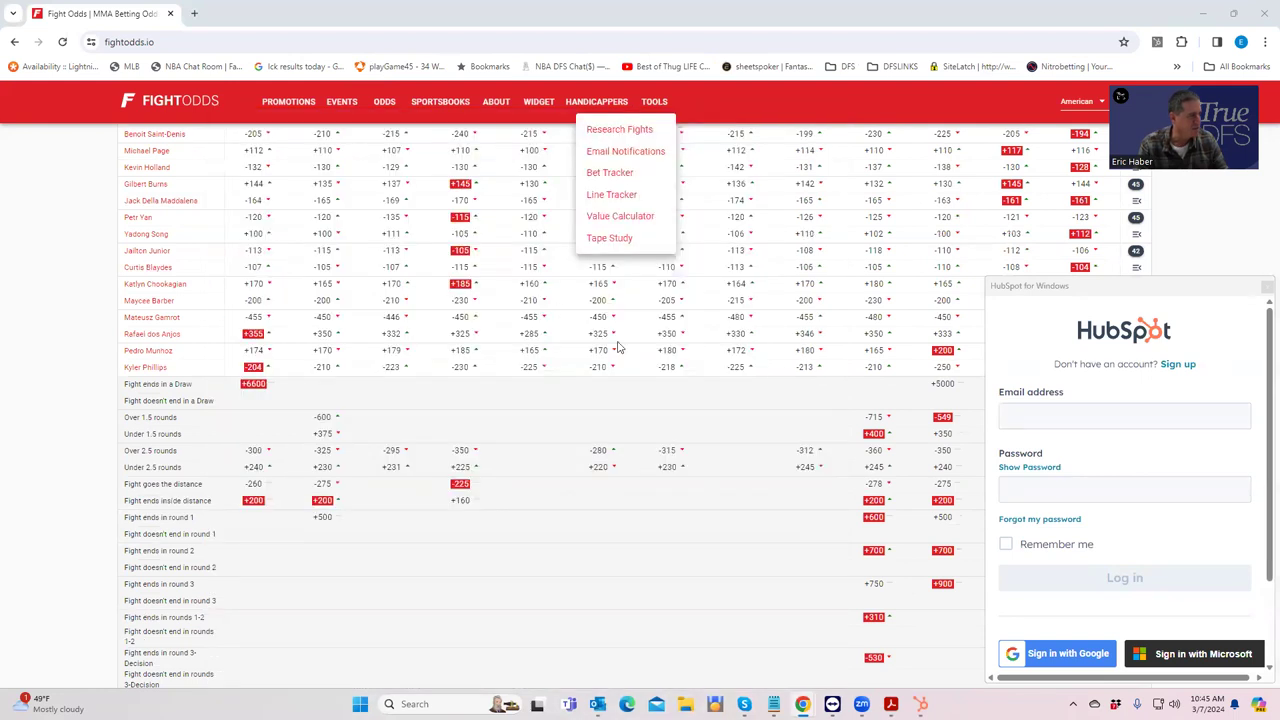
{"action": "left_click", "coordinate": [1267, 287]}
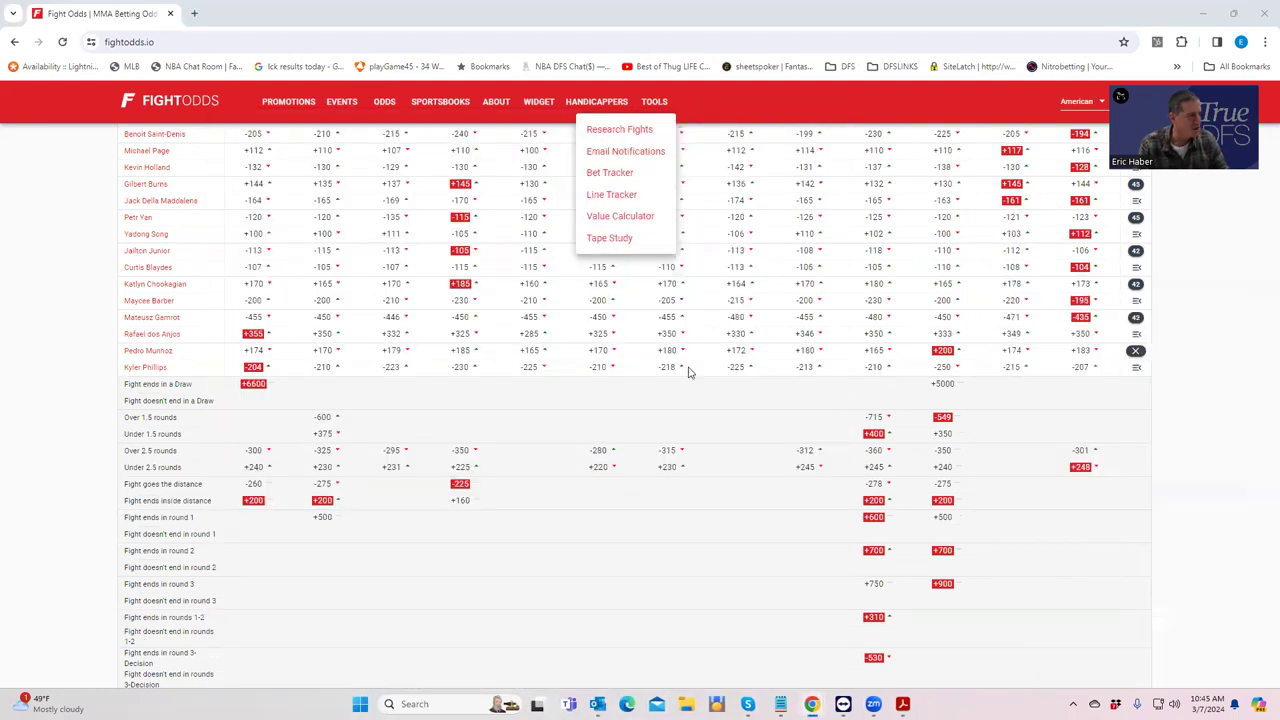
Step: Expand the Mateusz Gamrot vs. Rafael dos Anjos prop odds and examine the distance, round and method lines
{"action": "left_click", "coordinate": [1130, 322]}
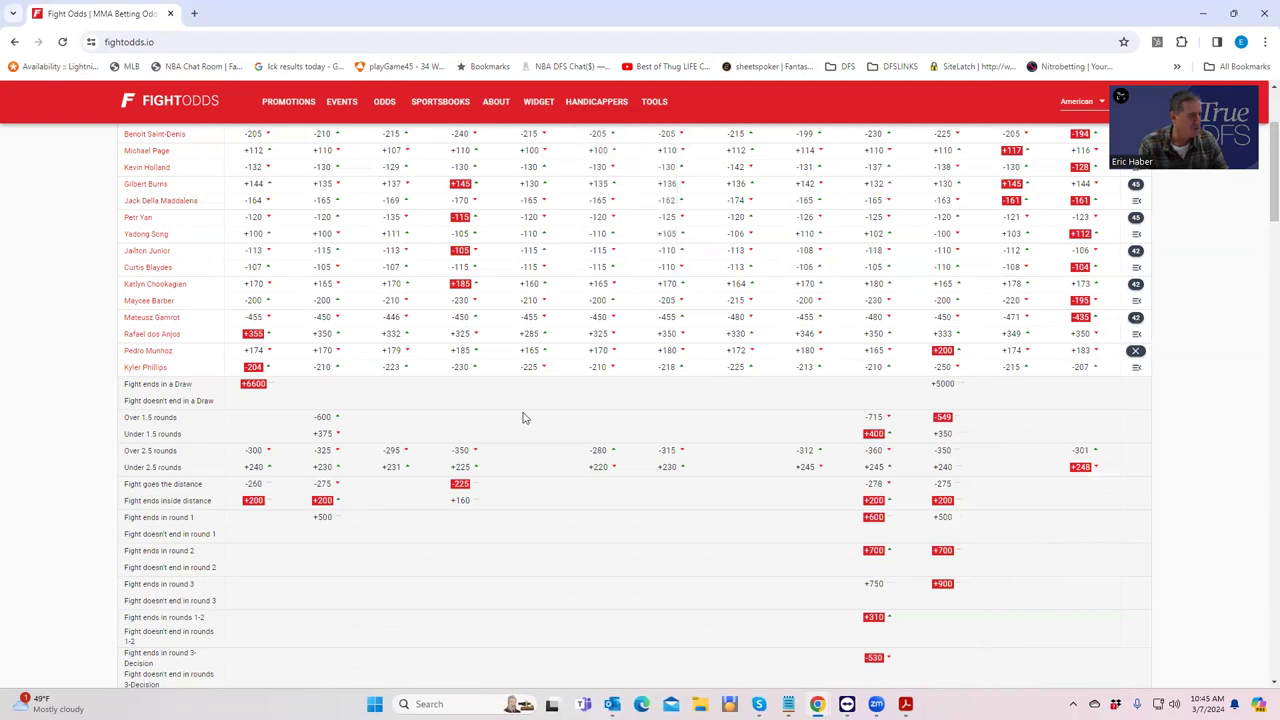
{"action": "left_click", "coordinate": [1135, 318]}
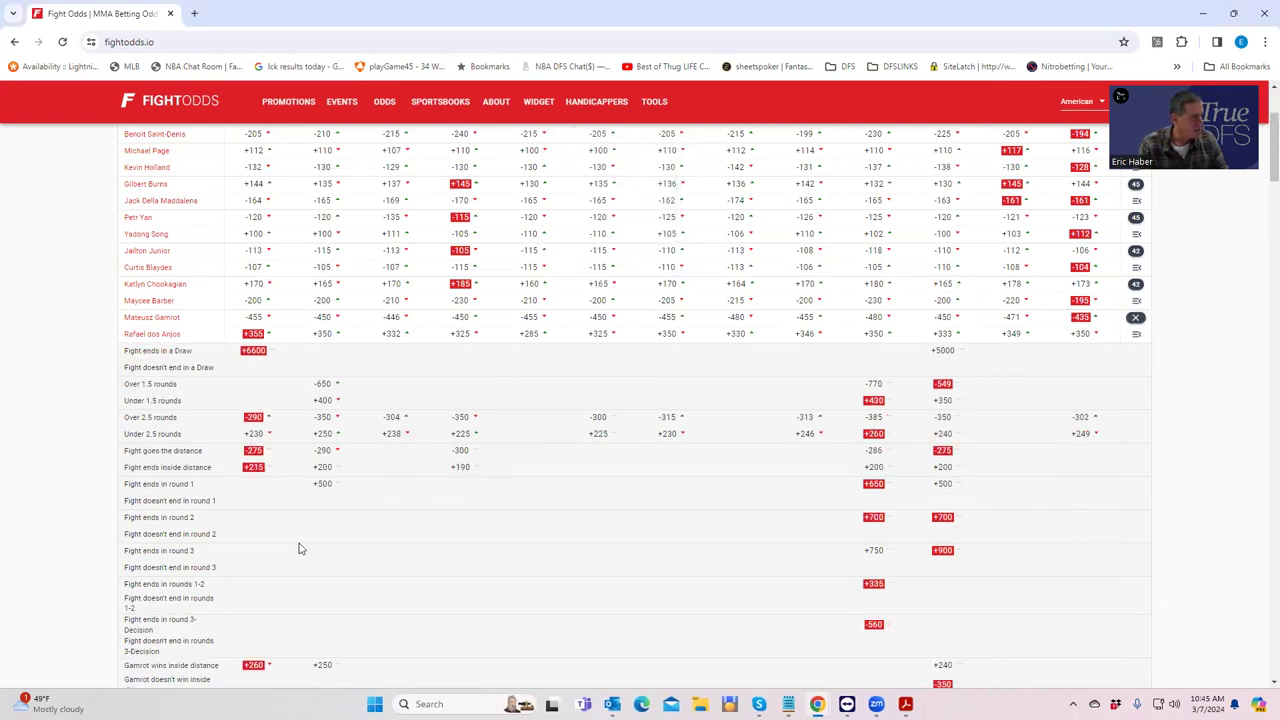
{"action": "scroll", "coordinate": [309, 570], "scroll_direction": "down", "scroll_amount": 2}
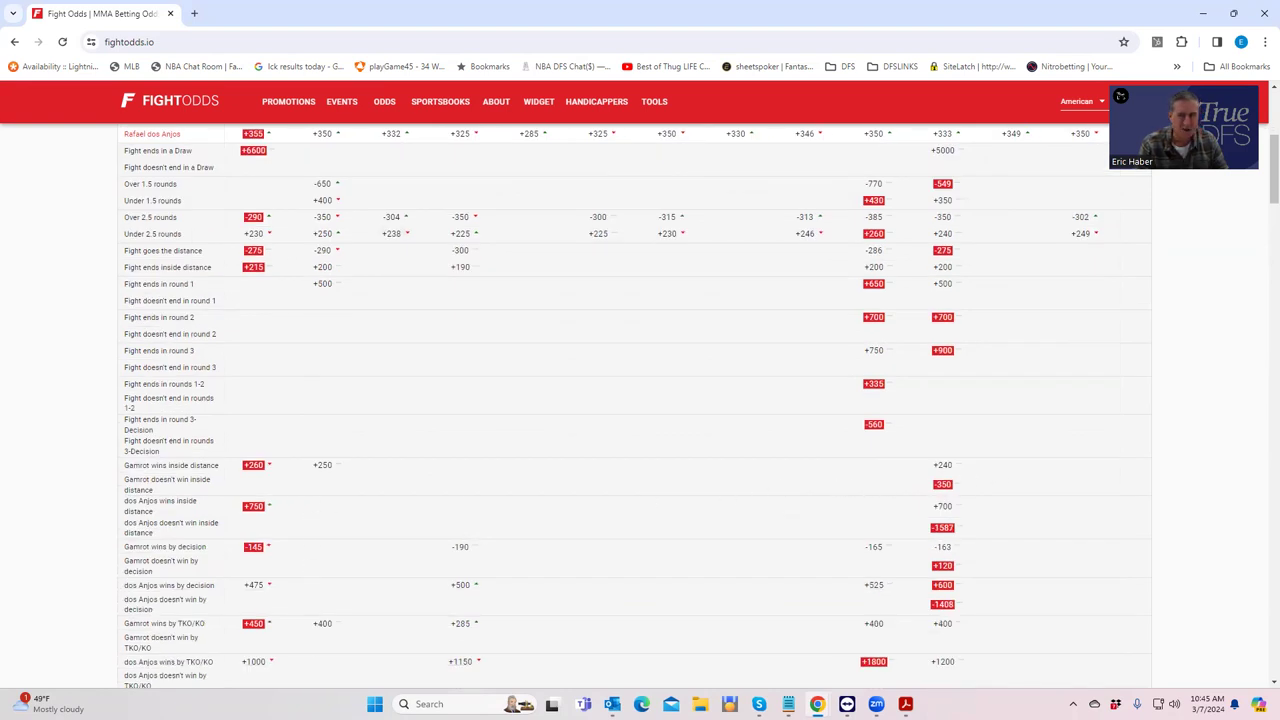
Step: Switch to DraftKings, filter the player pool to Gamrot in the Dos Anjos vs. Gamrot fight and review his fight log
{"action": "key", "text": "alt+Tab"}
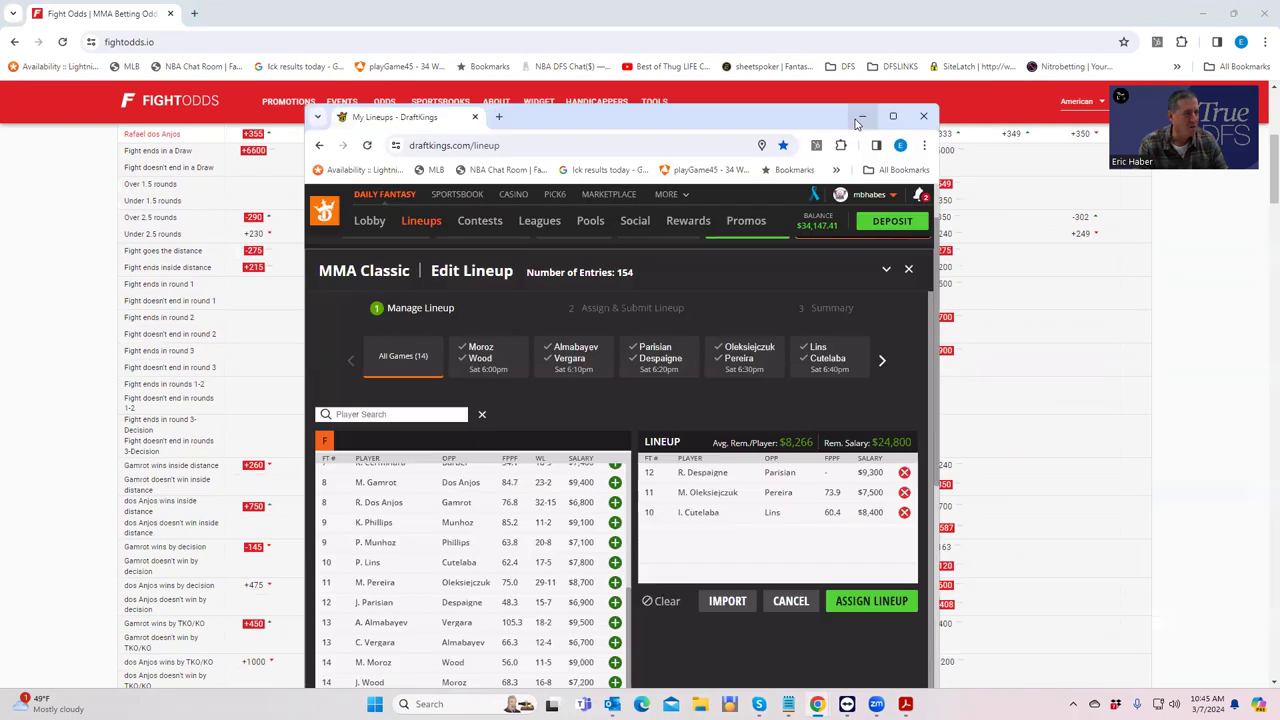
{"action": "left_click", "coordinate": [893, 116]}
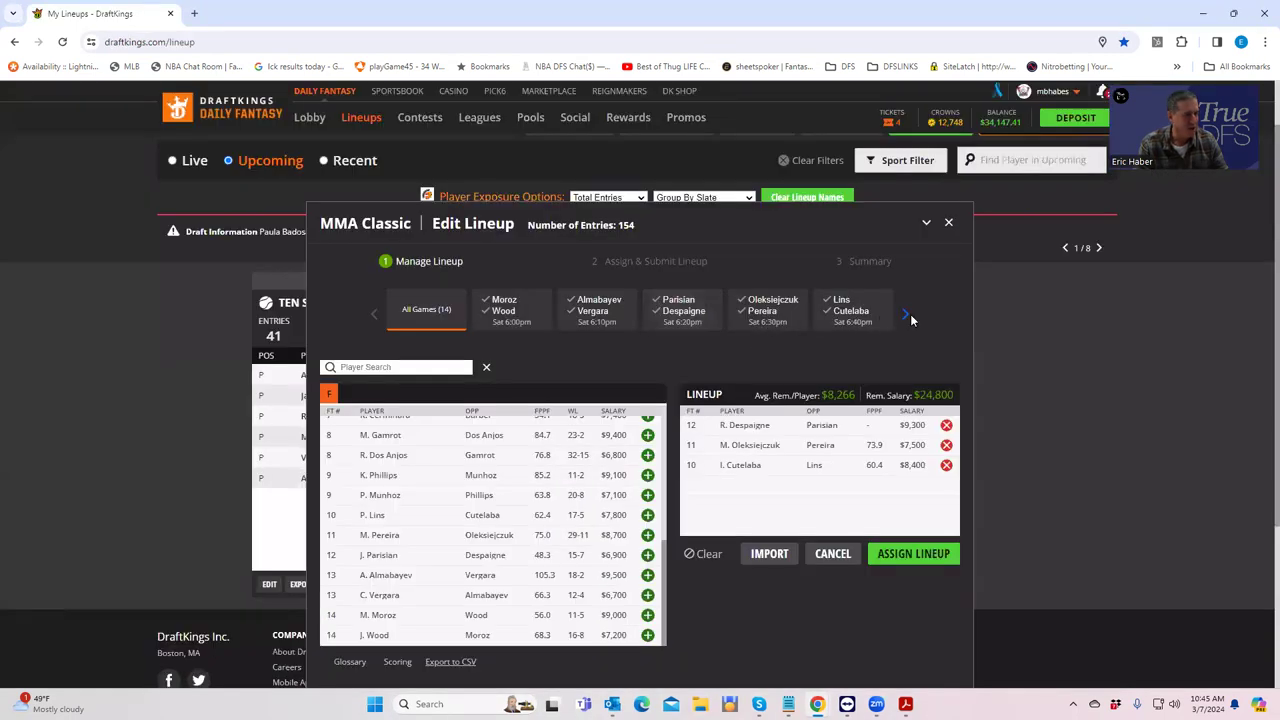
{"action": "left_click", "coordinate": [907, 314]}
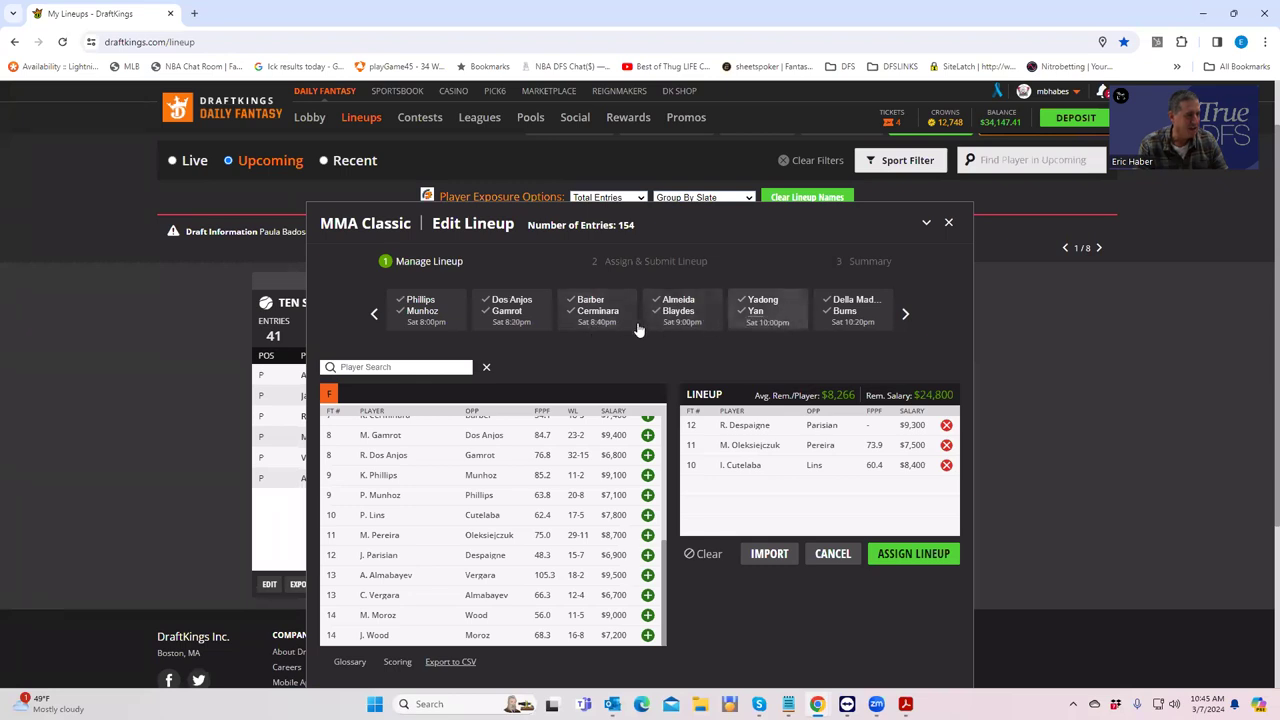
{"action": "left_click", "coordinate": [507, 318]}
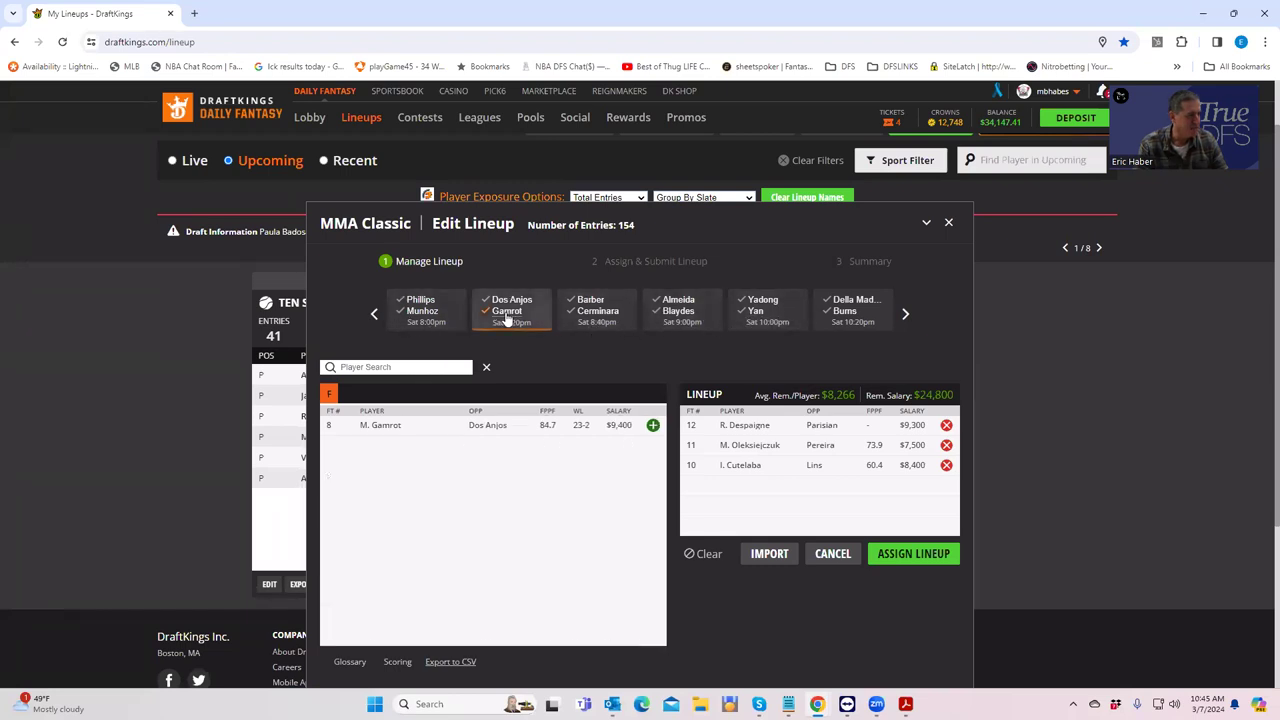
{"action": "left_click", "coordinate": [372, 427]}
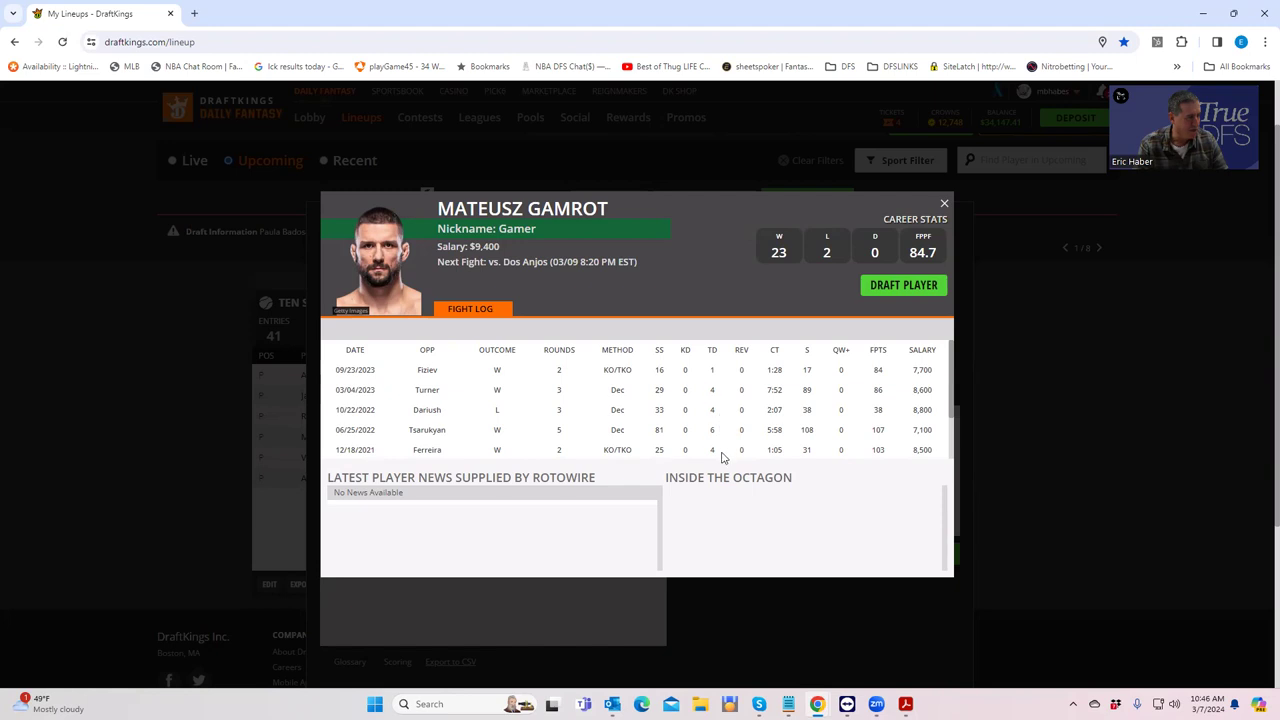
{"action": "scroll", "coordinate": [724, 453], "scroll_direction": "down", "scroll_amount": 2}
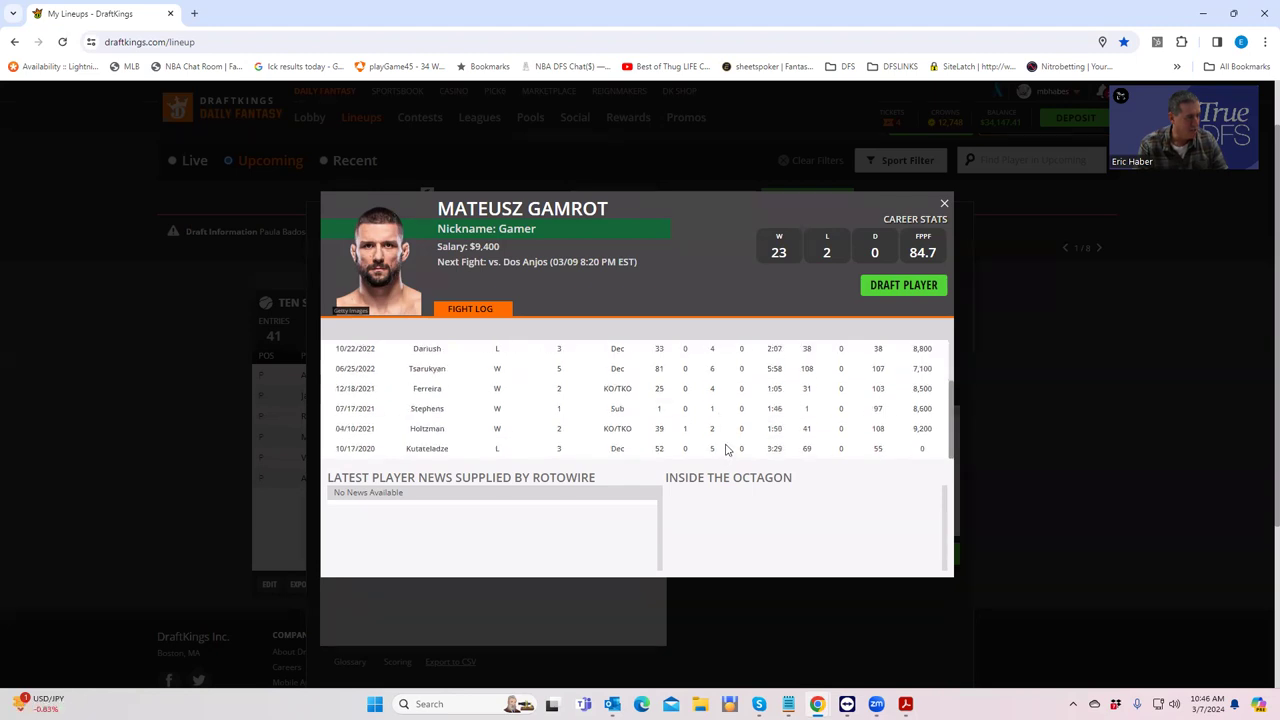
{"action": "scroll", "coordinate": [726, 449], "scroll_direction": "up", "scroll_amount": 2}
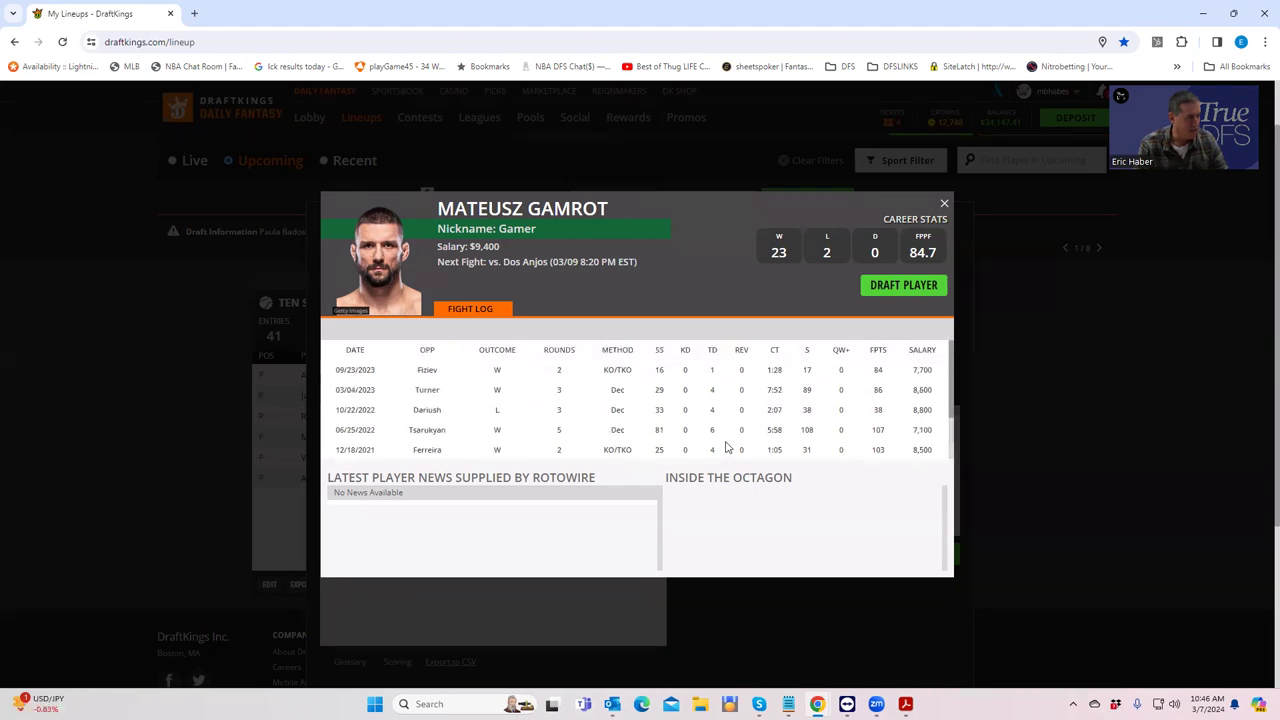
{"action": "left_click", "coordinate": [944, 204]}
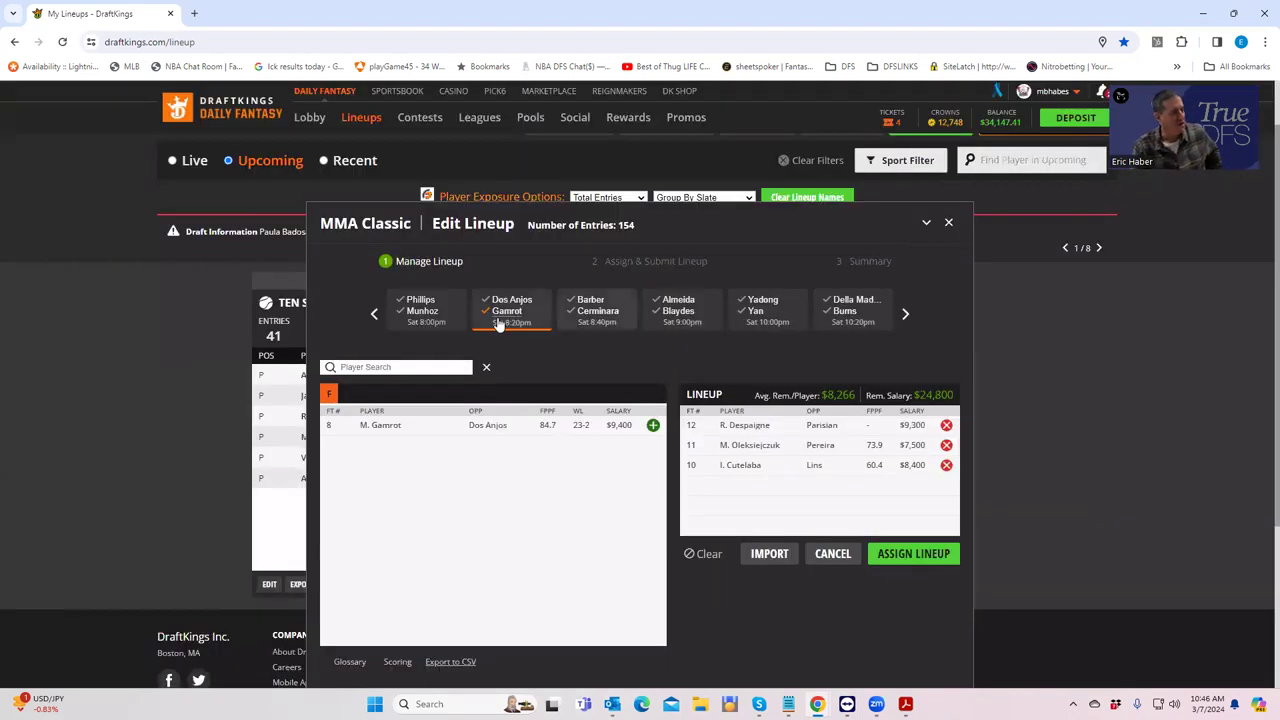
Step: Filter the player pool to Dos Anjos instead and review Rafael Dos Anjos's fight log
{"action": "left_click", "coordinate": [506, 312]}
{"action": "left_click", "coordinate": [512, 300]}
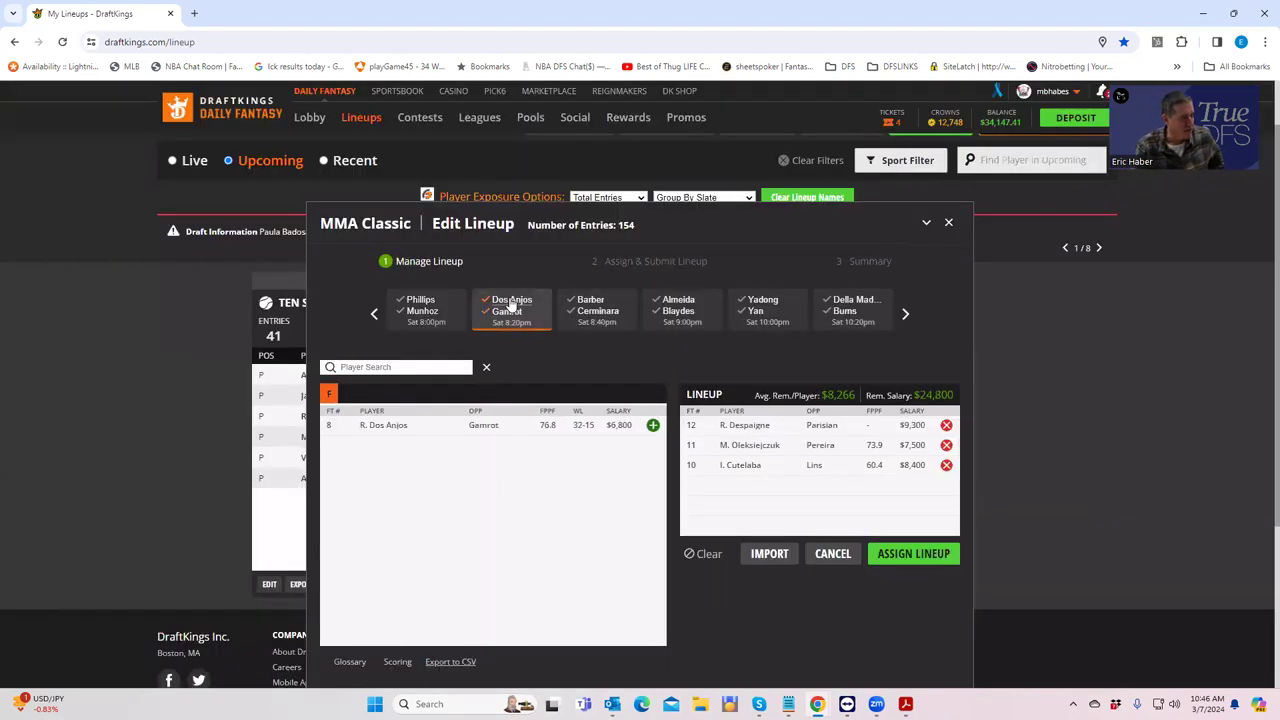
{"action": "left_click", "coordinate": [378, 426]}
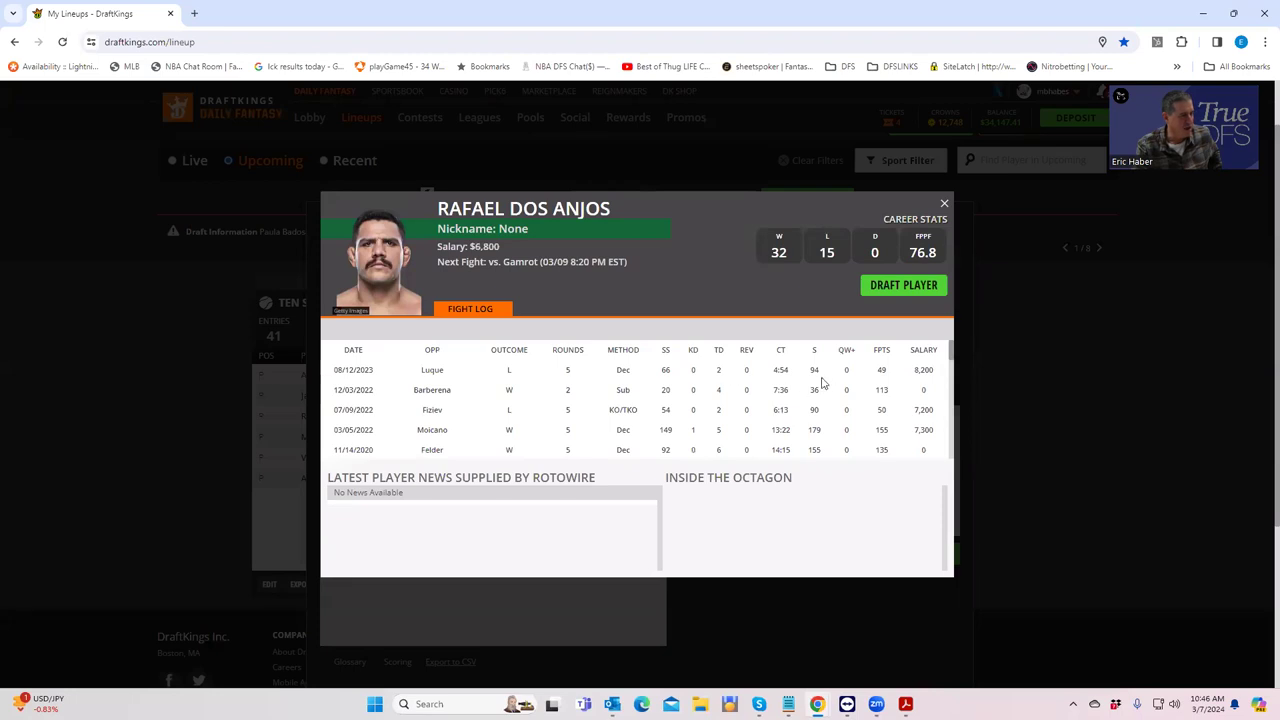
{"action": "scroll", "coordinate": [810, 400], "scroll_direction": "down", "scroll_amount": 3}
{"action": "scroll", "coordinate": [765, 423], "scroll_direction": "up", "scroll_amount": 3}
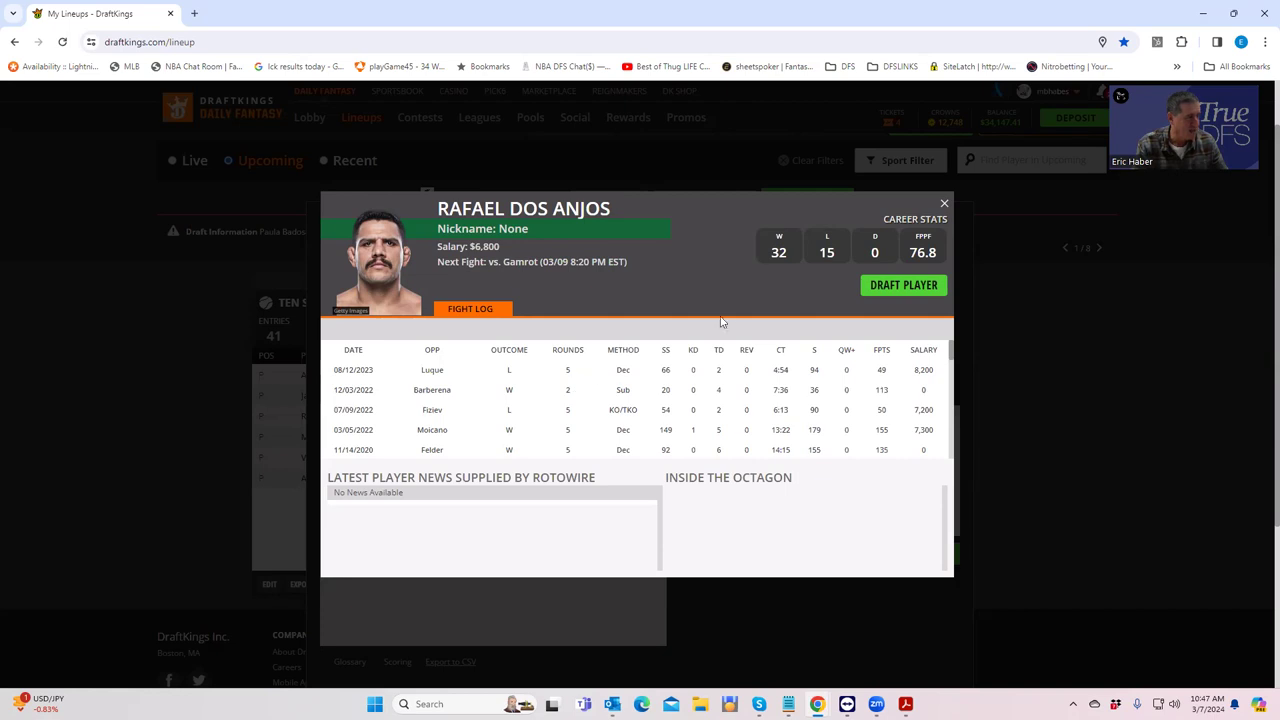
{"action": "left_click", "coordinate": [944, 205]}
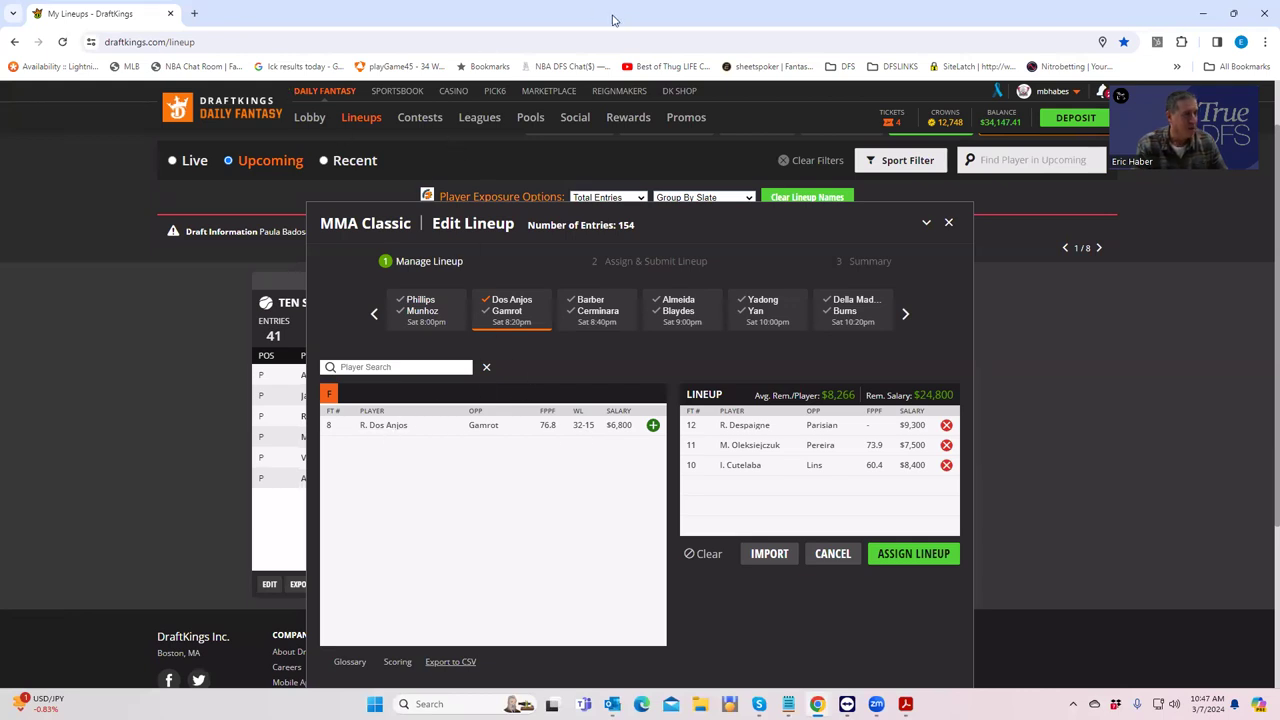
Step: Switch to FightOdds, reread the Gamrot vs. dos Anjos prop odds and collapse them
{"action": "key", "text": "alt+Tab"}
{"action": "scroll", "coordinate": [500, 371], "scroll_direction": "up", "scroll_amount": 3}
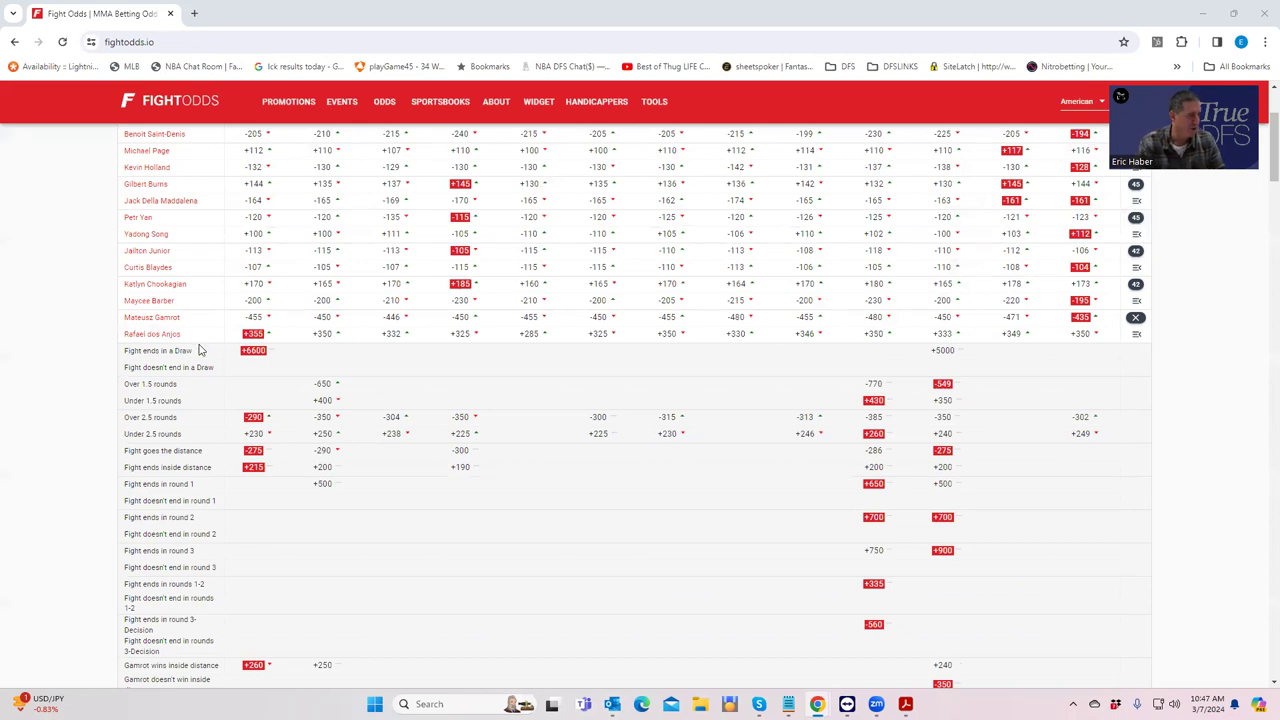
{"action": "scroll", "coordinate": [729, 603], "scroll_direction": "down", "scroll_amount": 5}
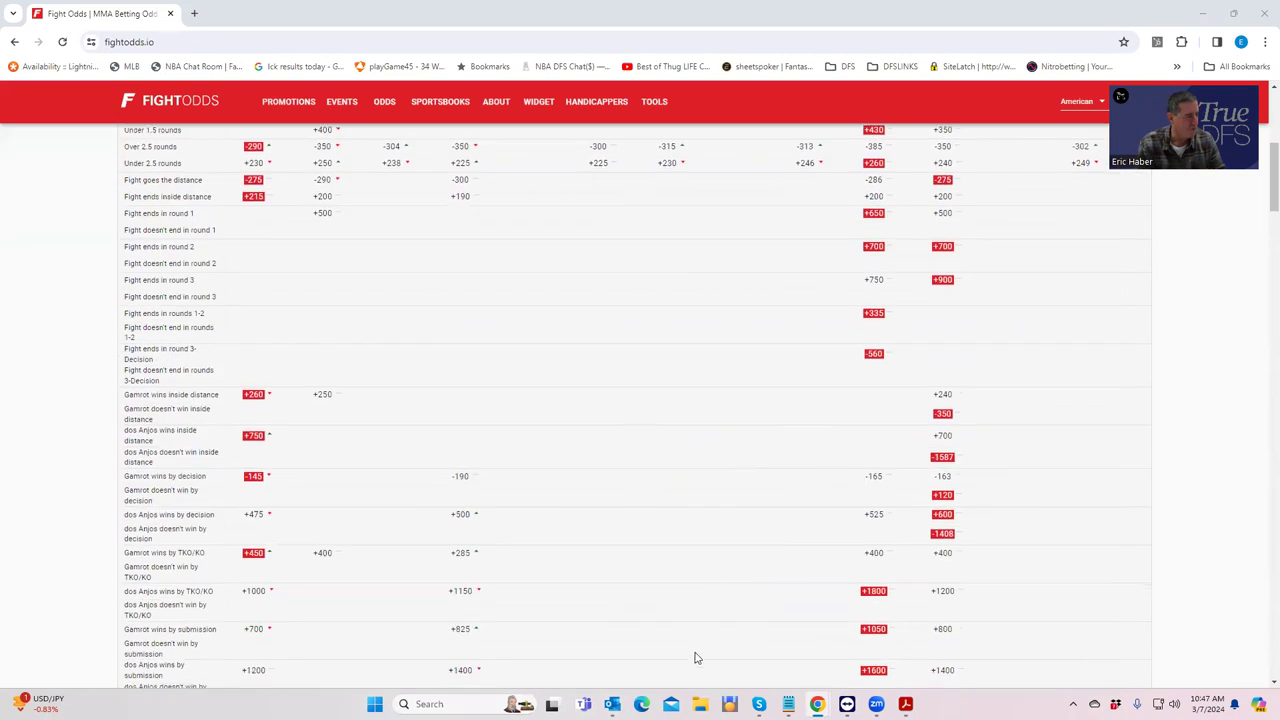
{"action": "scroll", "coordinate": [697, 656], "scroll_direction": "up", "scroll_amount": 4}
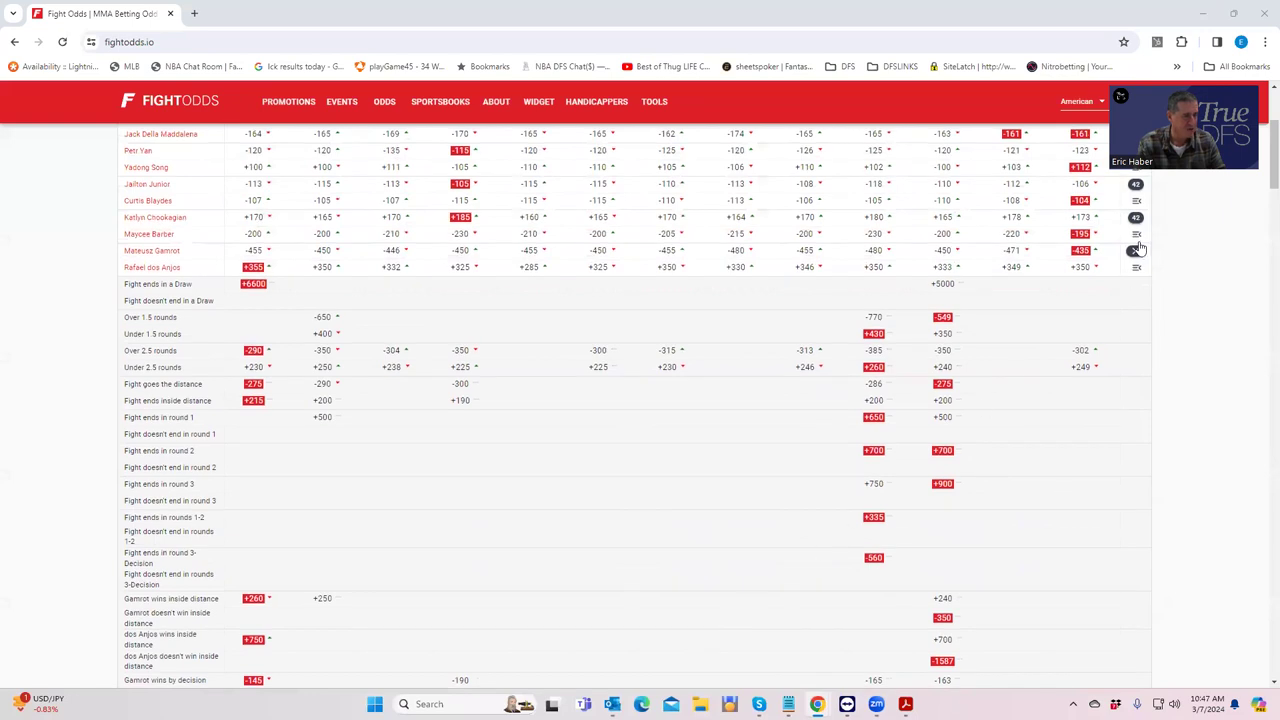
{"action": "left_click", "coordinate": [1136, 252]}
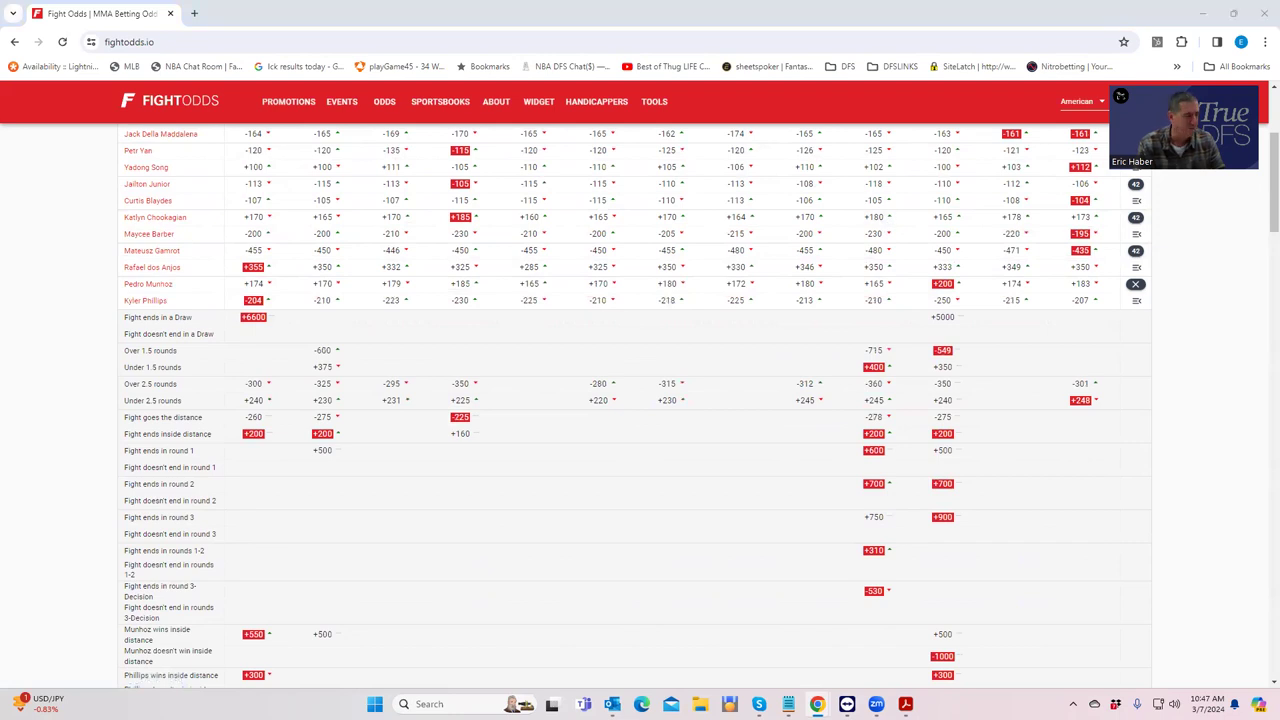
Step: Check the Barber vs. Cerminara fight on DraftKings, and examine the expanded Chookagian vs. Barber prop odds on FightOdds
{"action": "key", "text": "super+Up"}
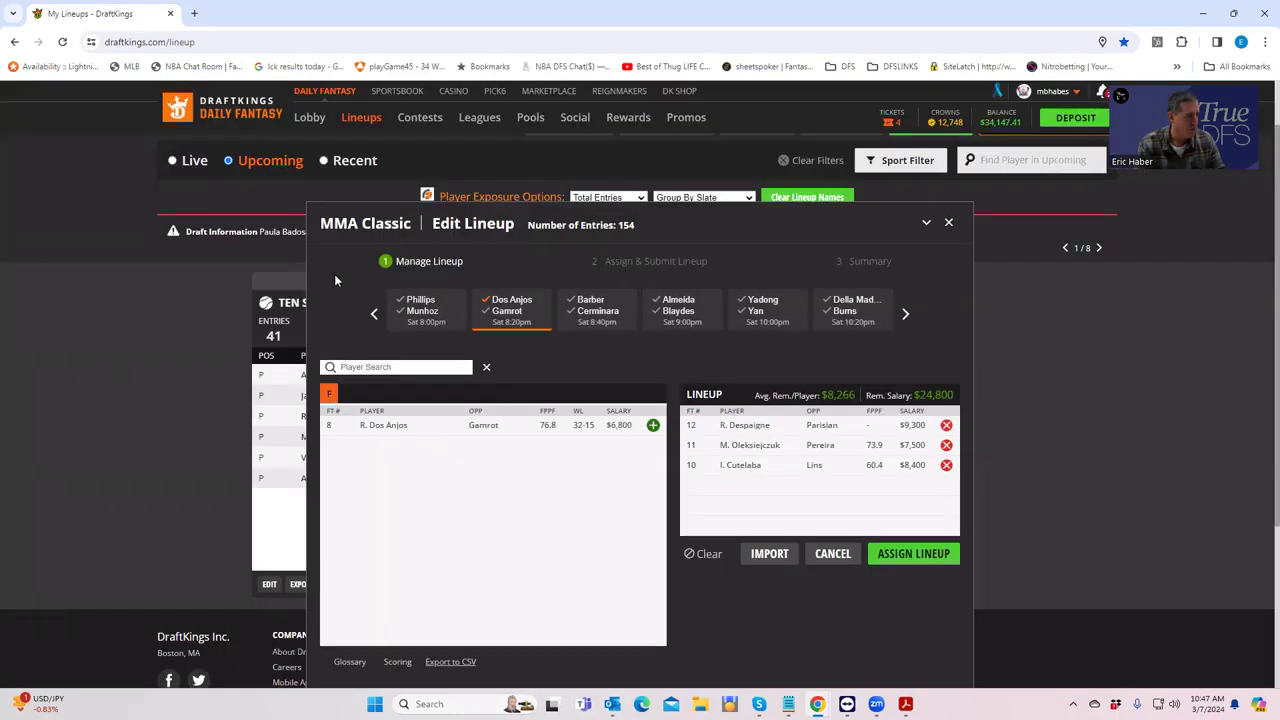
{"action": "left_click", "coordinate": [585, 301]}
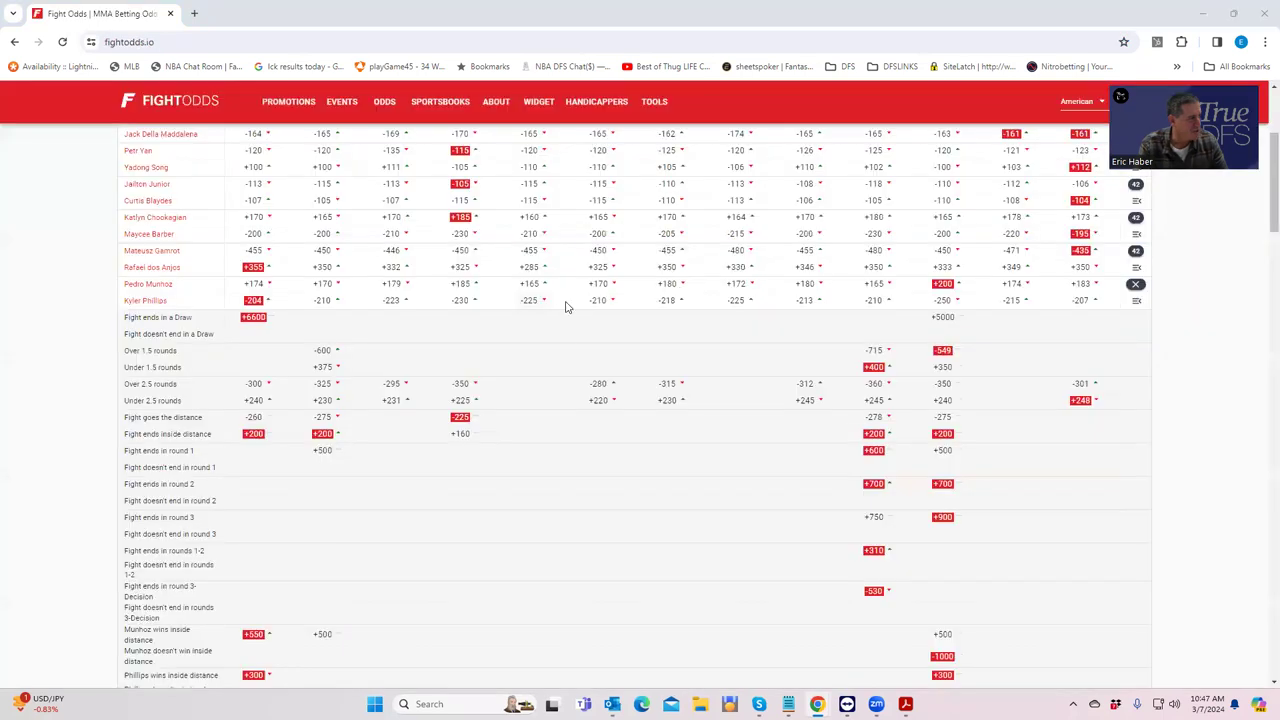
{"action": "left_click", "coordinate": [1136, 217]}
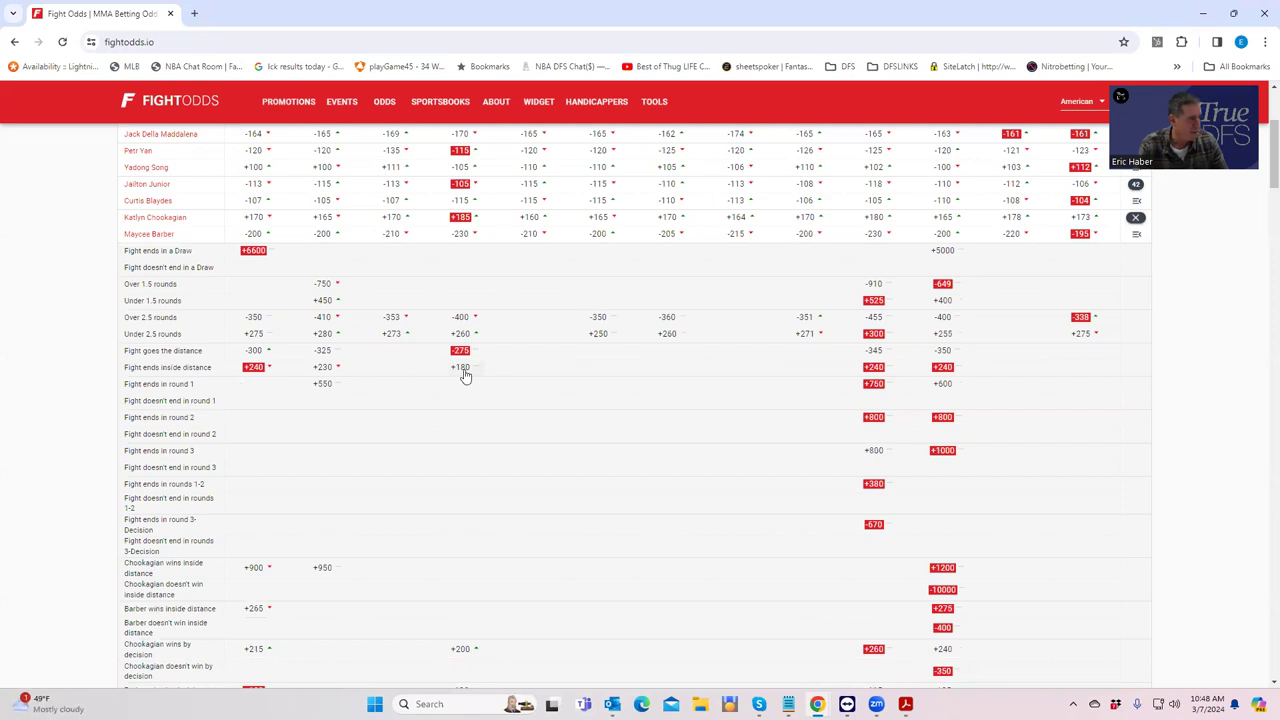
{"action": "scroll", "coordinate": [472, 436], "scroll_direction": "down", "scroll_amount": 2}
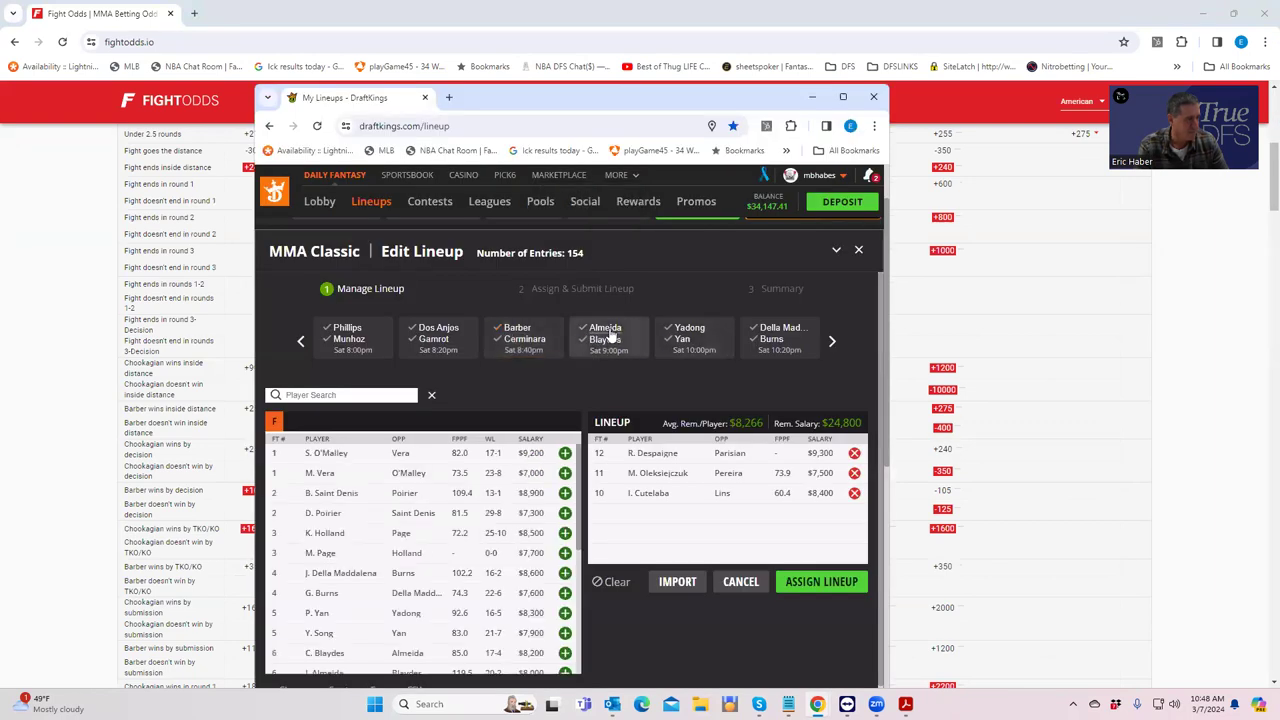
Step: Switch to DraftKings, look through the full fighter list and close the MMA Classic lineup editor without assigning the lineup
{"action": "left_click", "coordinate": [1176, 112]}
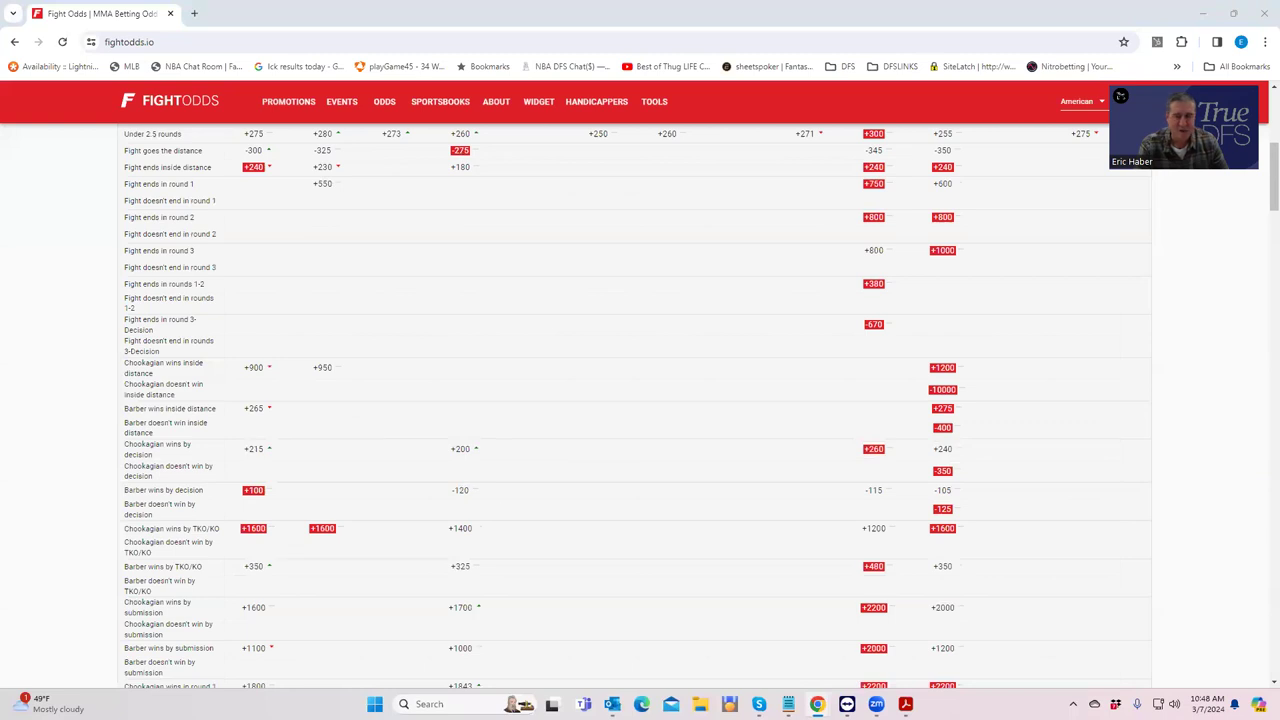
{"action": "key", "text": "alt+Tab"}
{"action": "double_click", "coordinate": [855, 92]}
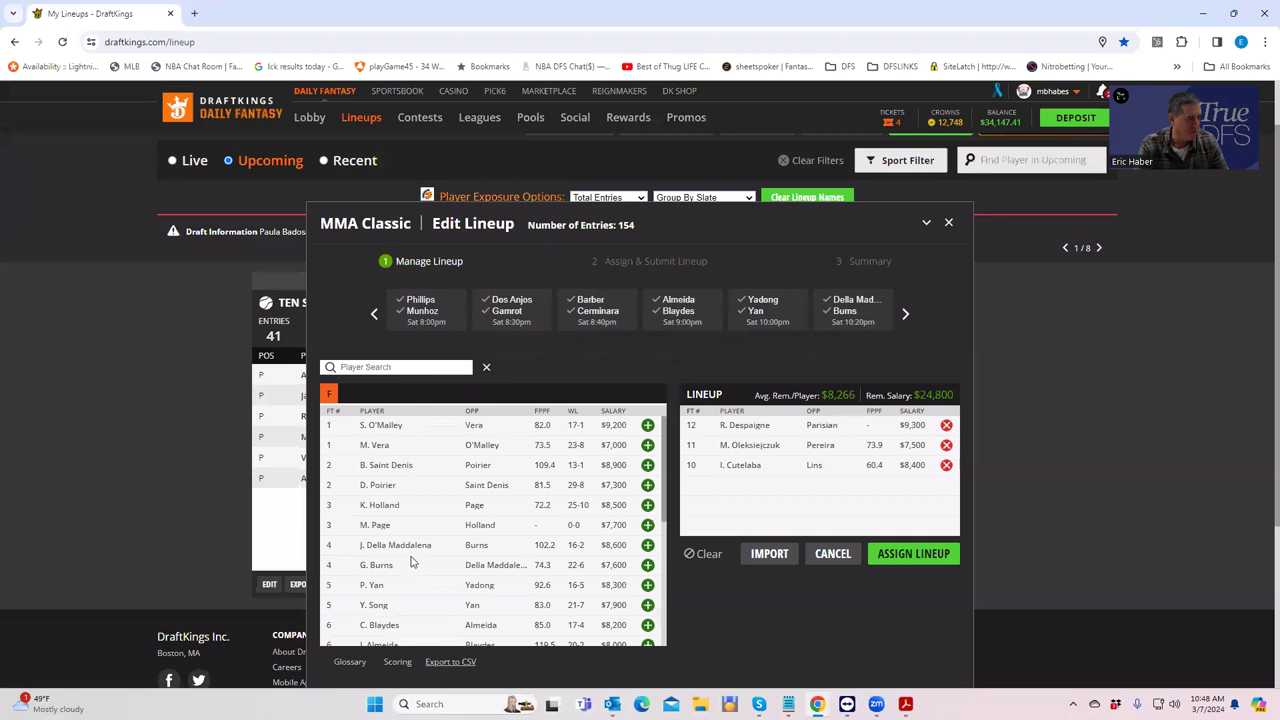
{"action": "scroll", "coordinate": [460, 570], "scroll_direction": "down", "scroll_amount": 3}
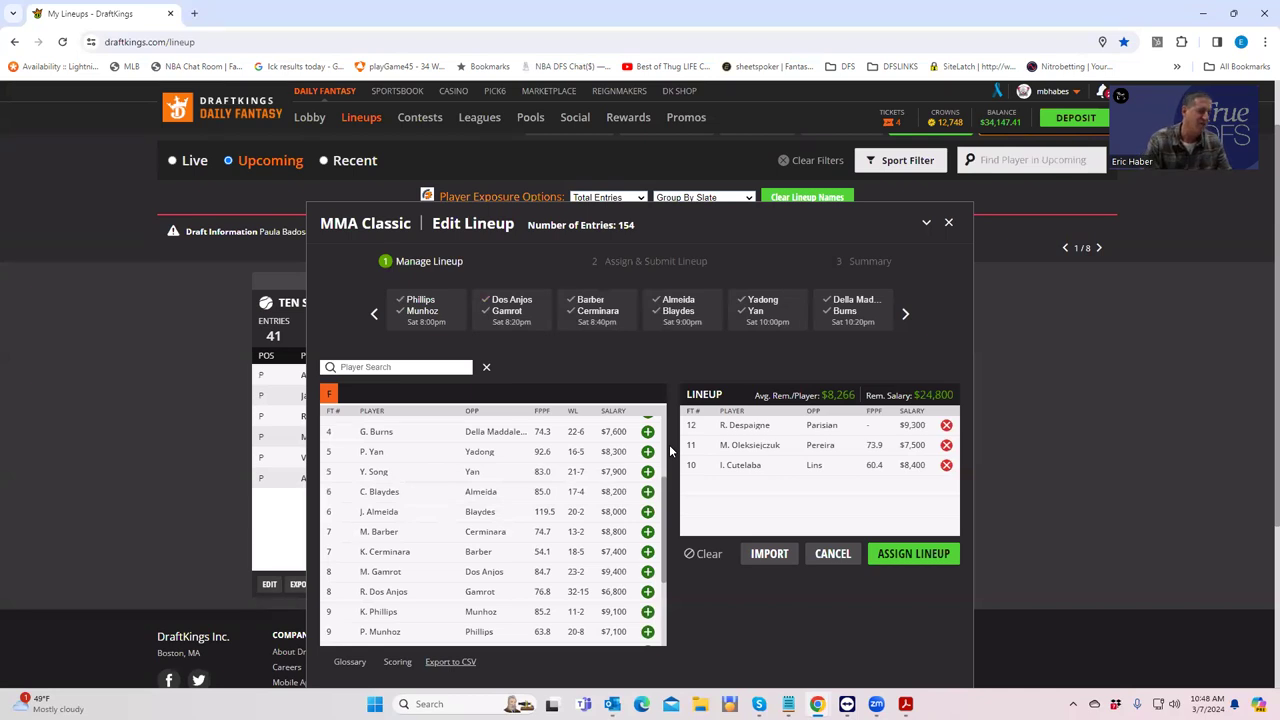
{"action": "left_click", "coordinate": [949, 224]}
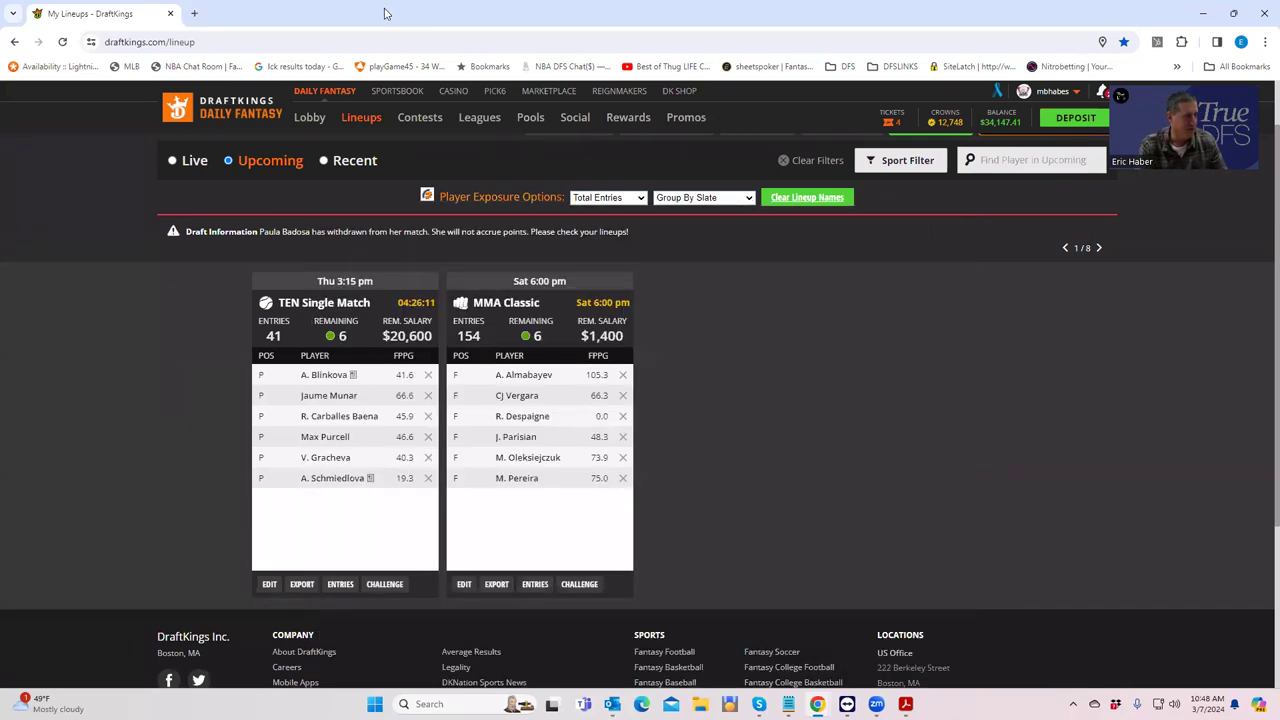
Step: Switch to FightOdds, expand the Jailton Junior vs. Curtis Blaydes prop odds and examine them
{"action": "key", "text": "alt+Tab"}
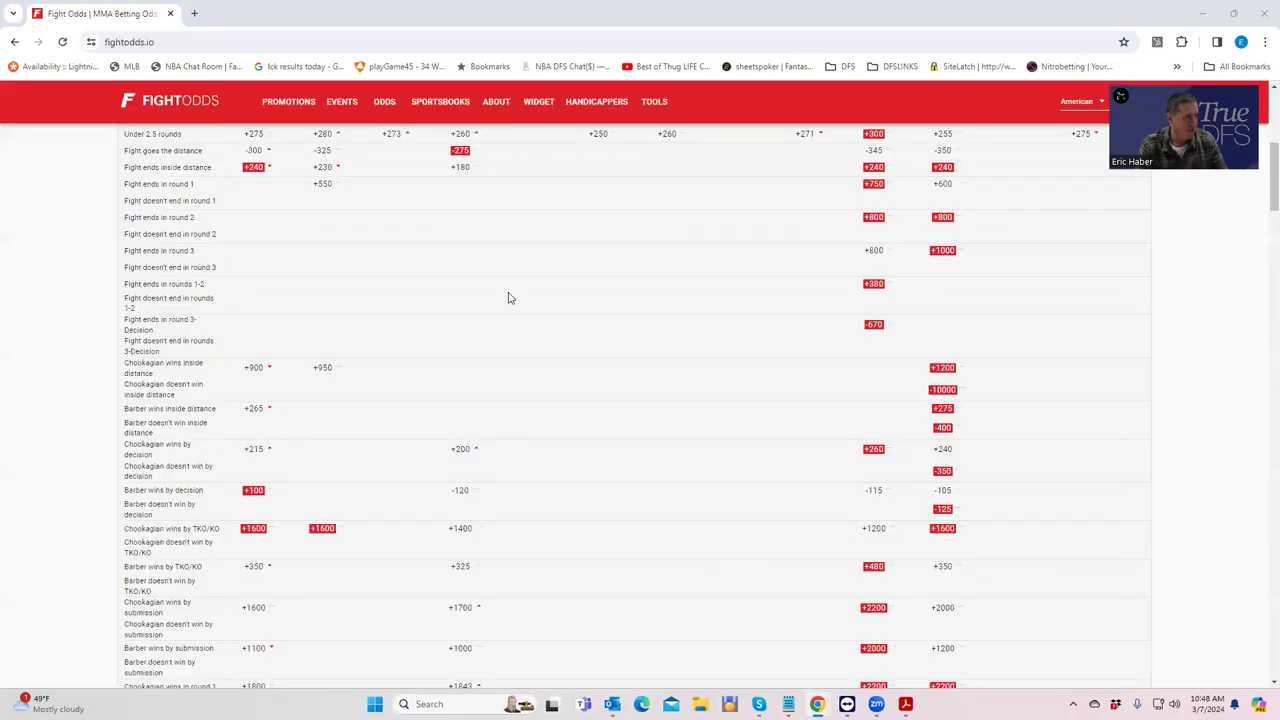
{"action": "scroll", "coordinate": [508, 298], "scroll_direction": "up", "scroll_amount": 3}
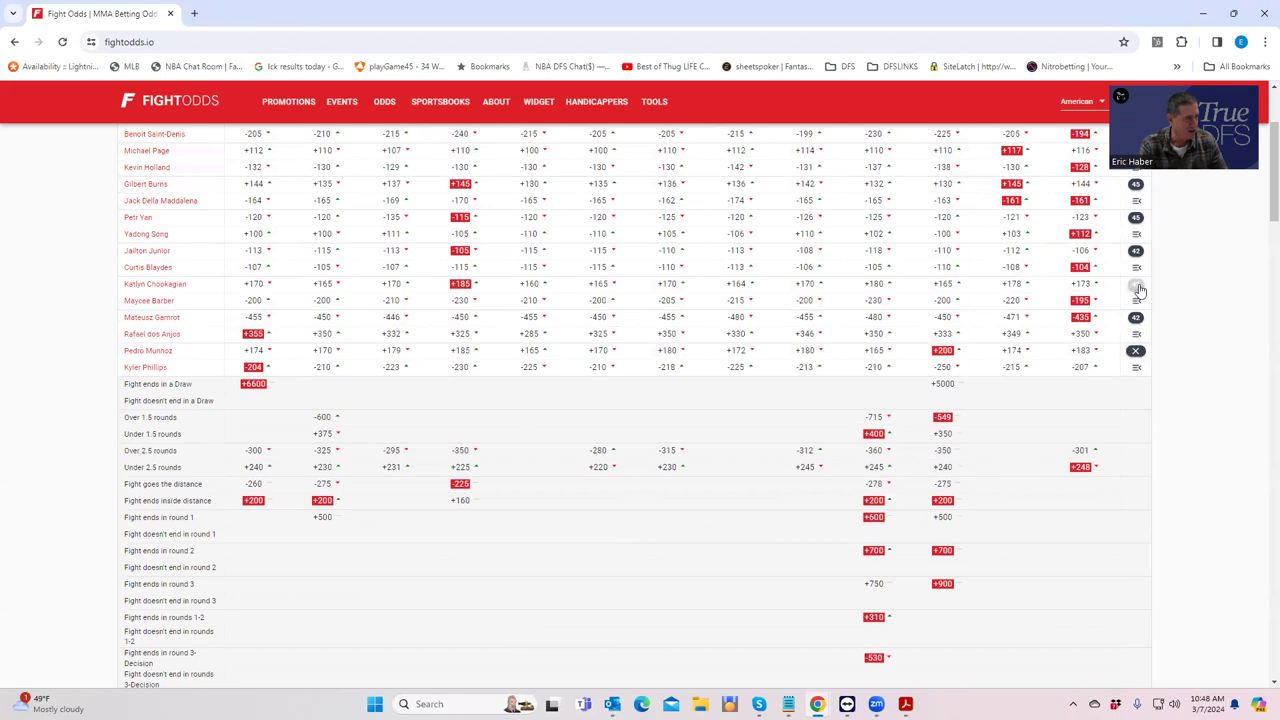
{"action": "left_click", "coordinate": [1136, 250]}
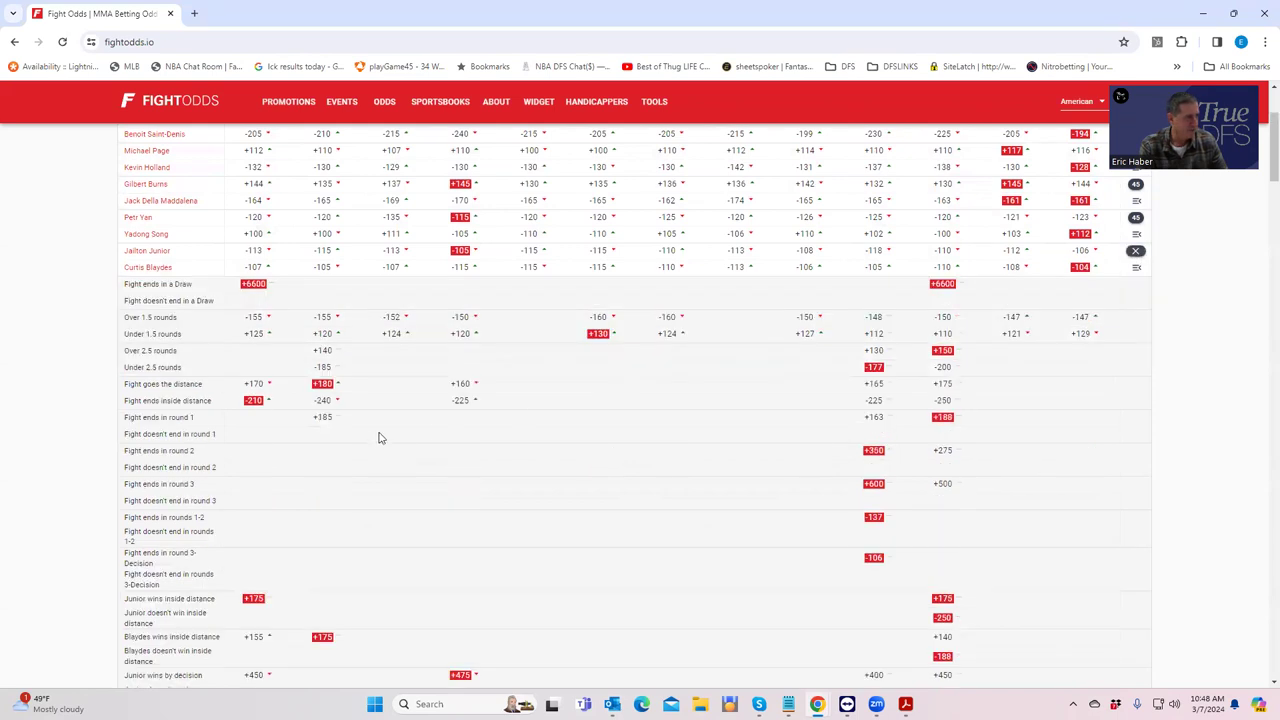
{"action": "scroll", "coordinate": [378, 582], "scroll_direction": "down", "scroll_amount": 1}
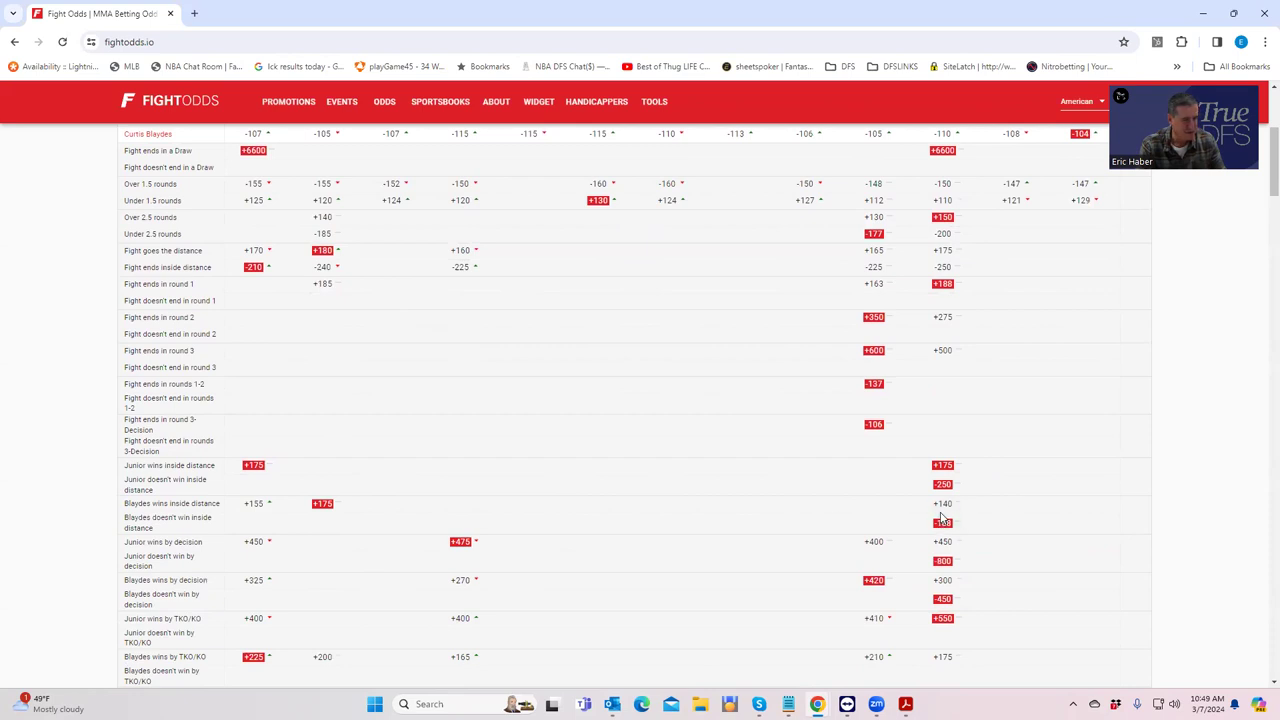
Step: Collapse the Jailton Junior vs. Curtis Blaydes and Pedro Munhoz vs. Kyler Phillips prop odds in the UFC 299 table
{"action": "scroll", "coordinate": [883, 347], "scroll_direction": "up", "scroll_amount": 3}
{"action": "left_click", "coordinate": [1137, 384]}
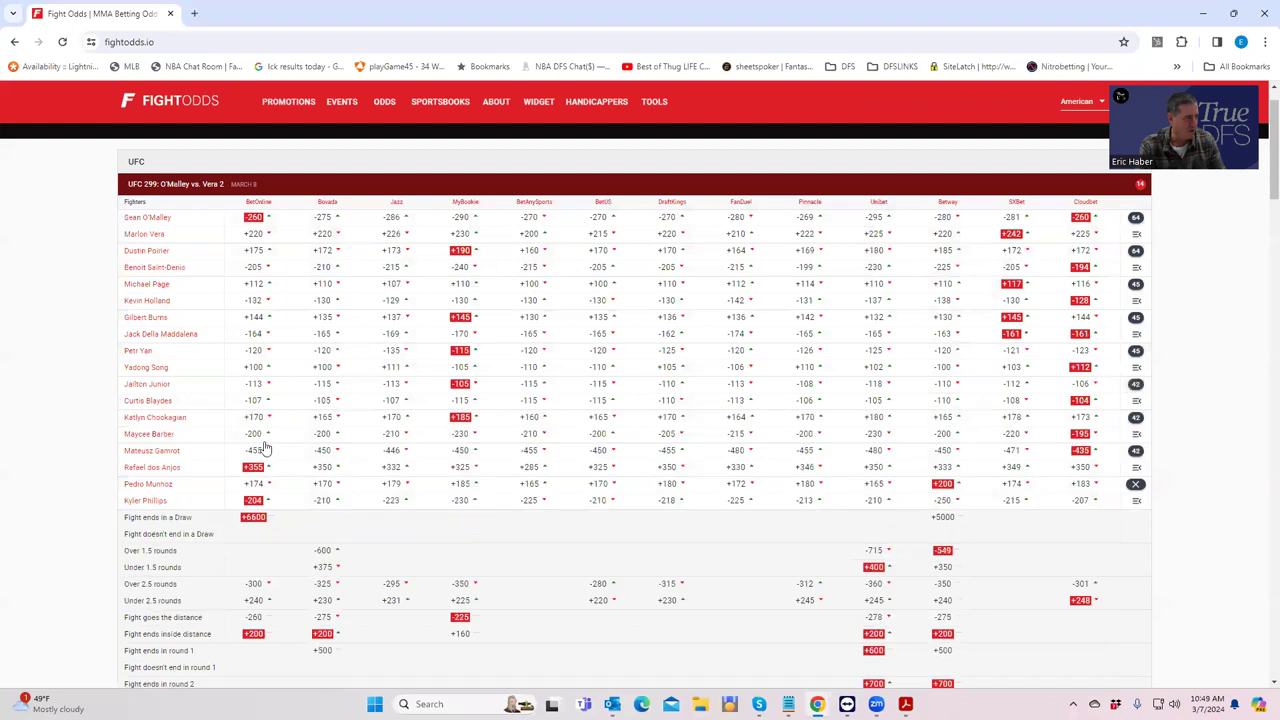
{"action": "left_click", "coordinate": [1134, 485]}
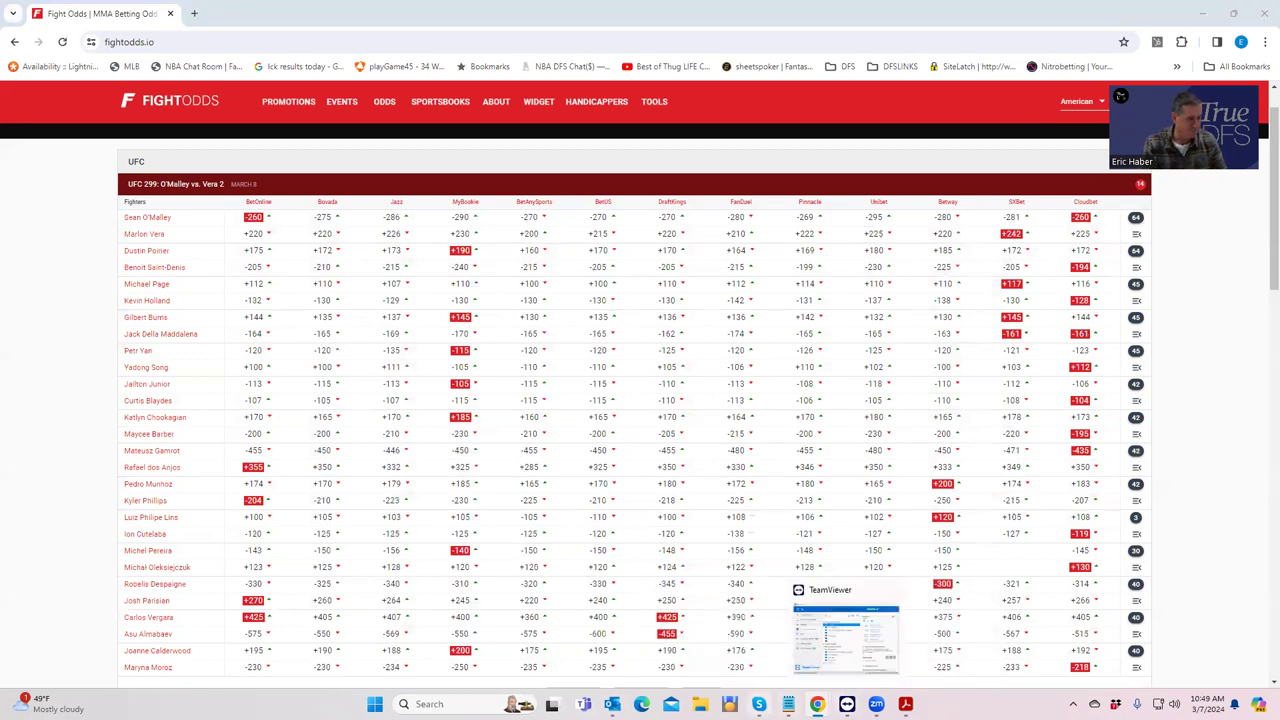
Step: Switch to DraftKings and add R. Despaigne, M. Oleksiejczuk, I. Cutelaba and J. Almeida to the MMA Classic lineup
{"action": "mouse_move", "coordinate": [817, 704]}
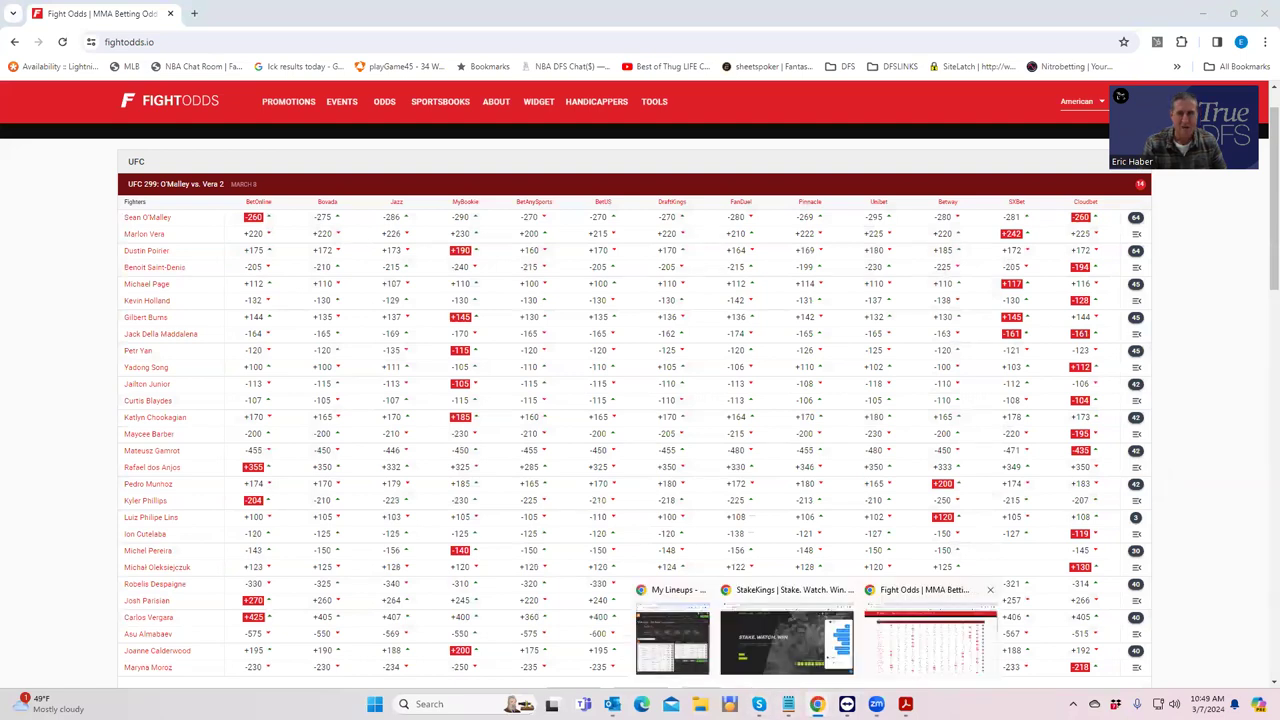
{"action": "left_click", "coordinate": [672, 638]}
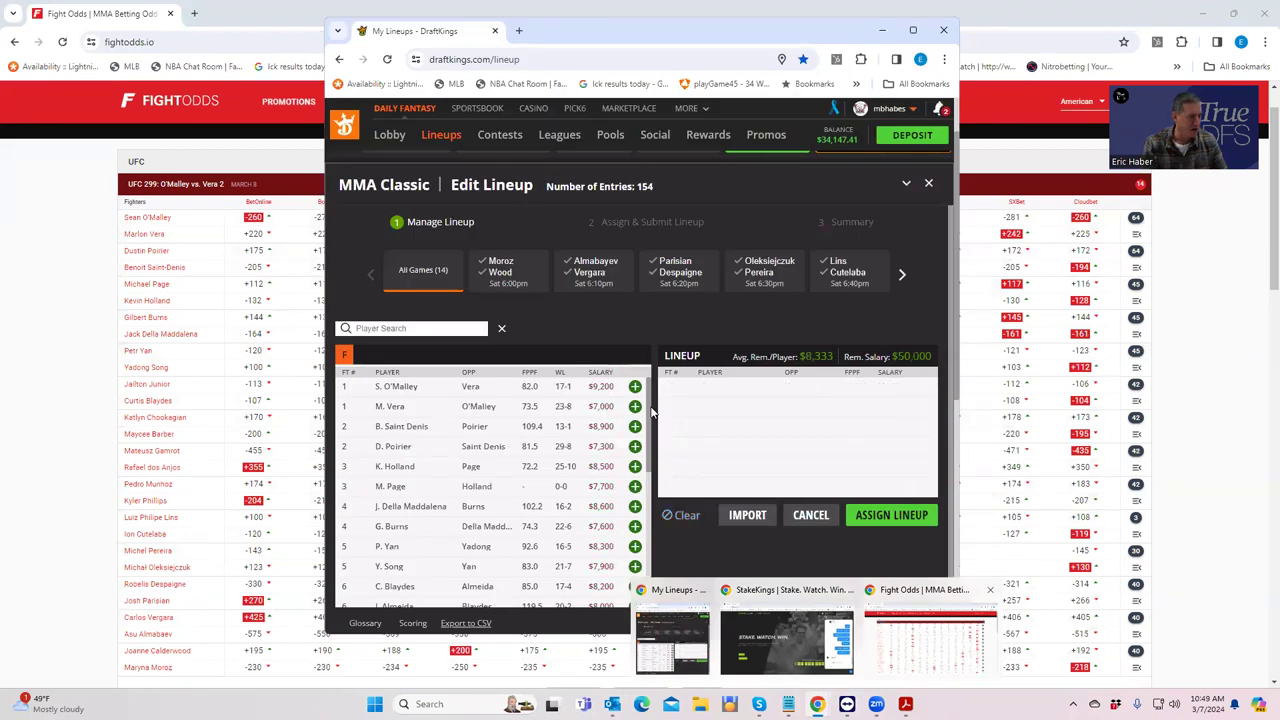
{"action": "scroll", "coordinate": [636, 488], "scroll_direction": "down", "scroll_amount": 3}
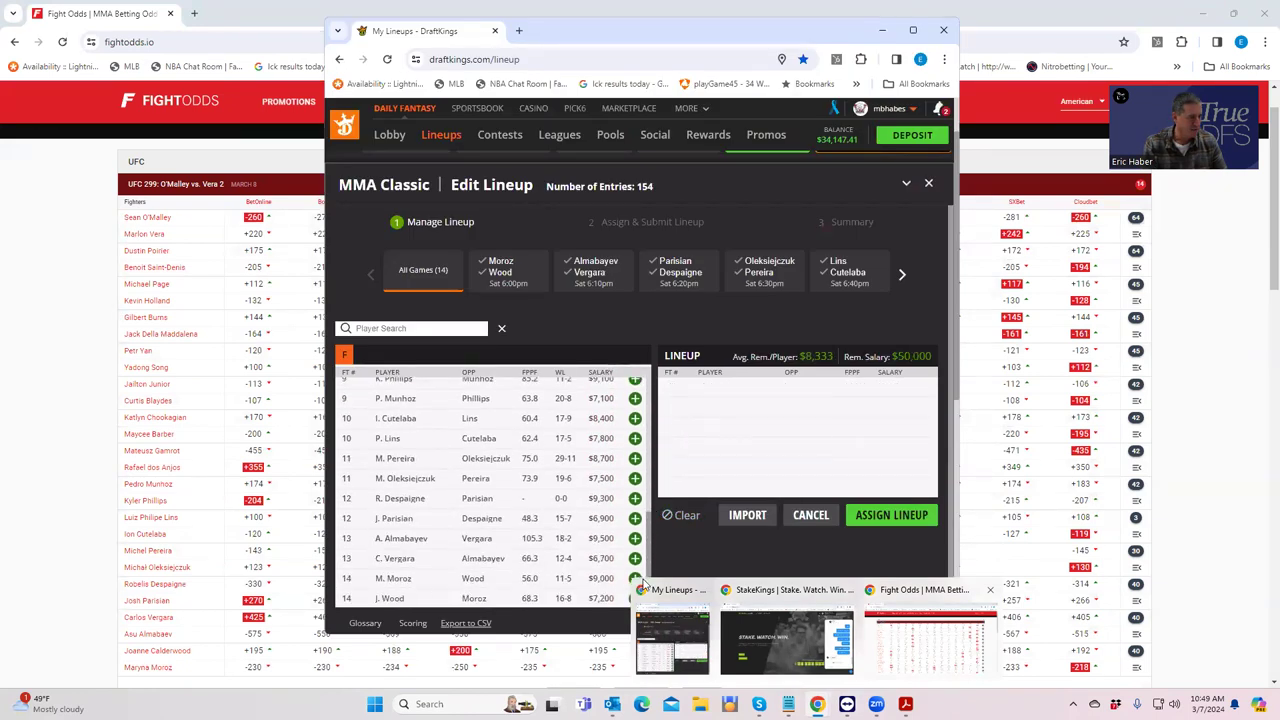
{"action": "left_click", "coordinate": [635, 496]}
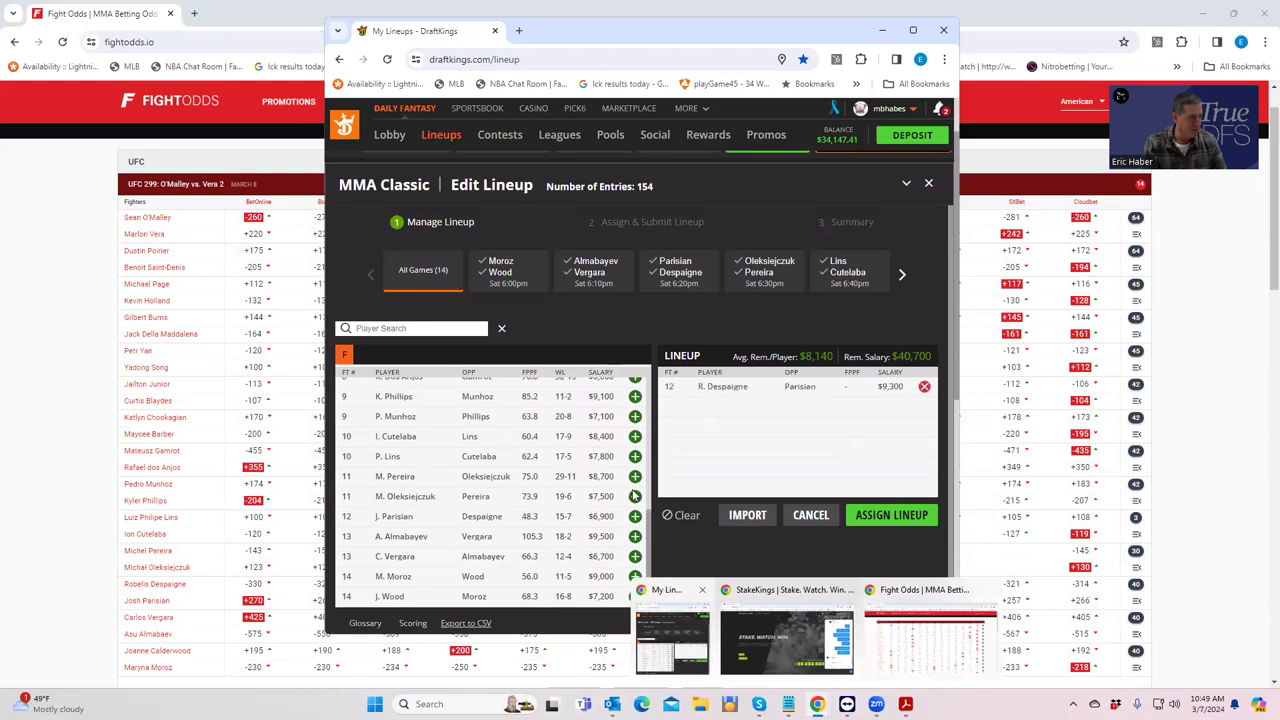
{"action": "left_click", "coordinate": [635, 496]}
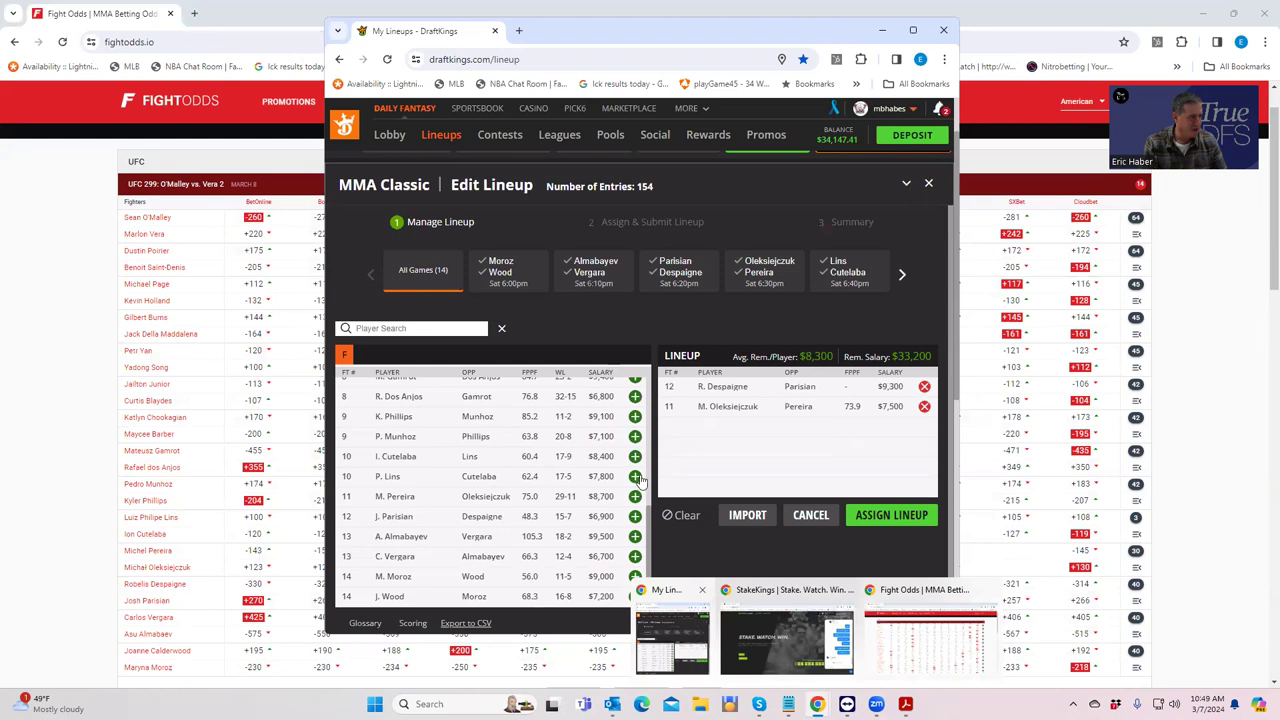
{"action": "left_click", "coordinate": [635, 458]}
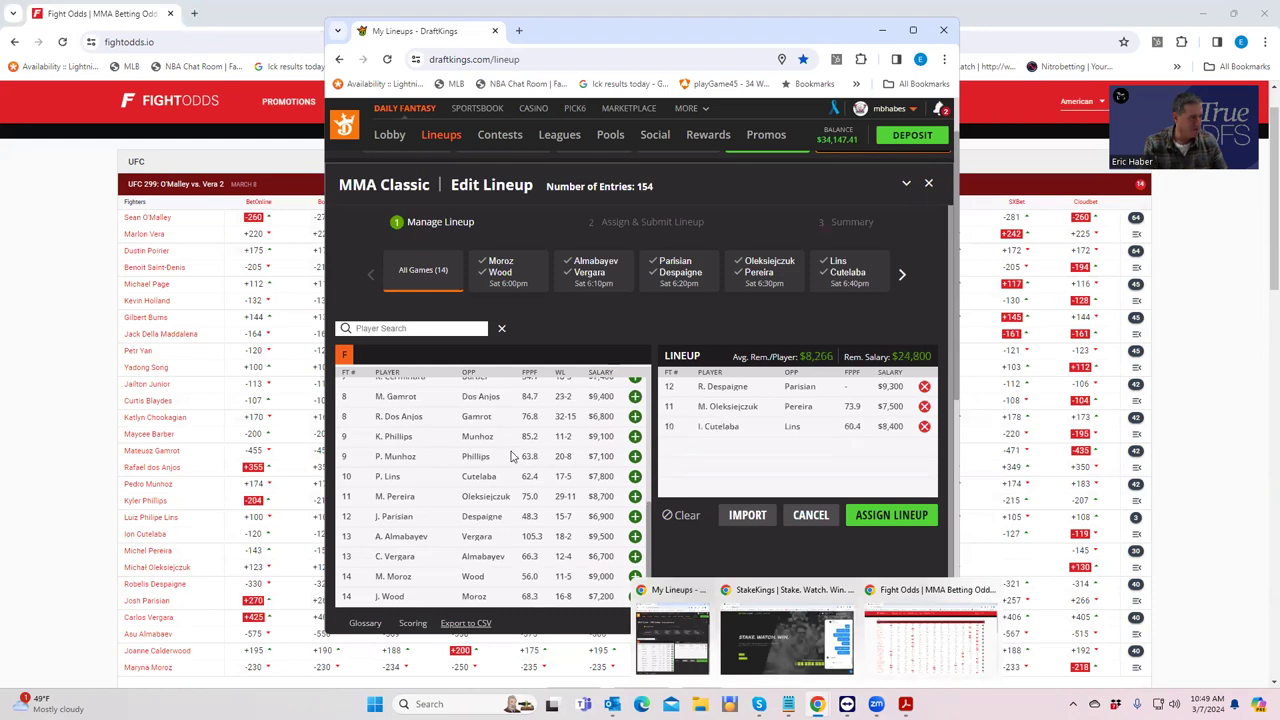
{"action": "scroll", "coordinate": [456, 458], "scroll_direction": "up", "scroll_amount": 1}
{"action": "scroll", "coordinate": [420, 455], "scroll_direction": "up", "scroll_amount": 1}
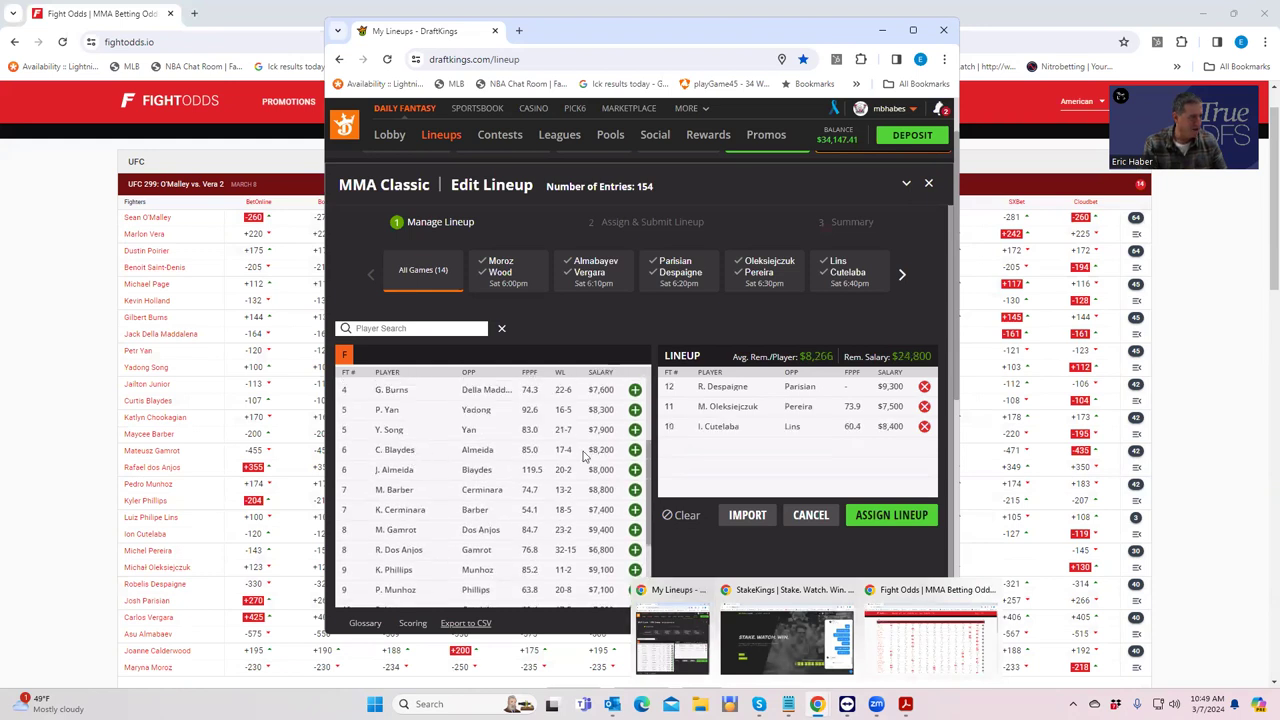
{"action": "left_click", "coordinate": [635, 469]}
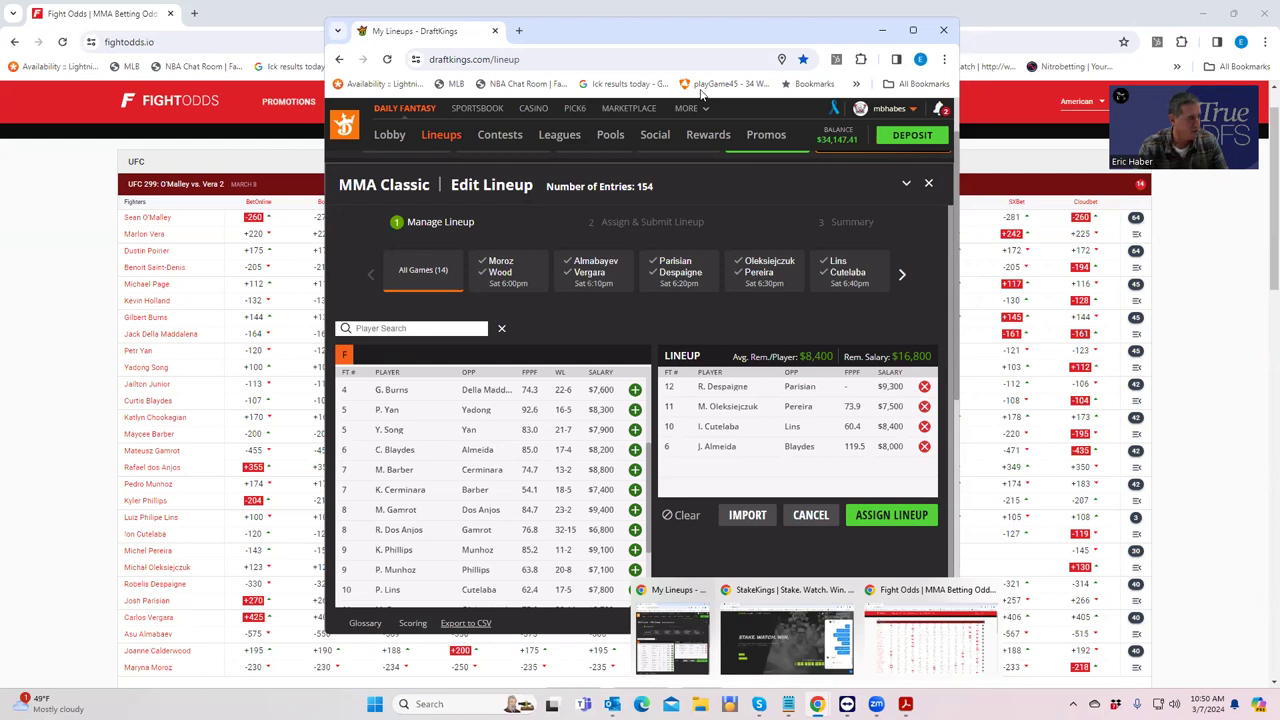
Step: Switch to FightOdds, expand the Petr Yan vs. Yadong Song prop odds and examine them
{"action": "key", "text": "alt+Tab"}
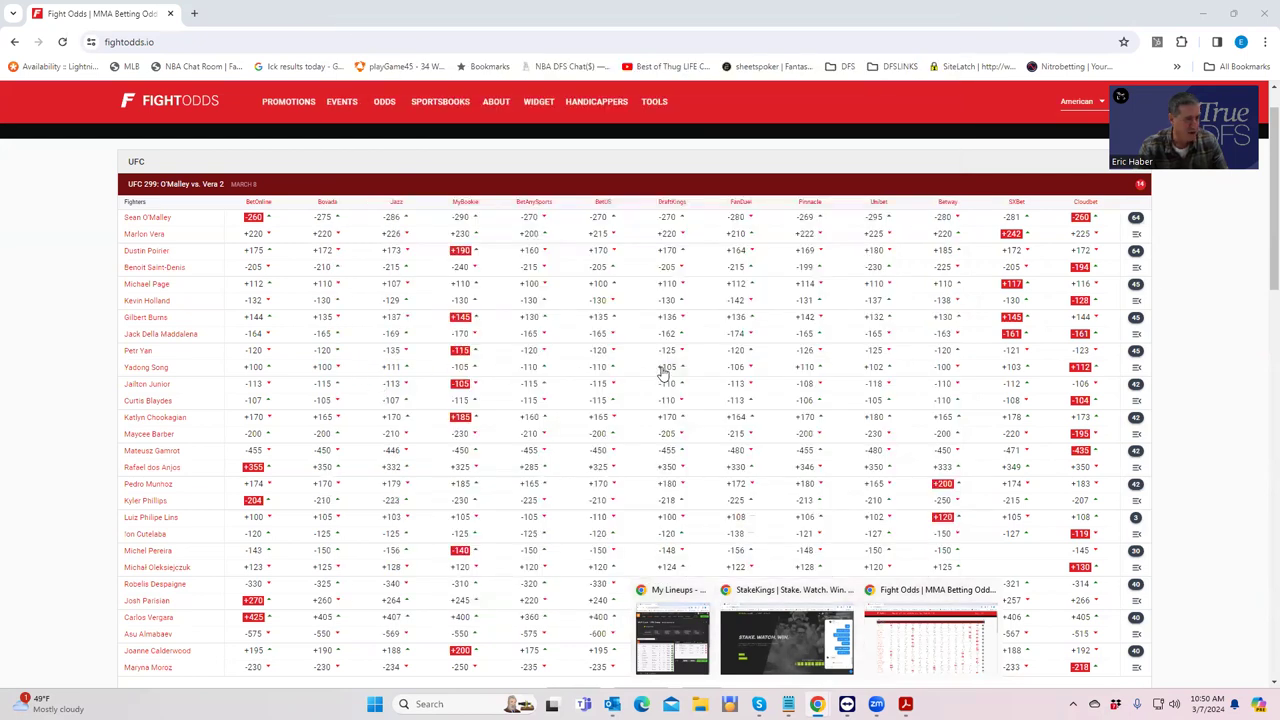
{"action": "left_click", "coordinate": [1136, 352]}
{"action": "scroll", "coordinate": [480, 489], "scroll_direction": "down", "scroll_amount": 1}
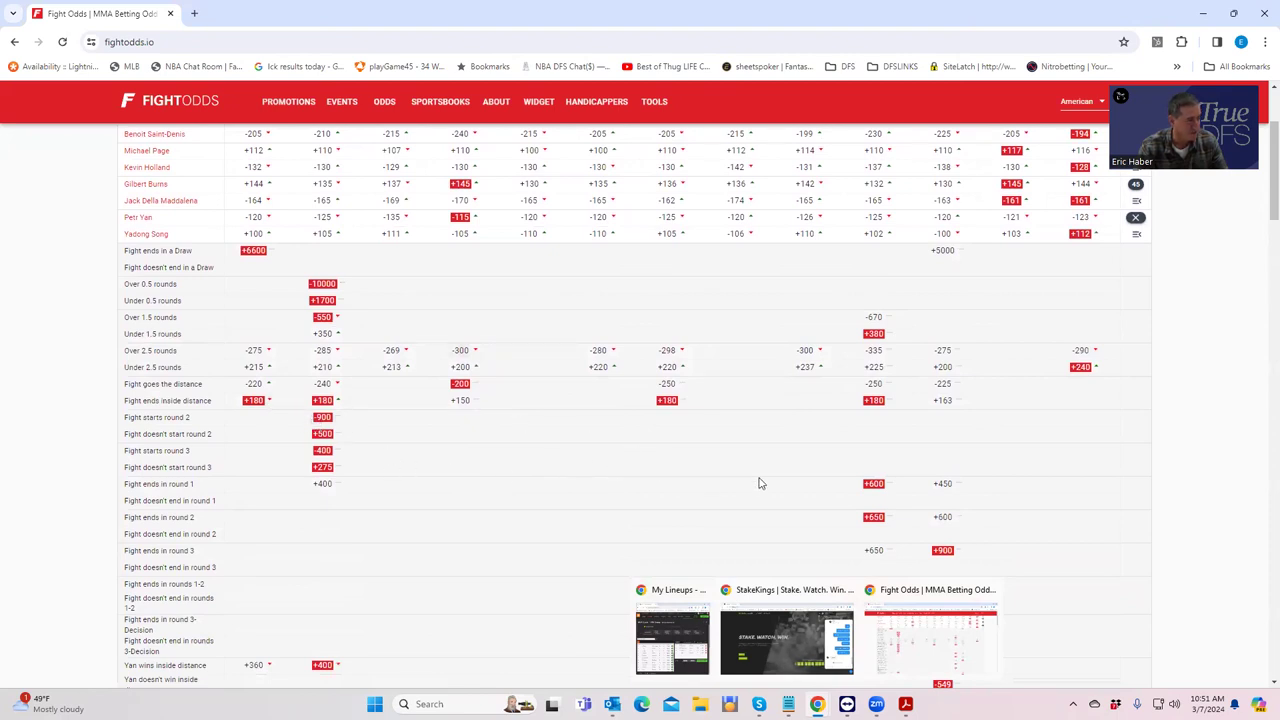
{"action": "scroll", "coordinate": [760, 485], "scroll_direction": "down", "scroll_amount": 2}
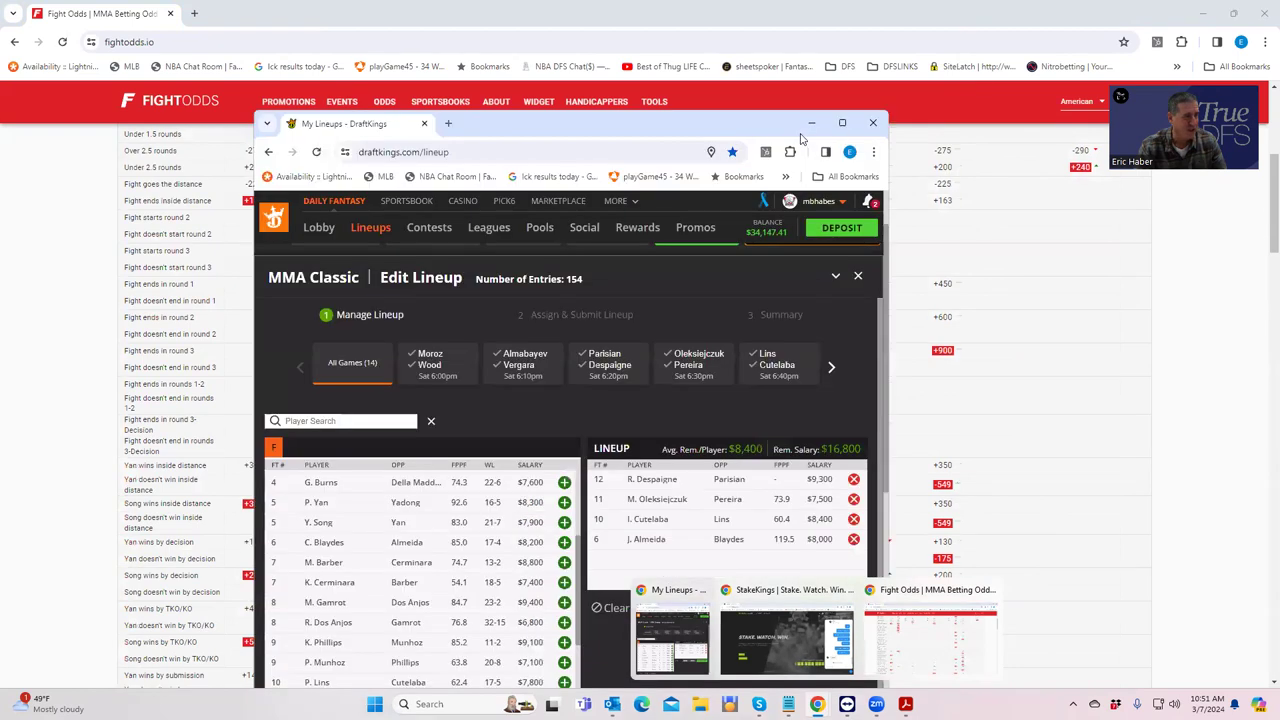
Step: Switch to DraftKings and look through the fighter list's salaries for the remaining lineup spots
{"action": "left_click", "coordinate": [672, 630]}
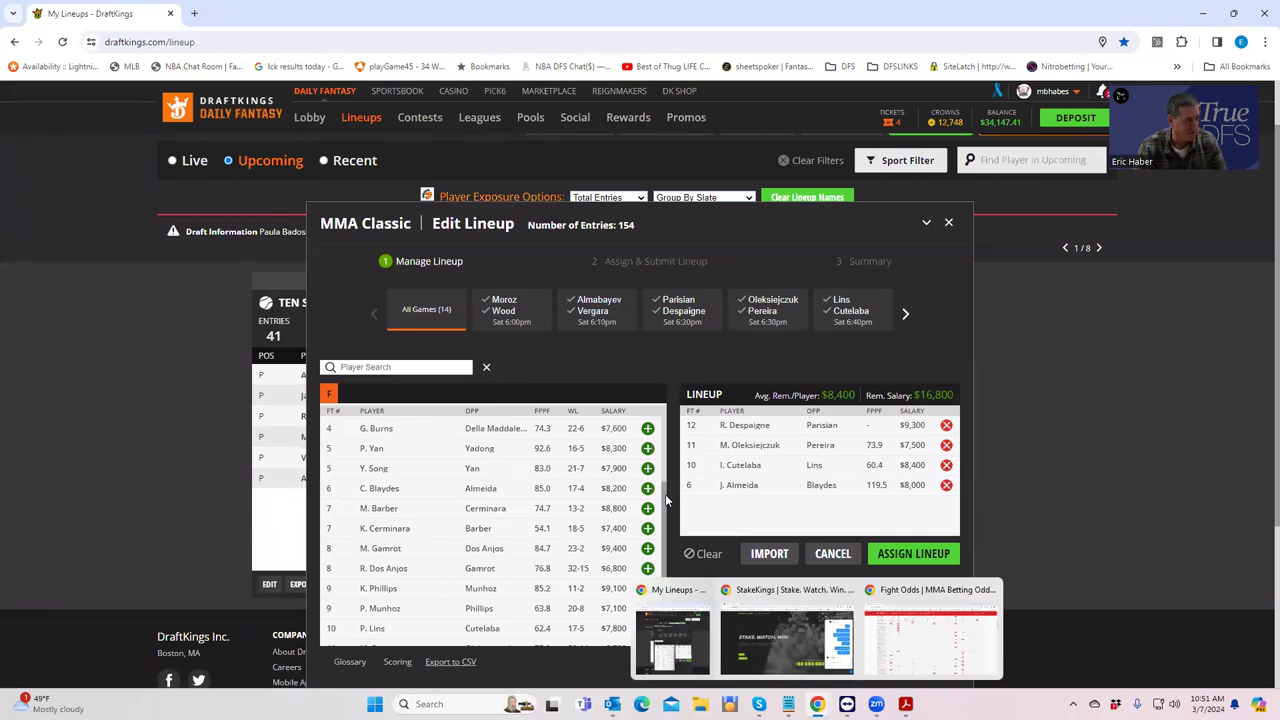
{"action": "scroll", "coordinate": [372, 520], "scroll_direction": "up", "scroll_amount": 1}
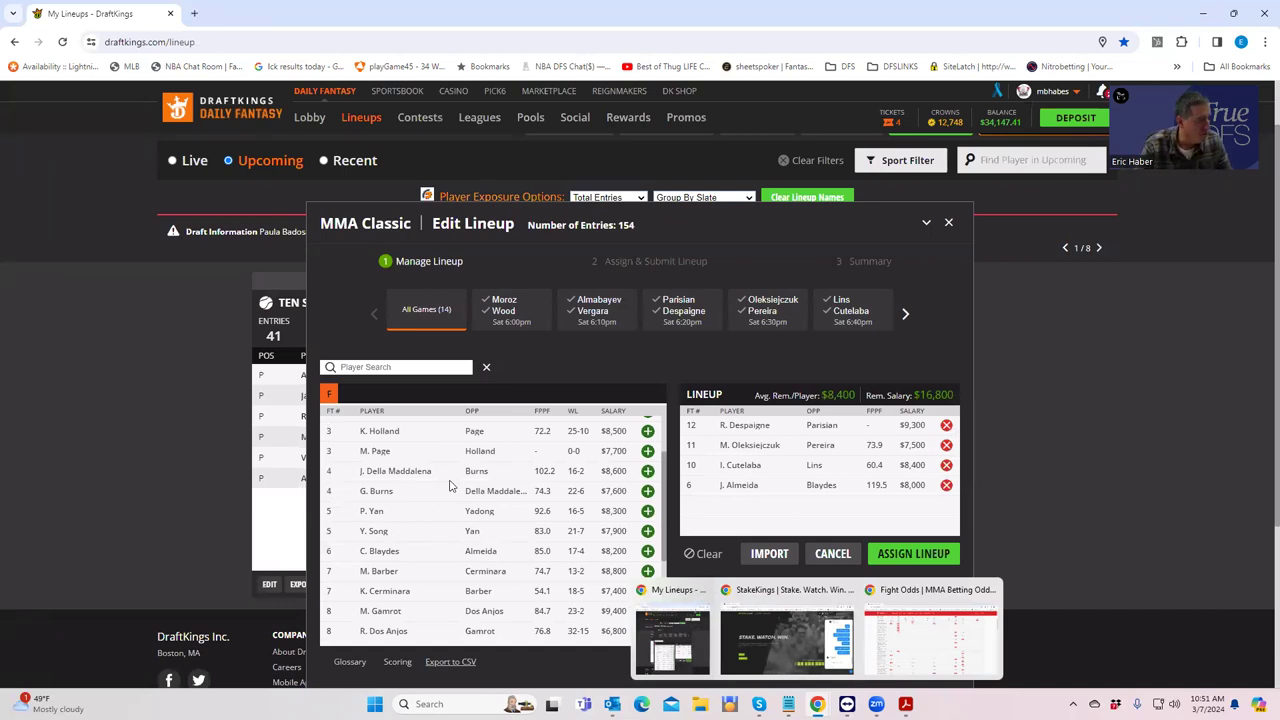
{"action": "scroll", "coordinate": [655, 460], "scroll_direction": "up", "scroll_amount": 2}
{"action": "scroll", "coordinate": [650, 450], "scroll_direction": "down", "scroll_amount": 3}
{"action": "scroll", "coordinate": [641, 430], "scroll_direction": "up", "scroll_amount": 4}
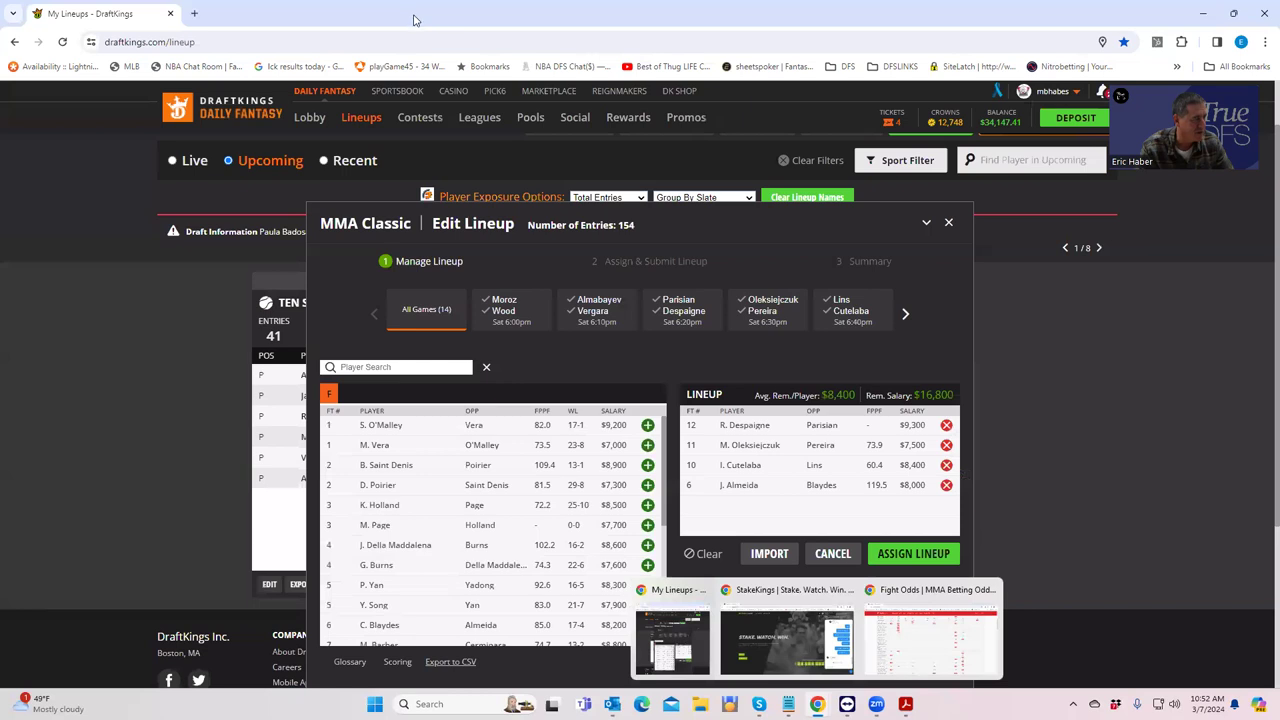
Step: Switch to FightOdds, expand the Gilbert Burns vs. Jack Della Maddalena prop odds and examine them
{"action": "mouse_move", "coordinate": [930, 630]}
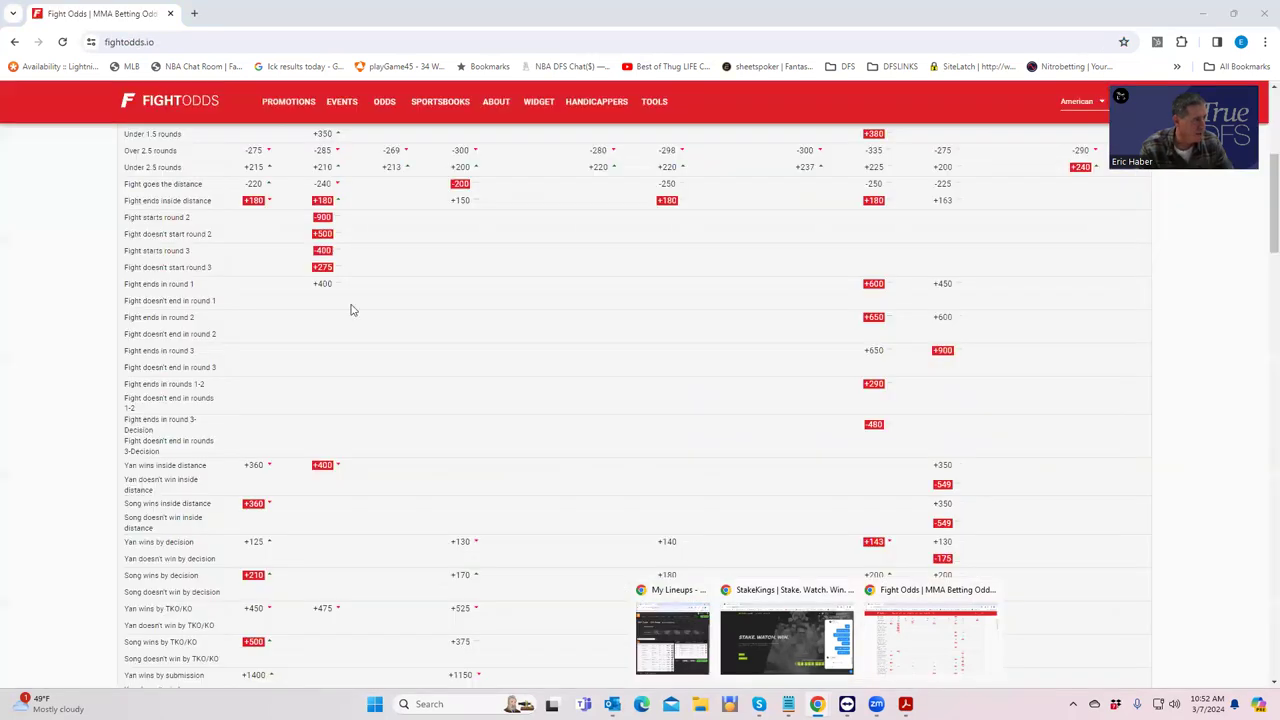
{"action": "scroll", "coordinate": [350, 310], "scroll_direction": "up", "scroll_amount": 3}
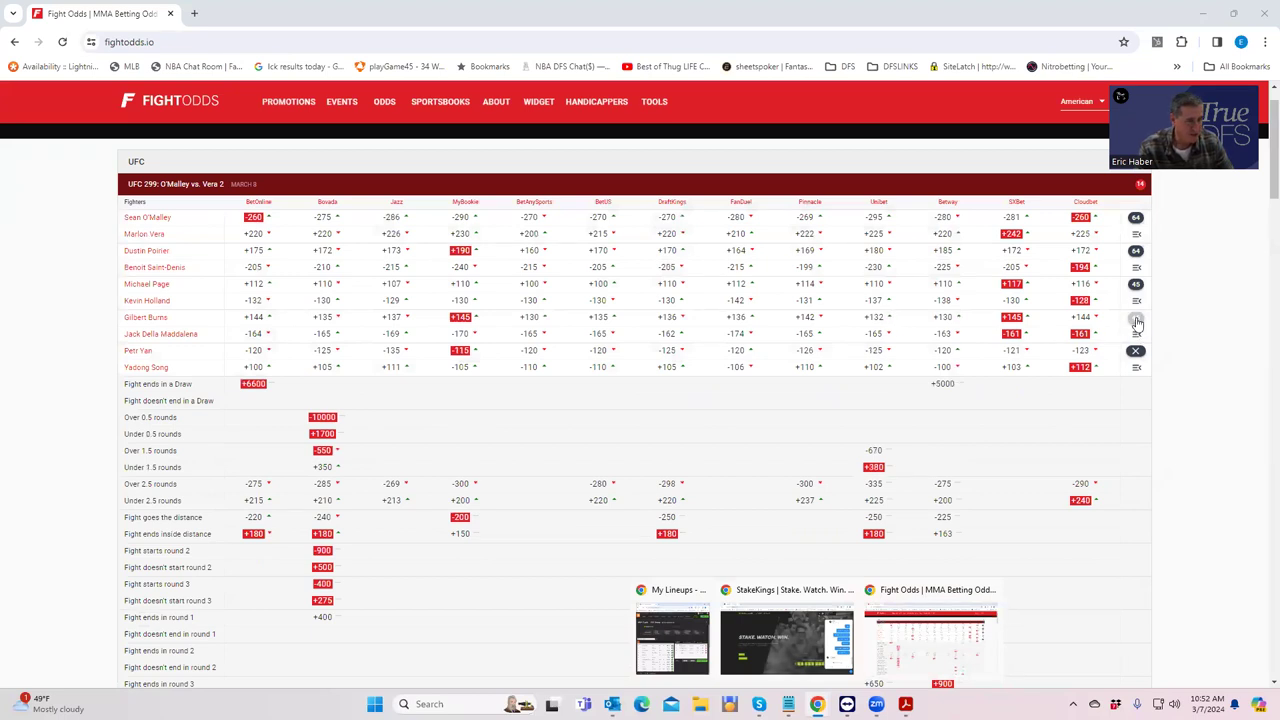
{"action": "left_click", "coordinate": [1137, 317]}
{"action": "scroll", "coordinate": [363, 457], "scroll_direction": "down", "scroll_amount": 3}
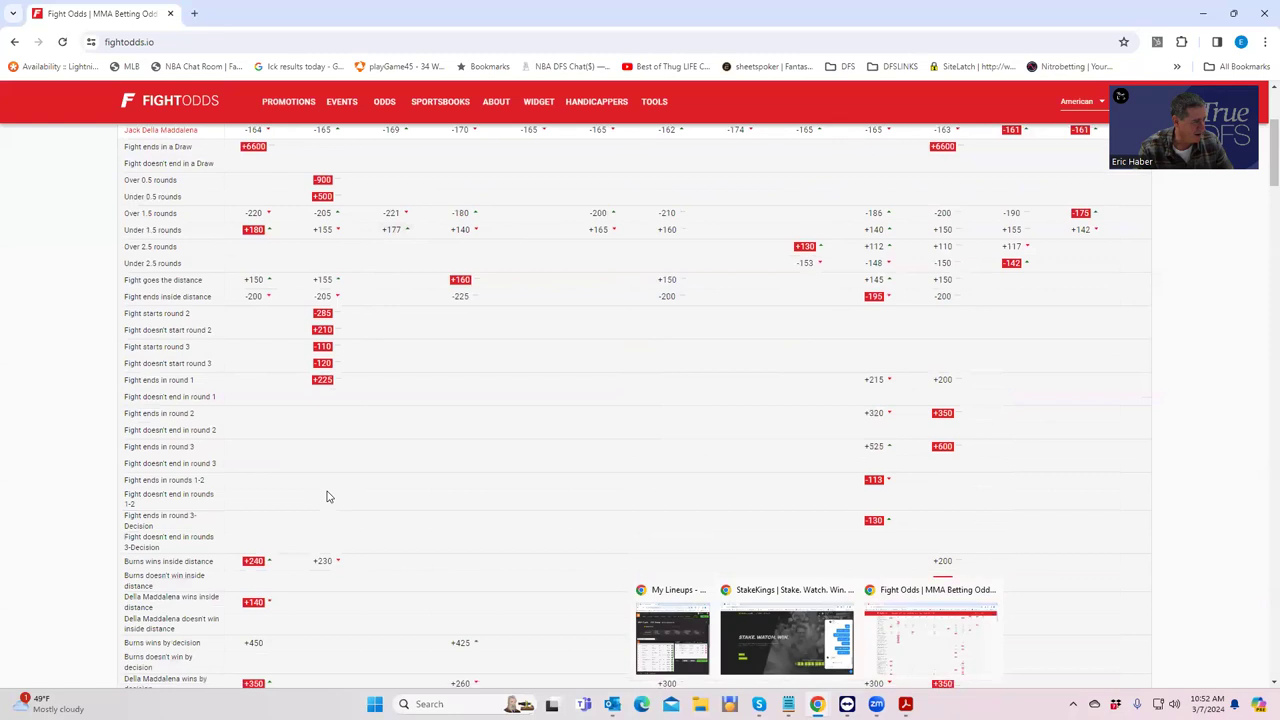
{"action": "scroll", "coordinate": [278, 578], "scroll_direction": "down", "scroll_amount": 2}
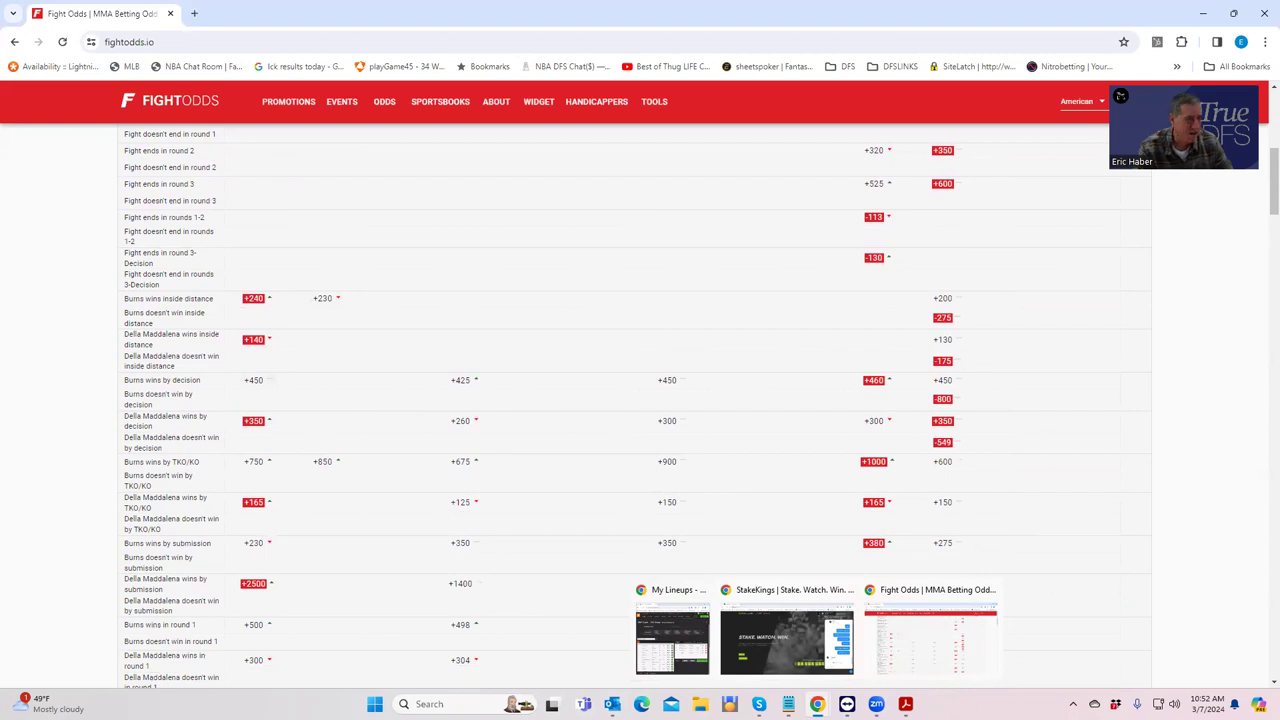
Step: Check the fighter list on DraftKings, return to FightOdds and collapse the Burns vs. Della Maddalena and Yan vs. Song prop odds
{"action": "key", "text": "alt+Tab"}
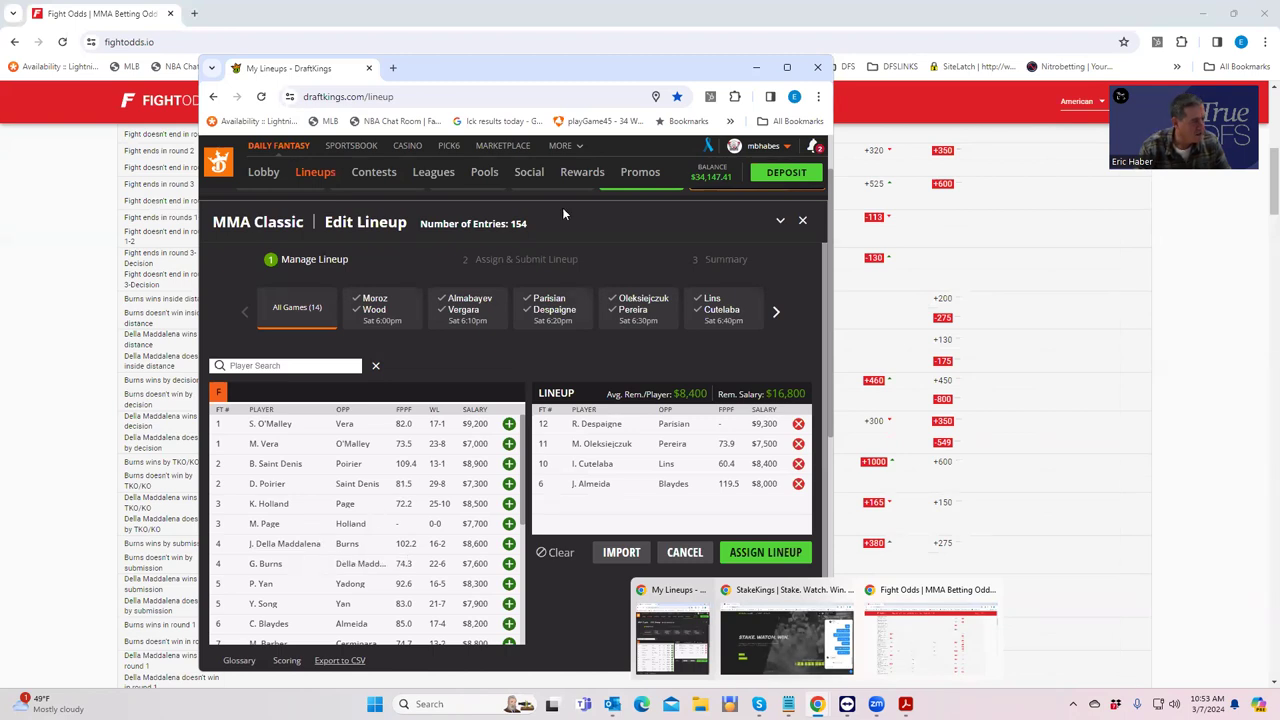
{"action": "left_click", "coordinate": [834, 353]}
{"action": "scroll", "coordinate": [780, 404], "scroll_direction": "down", "scroll_amount": 2}
{"action": "scroll", "coordinate": [778, 403], "scroll_direction": "down", "scroll_amount": 3}
{"action": "scroll", "coordinate": [790, 380], "scroll_direction": "up", "scroll_amount": 5}
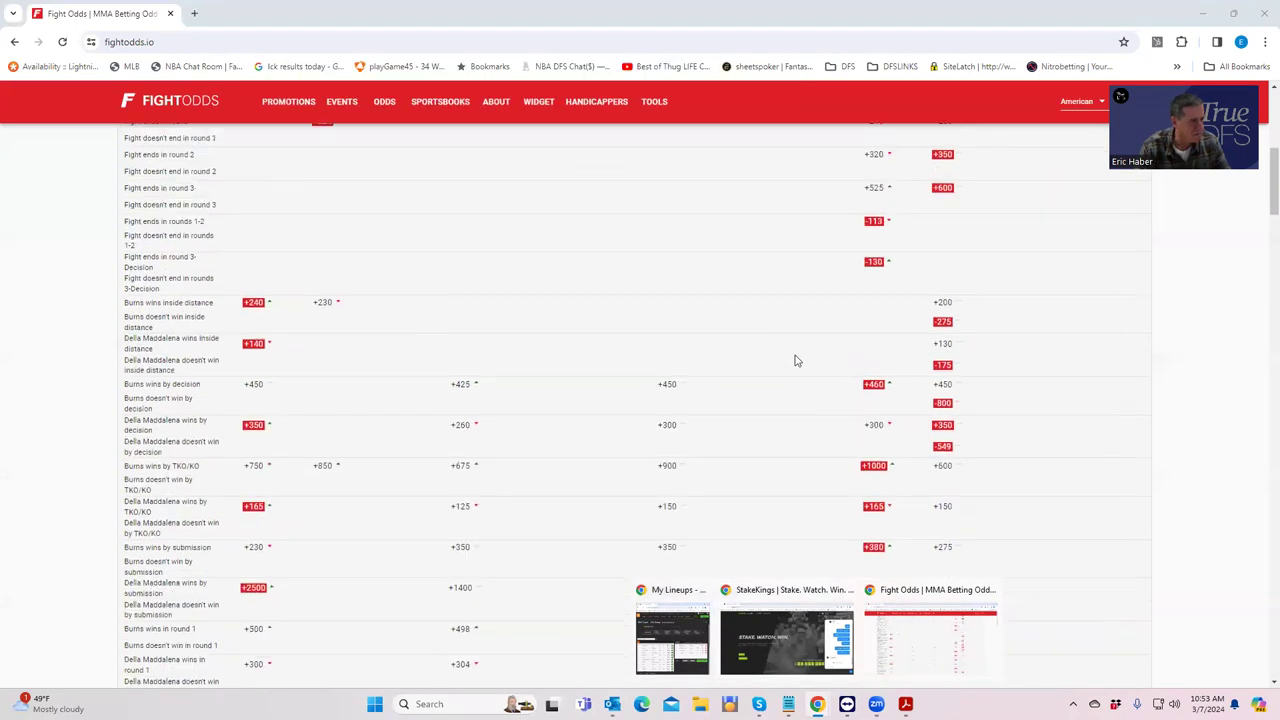
{"action": "scroll", "coordinate": [796, 360], "scroll_direction": "up", "scroll_amount": 4}
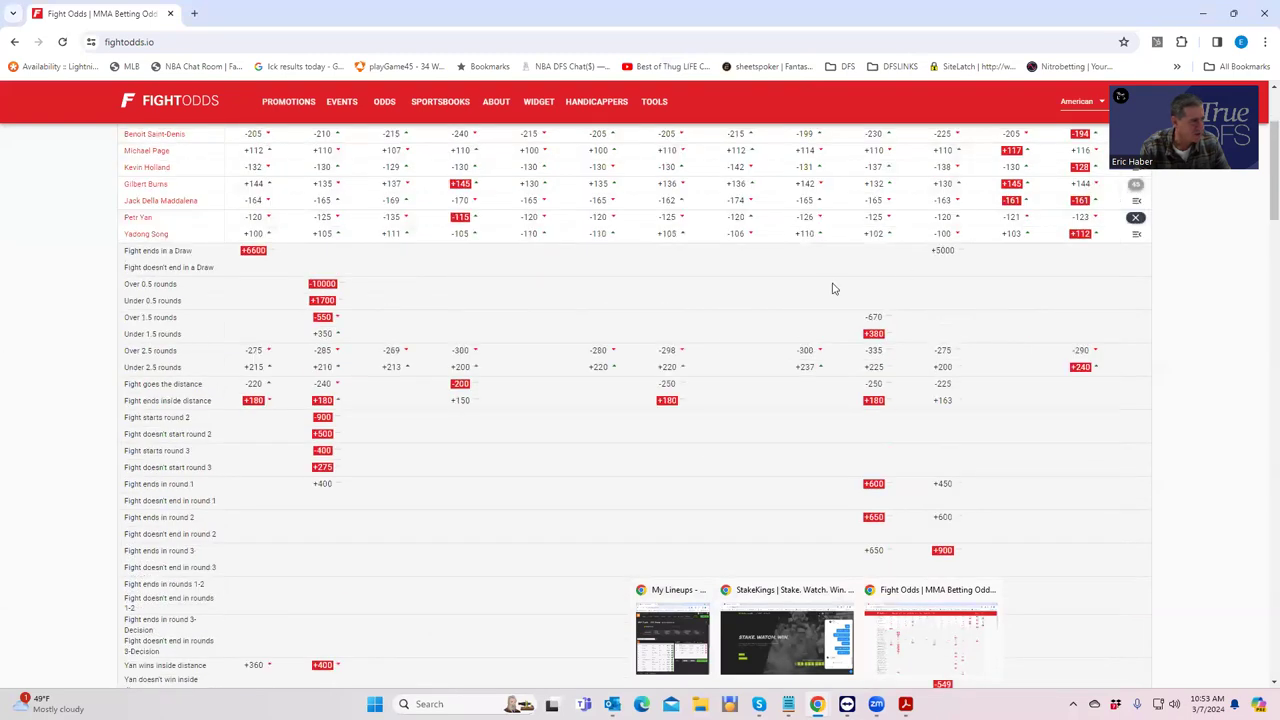
{"action": "left_click", "coordinate": [1135, 217]}
Step: Expand the Michel Pereira vs. Michal Oleksiejczuk prop odds and examine the inside-distance lines
{"action": "scroll", "coordinate": [422, 398], "scroll_direction": "down", "scroll_amount": 2}
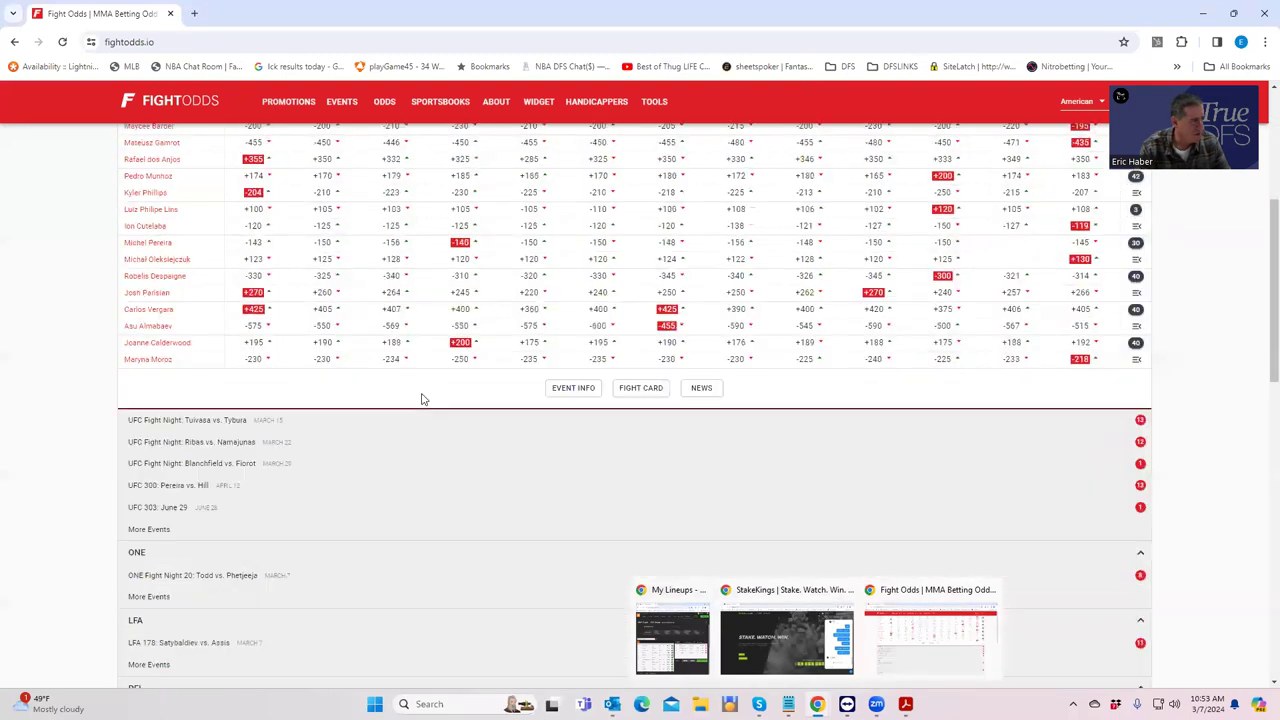
{"action": "scroll", "coordinate": [434, 371], "scroll_direction": "up", "scroll_amount": 1}
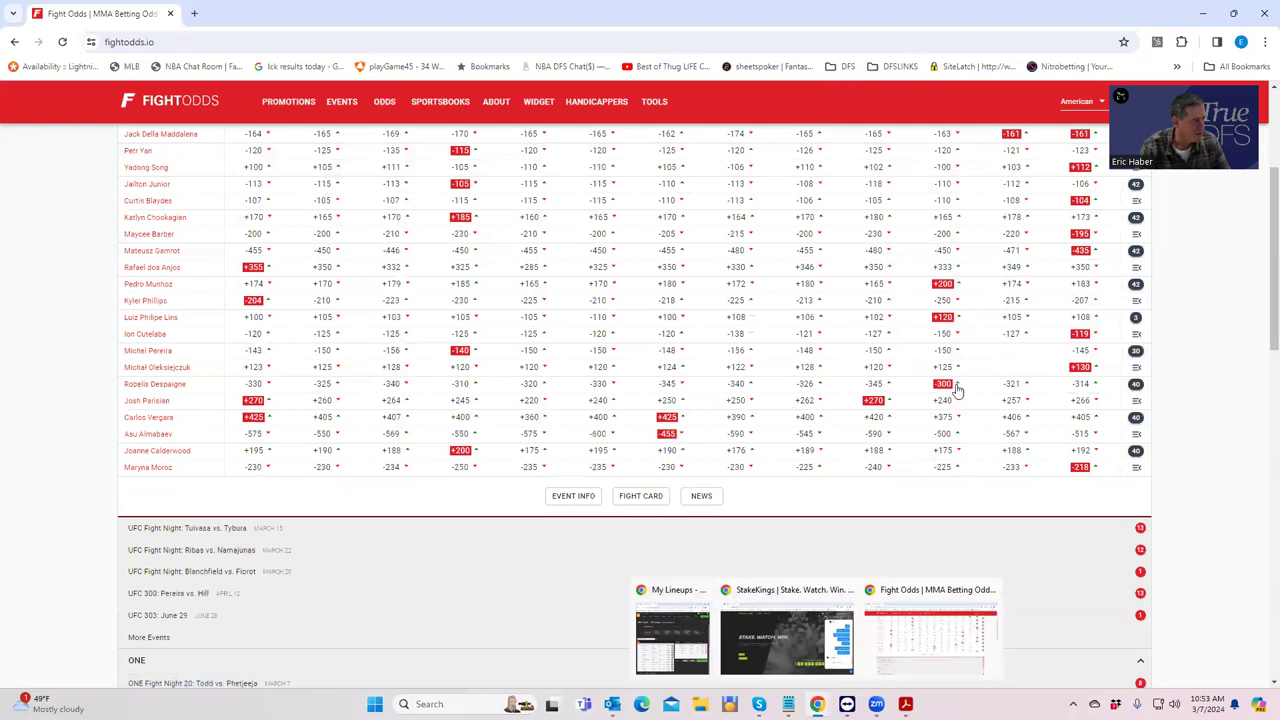
{"action": "left_click", "coordinate": [1135, 350]}
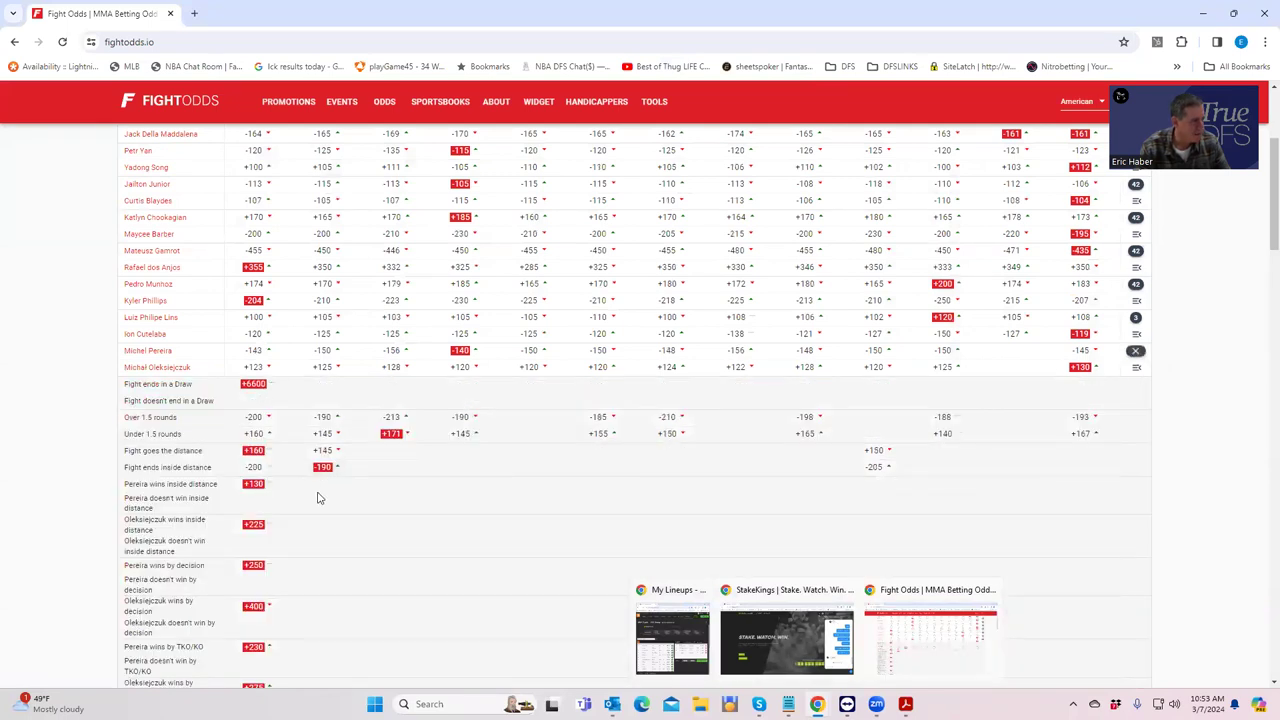
{"action": "scroll", "coordinate": [886, 391], "scroll_direction": "up", "scroll_amount": 2}
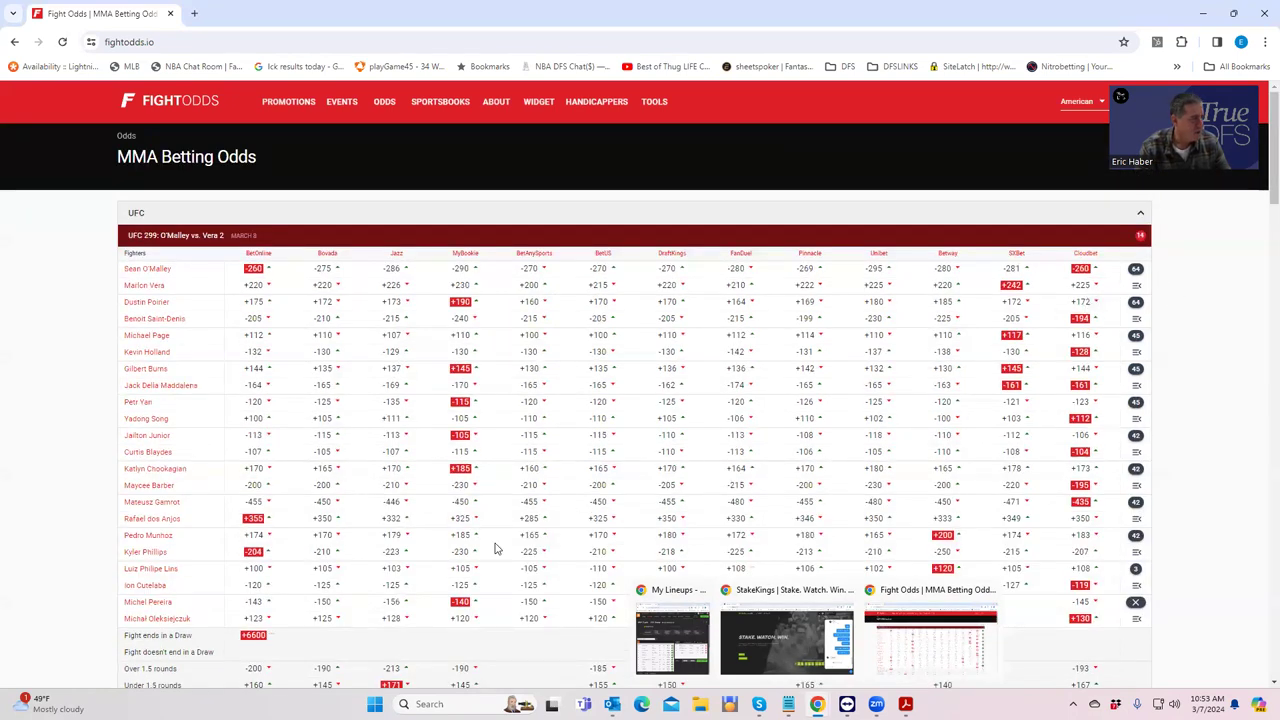
Step: Reopen the Burns vs. Della Maddalena prop odds, read them through and collapse them
{"action": "left_click", "coordinate": [1136, 374]}
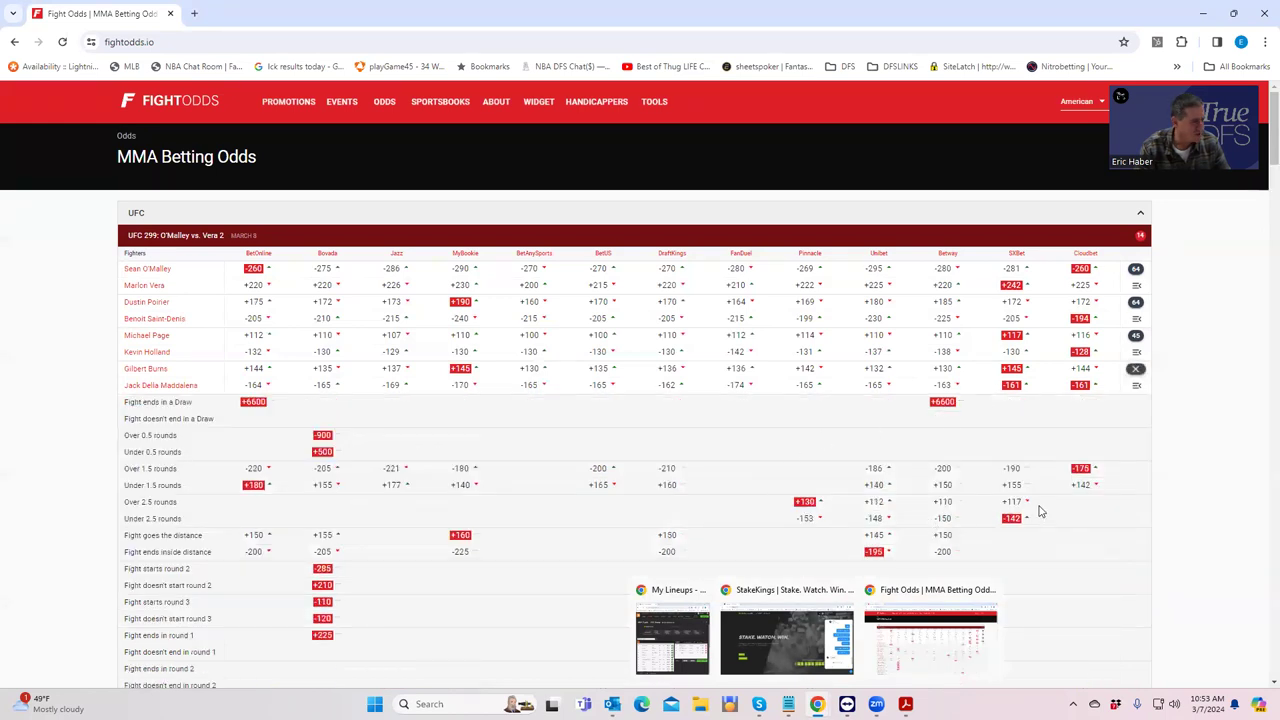
{"action": "scroll", "coordinate": [1040, 511], "scroll_direction": "down", "scroll_amount": 1}
{"action": "scroll", "coordinate": [1040, 511], "scroll_direction": "down", "scroll_amount": 2}
{"action": "scroll", "coordinate": [1036, 512], "scroll_direction": "down", "scroll_amount": 2}
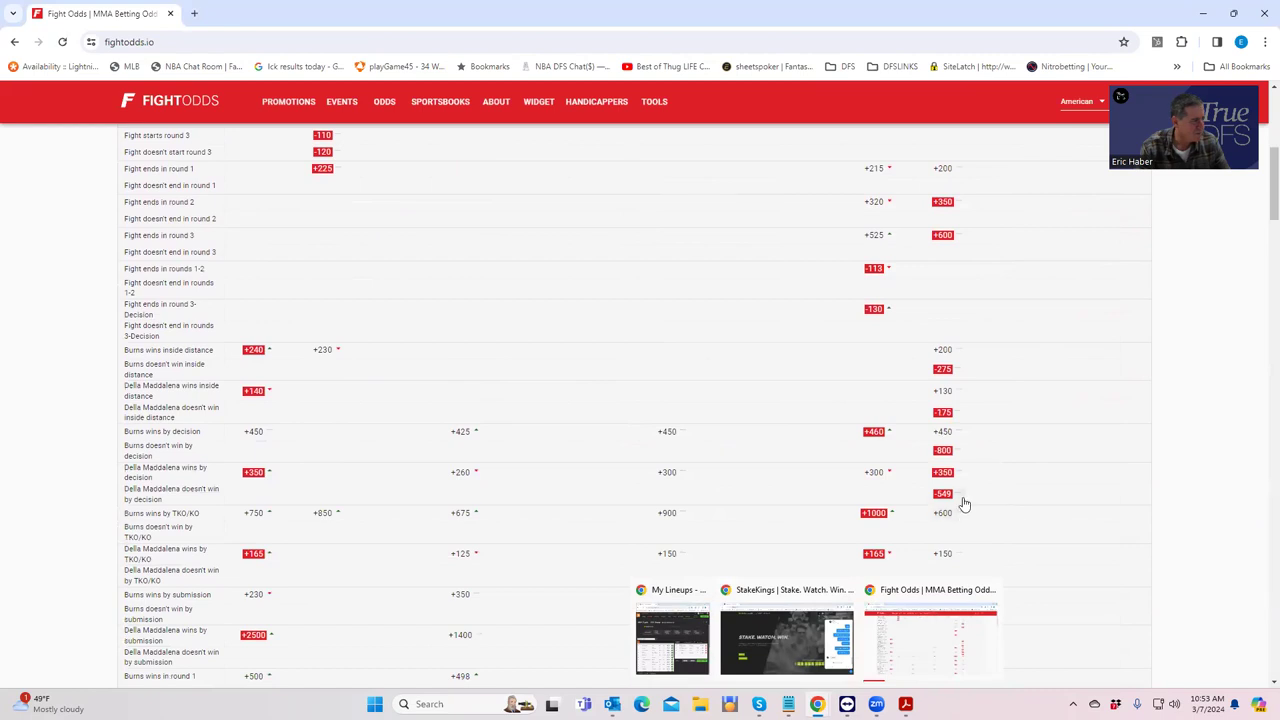
{"action": "scroll", "coordinate": [965, 400], "scroll_direction": "up", "scroll_amount": 3}
{"action": "scroll", "coordinate": [1000, 390], "scroll_direction": "up", "scroll_amount": 2}
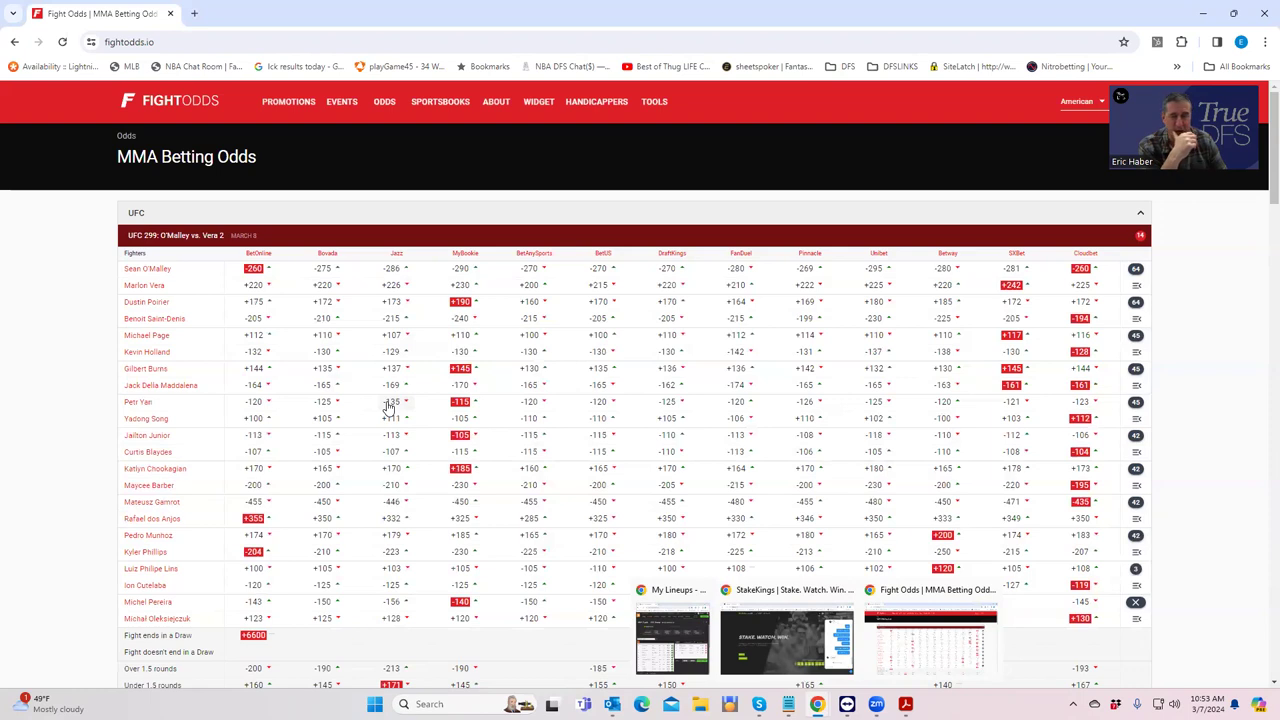
Step: Expand the Burns vs. Della Maddalena prop odds once more and compare both fighters' inside-distance win odds
{"action": "left_click", "coordinate": [1137, 372]}
{"action": "scroll", "coordinate": [300, 491], "scroll_direction": "down", "scroll_amount": 2}
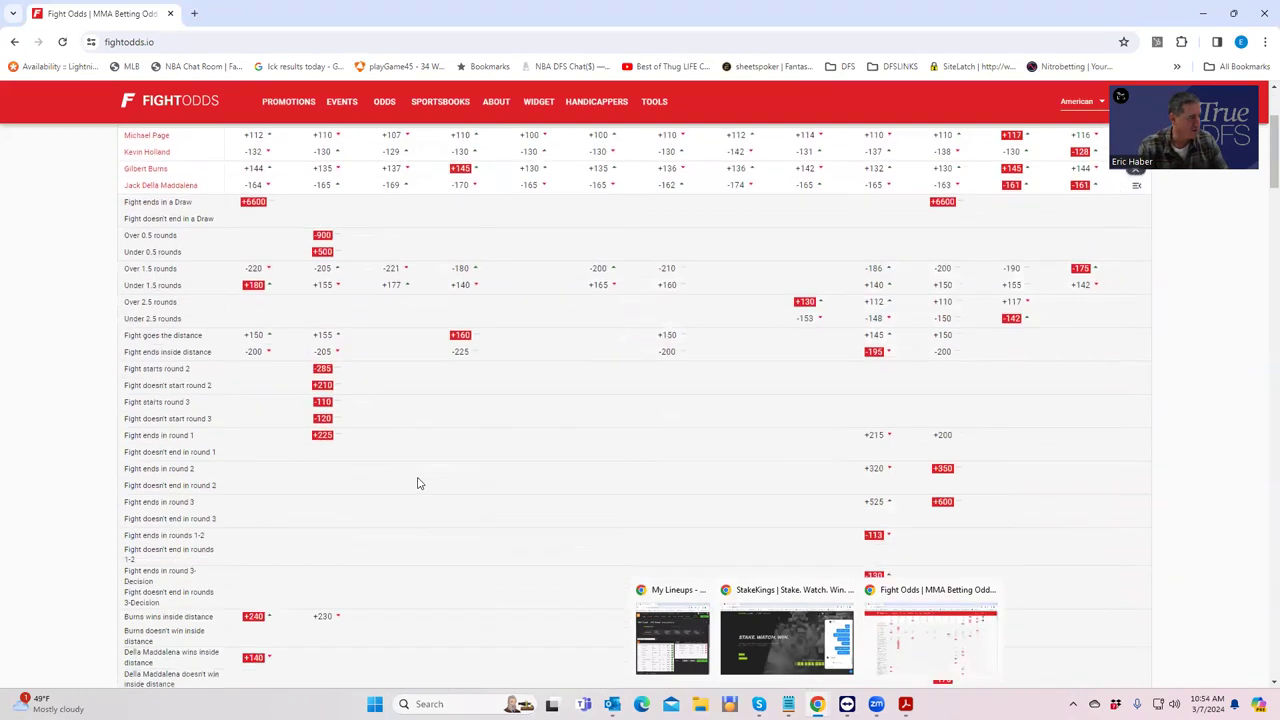
{"action": "scroll", "coordinate": [418, 484], "scroll_direction": "down", "scroll_amount": 3}
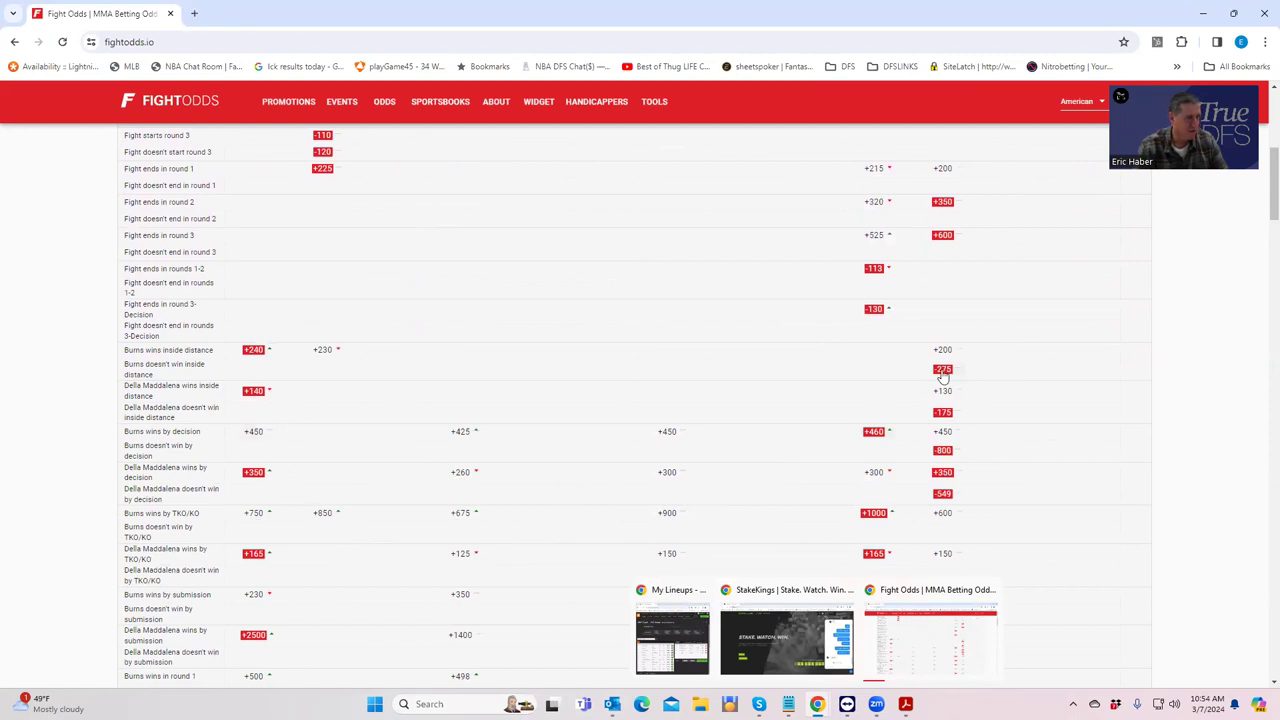
{"action": "scroll", "coordinate": [960, 351], "scroll_direction": "up", "scroll_amount": 5}
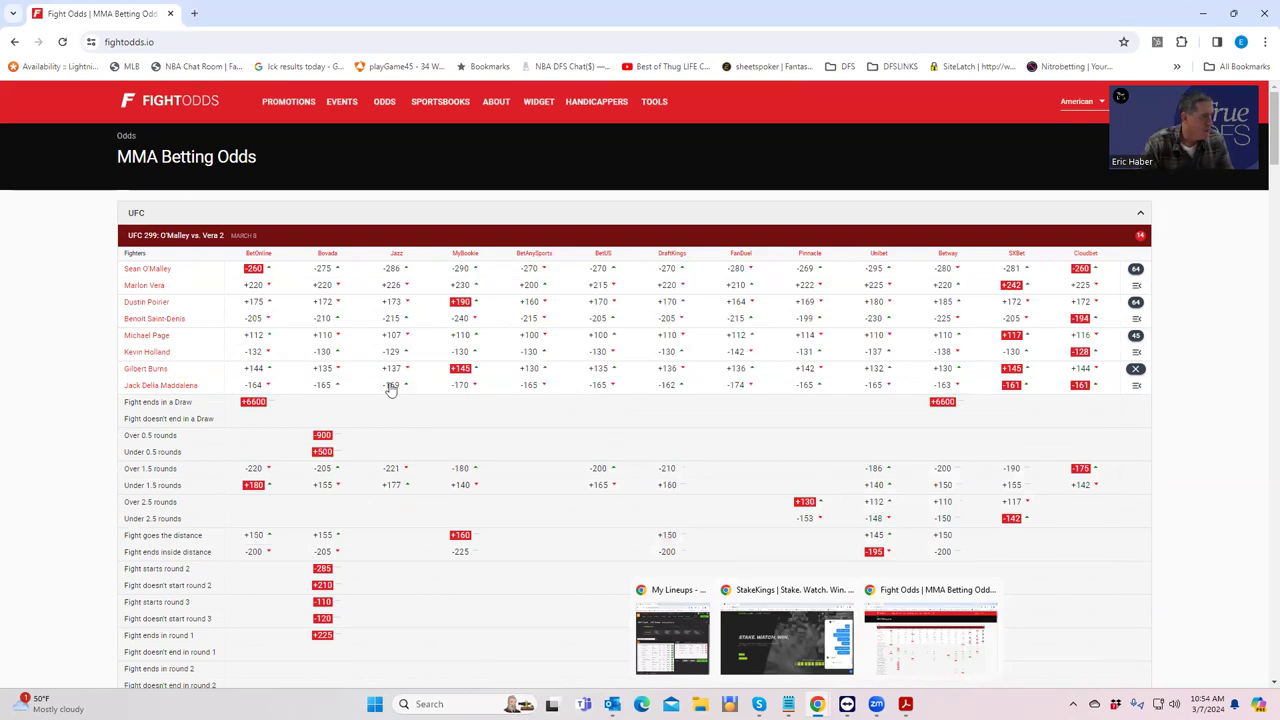
Step: Collapse the Burns vs. Della Maddalena prop odds and restore the maximized FightOdds window to a smaller size
{"action": "left_click", "coordinate": [1137, 370]}
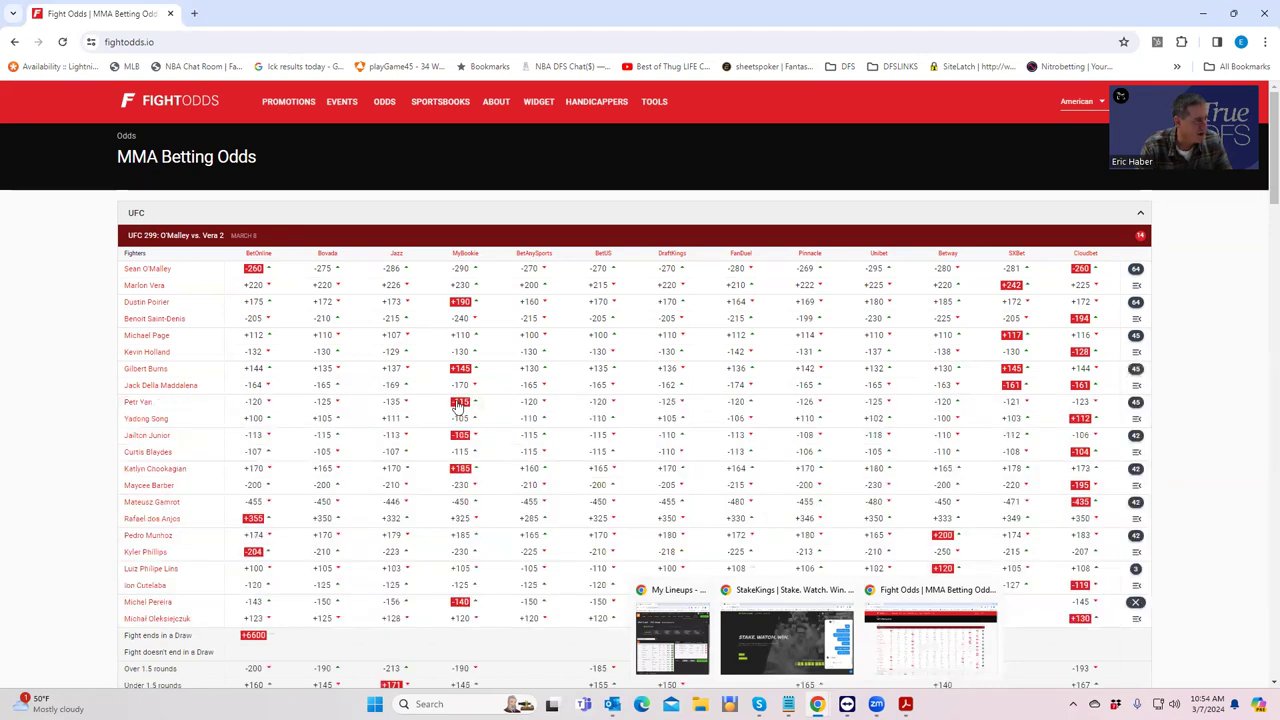
{"action": "double_click", "coordinate": [341, 25]}
{"action": "left_click", "coordinate": [1073, 125]}
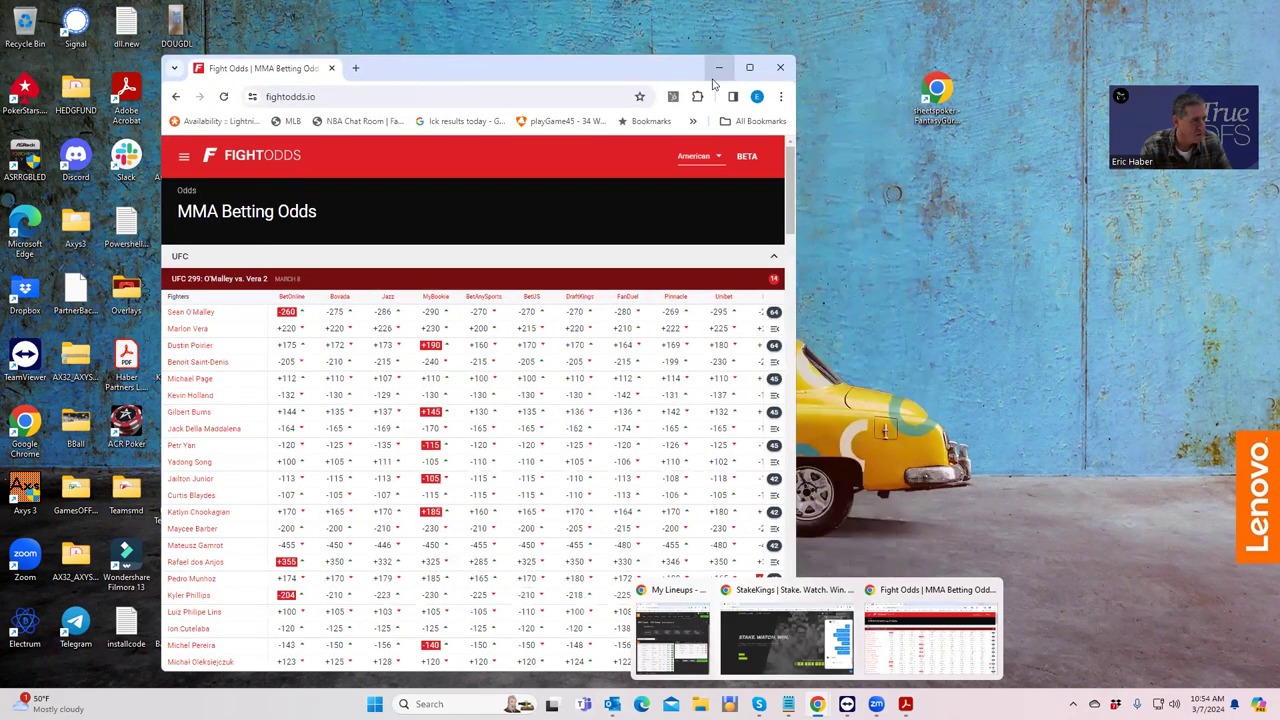
Step: Maximize the FightOdds window, expand the Michael Page vs. Kevin Holland prop odds and compare both fighters' inside-distance lines
{"action": "left_click", "coordinate": [749, 67]}
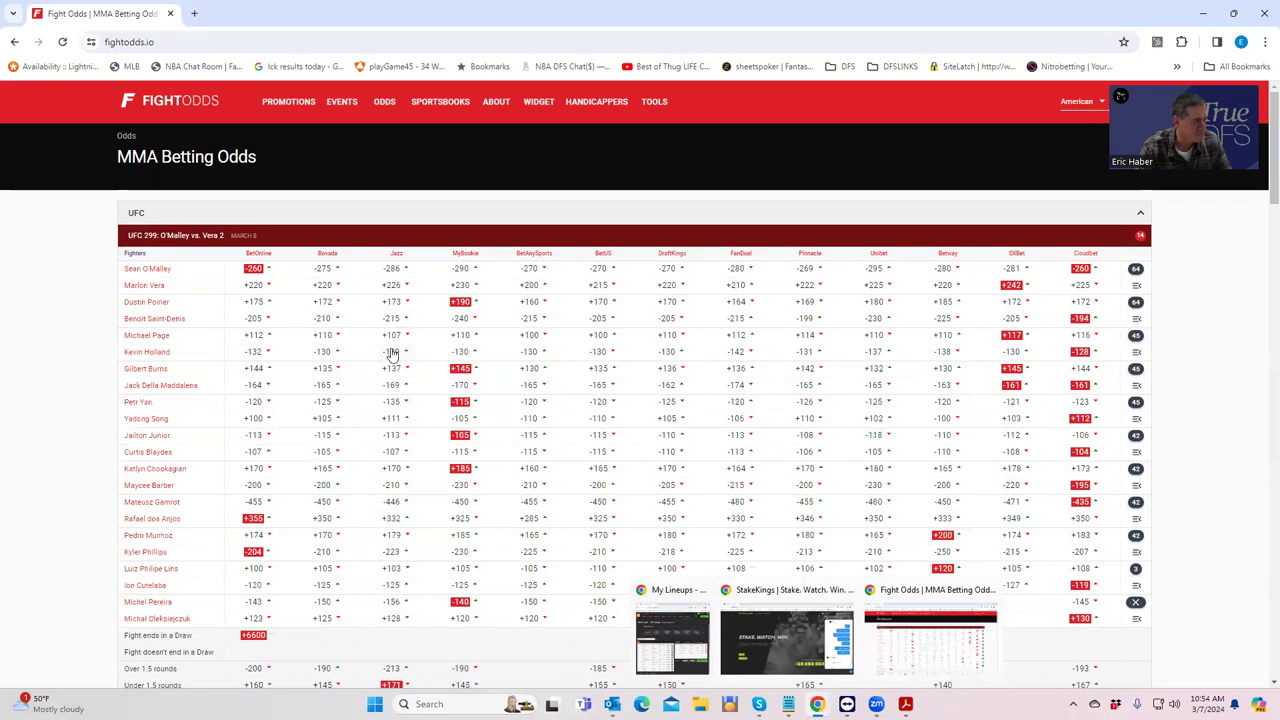
{"action": "left_click", "coordinate": [1136, 335]}
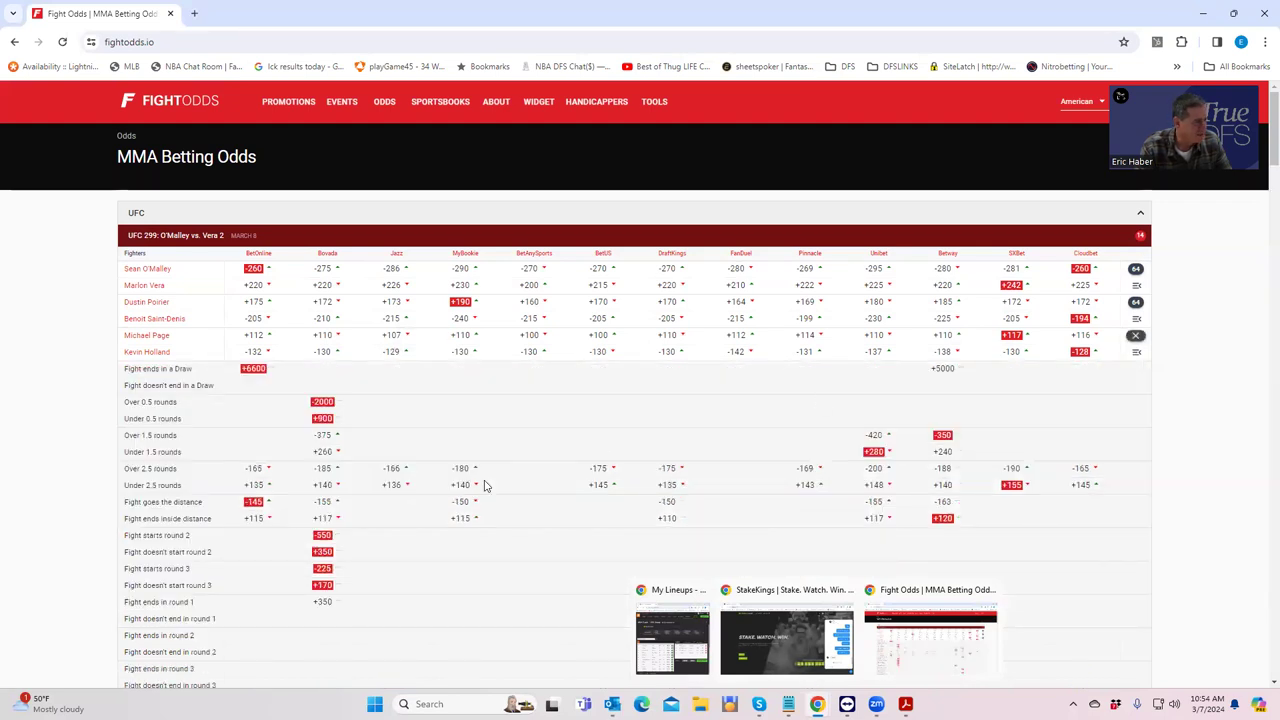
{"action": "scroll", "coordinate": [517, 485], "scroll_direction": "down", "scroll_amount": 3}
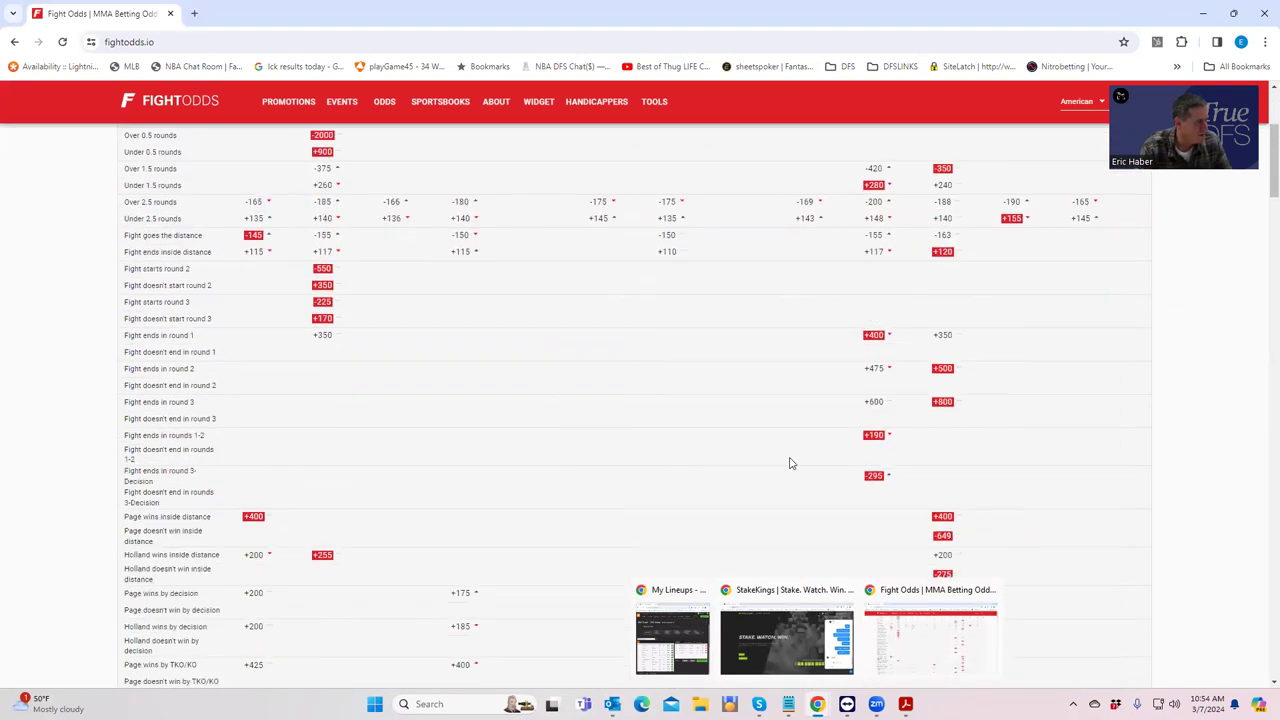
{"action": "scroll", "coordinate": [838, 476], "scroll_direction": "down", "scroll_amount": 1}
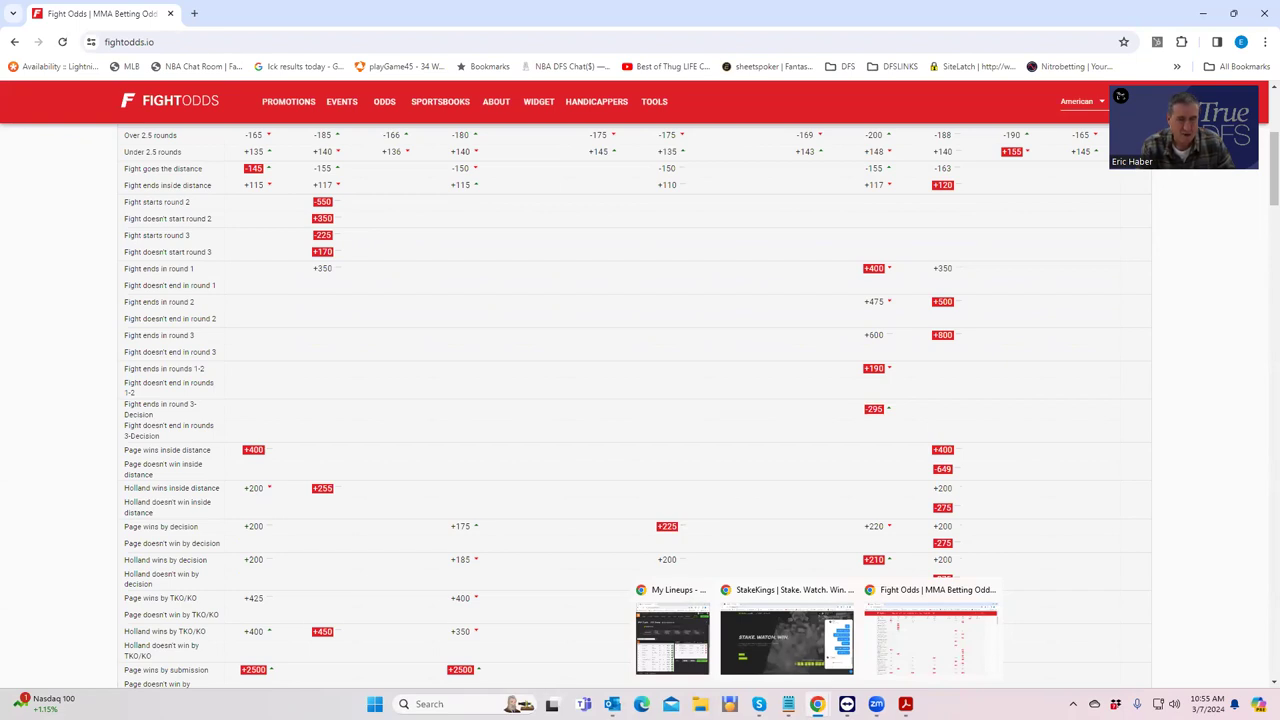
Step: Check the Page and Holland salaries in the DraftKings lineup editor, then return to FightOdds and collapse their prop odds
{"action": "left_click", "coordinate": [672, 632]}
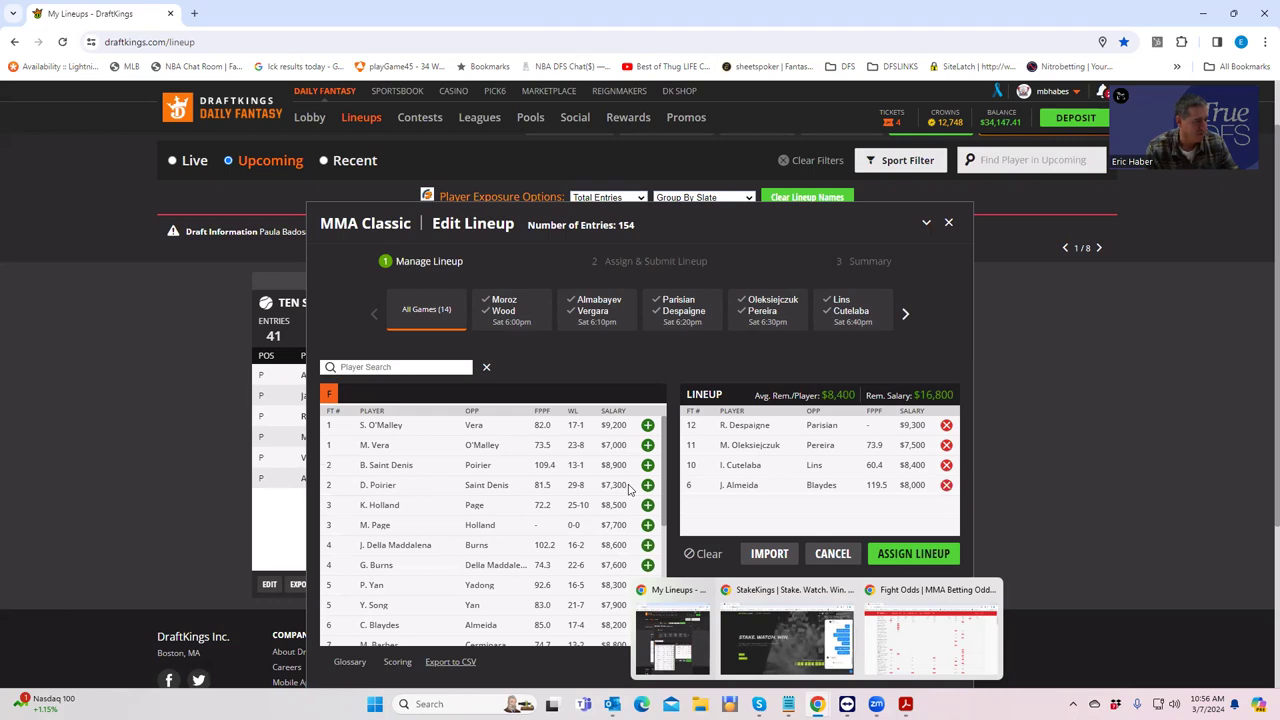
{"action": "left_click", "coordinate": [926, 645]}
{"action": "scroll", "coordinate": [532, 500], "scroll_direction": "up", "scroll_amount": 4}
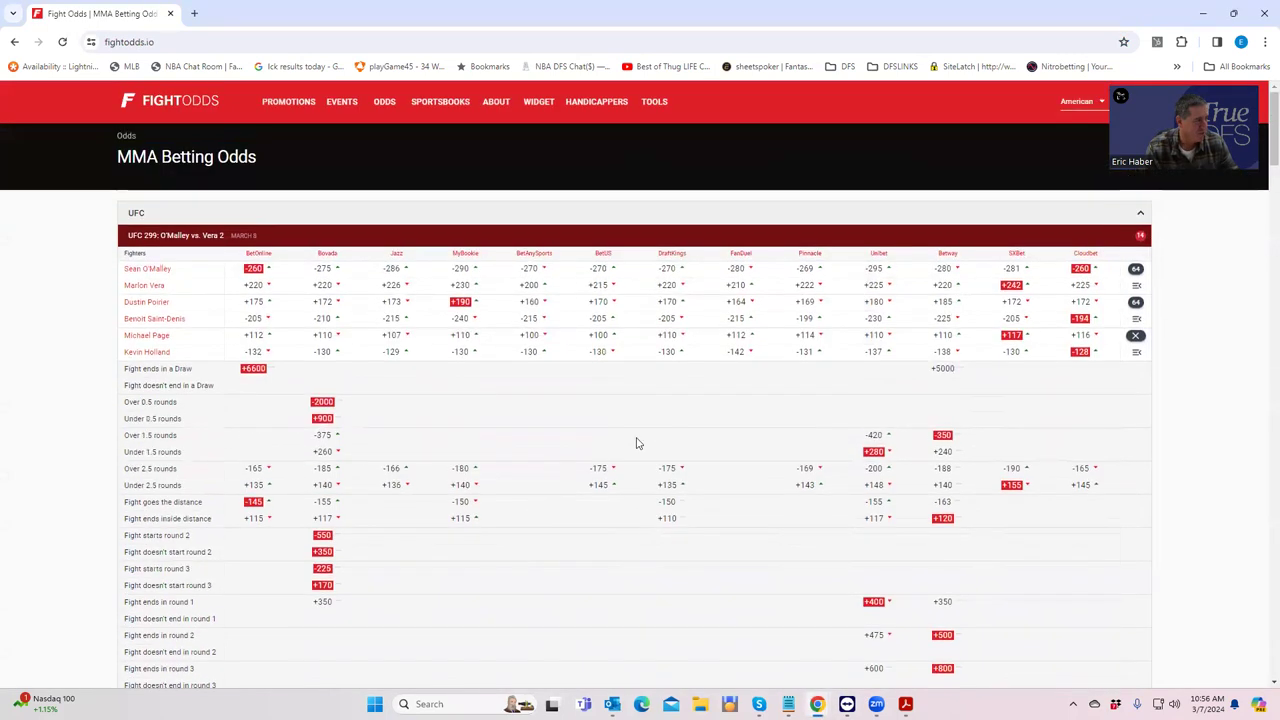
{"action": "left_click", "coordinate": [1135, 336]}
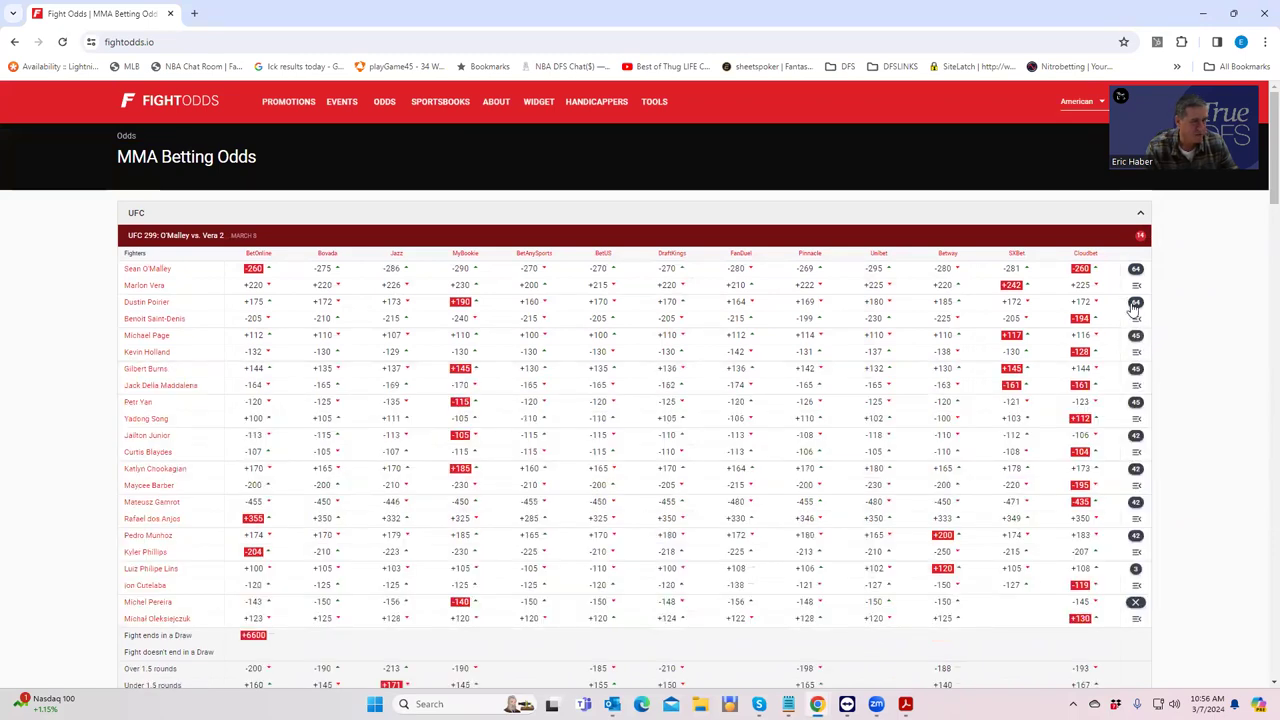
Step: Expand the Dustin Poirier vs. Benoit Saint-Denis prop odds, examine the inside-distance lines and collapse them
{"action": "left_click", "coordinate": [1137, 308]}
{"action": "scroll", "coordinate": [426, 535], "scroll_direction": "down", "scroll_amount": 6}
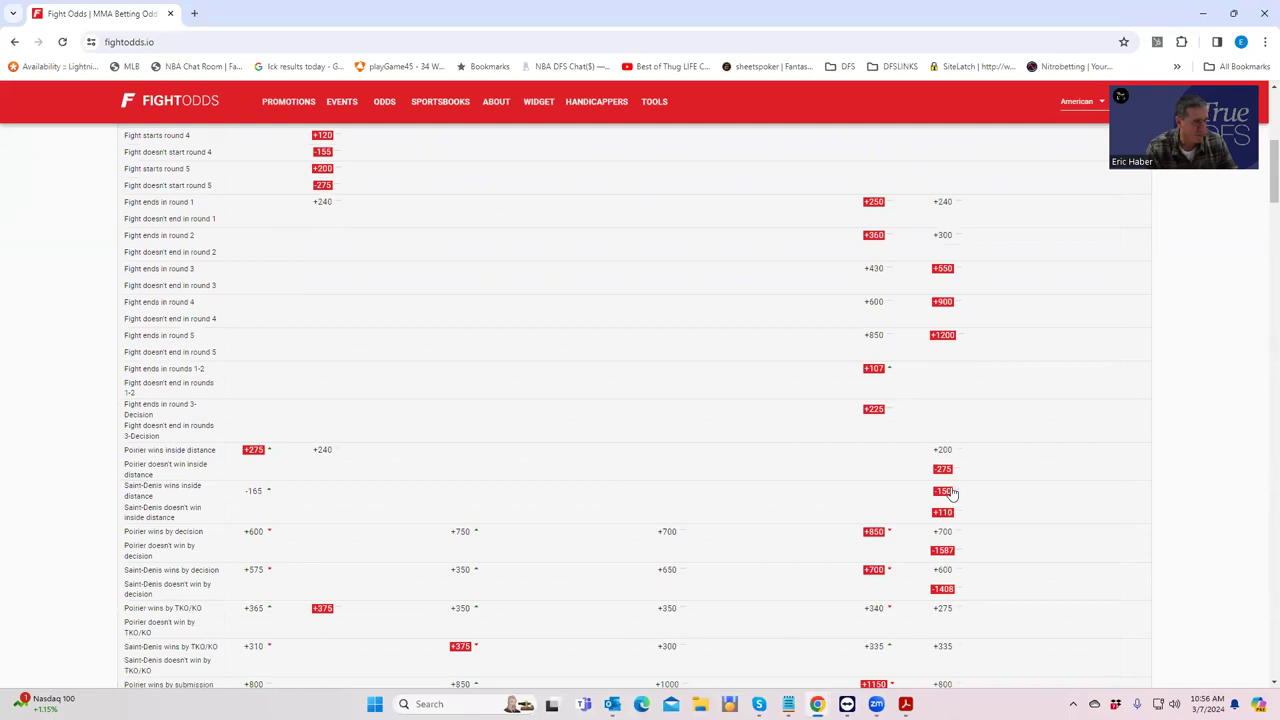
{"action": "scroll", "coordinate": [950, 460], "scroll_direction": "up", "scroll_amount": 5}
{"action": "scroll", "coordinate": [957, 403], "scroll_direction": "up", "scroll_amount": 1}
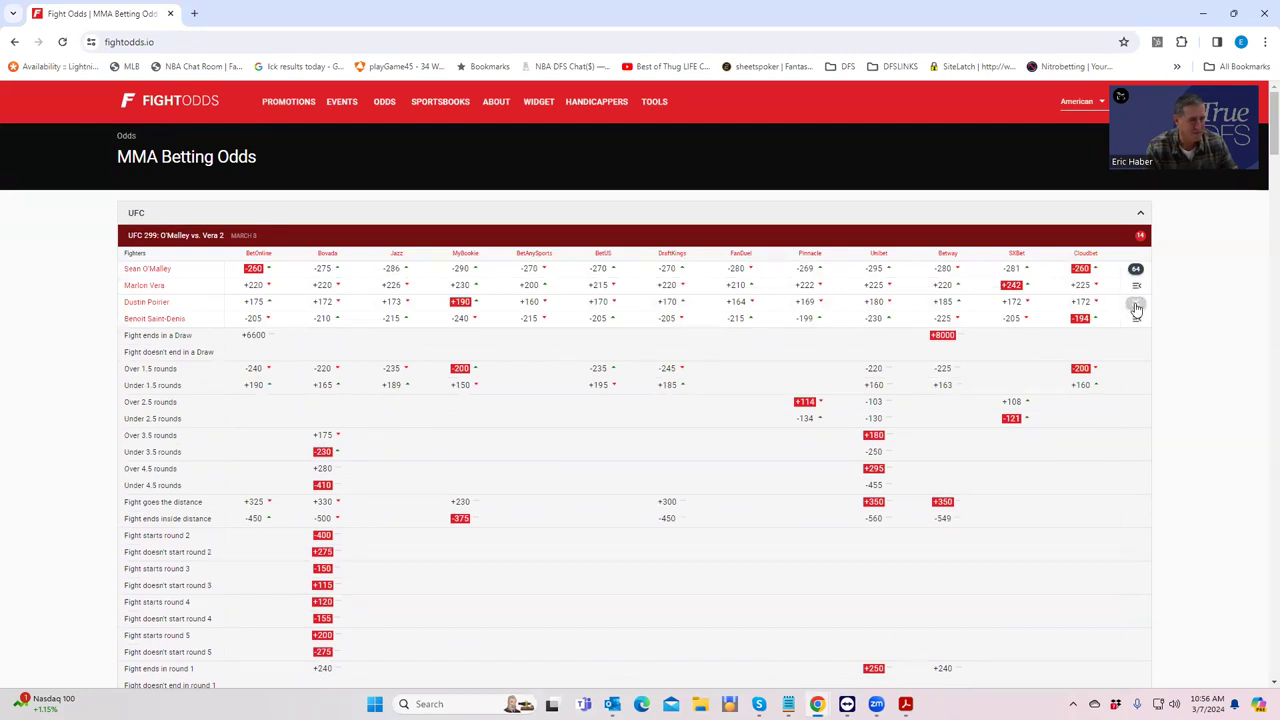
{"action": "left_click", "coordinate": [1135, 302]}
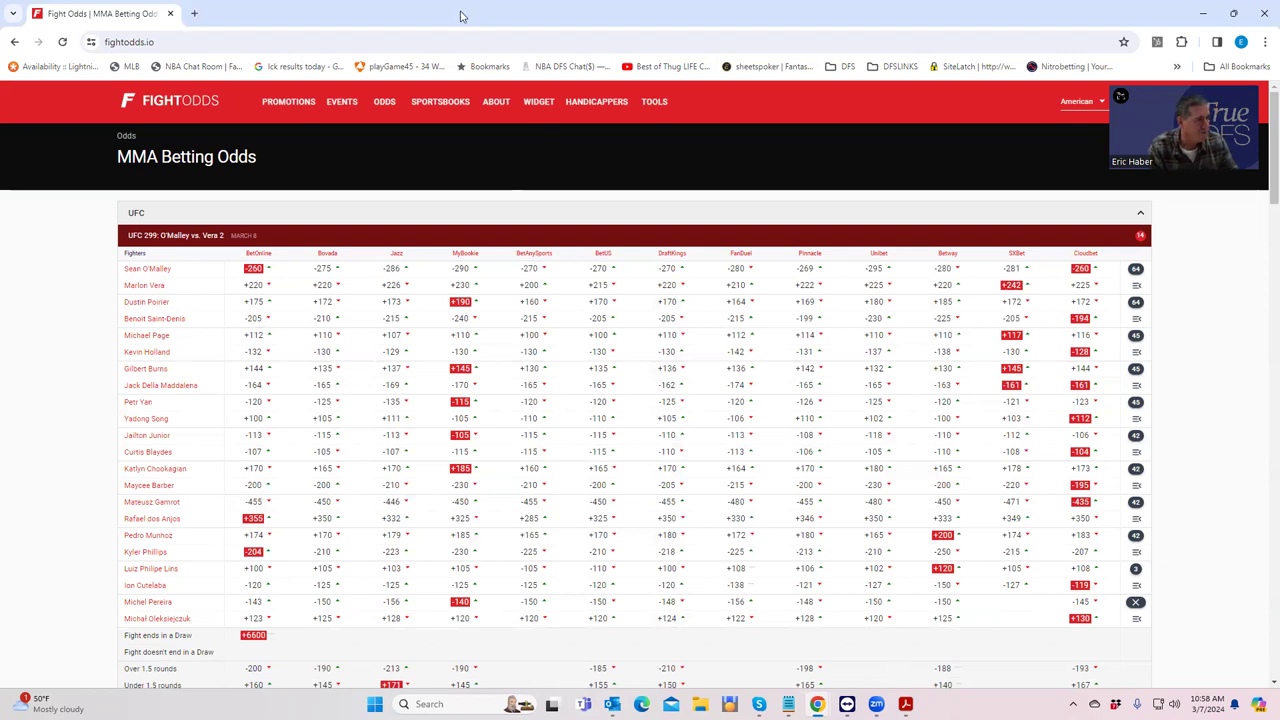
Step: Restore the FightOdds window to a smaller size, switch to the DraftKings lineup editor and add C. Vergara at $6,700 to the lineup
{"action": "double_click", "coordinate": [494, 28]}
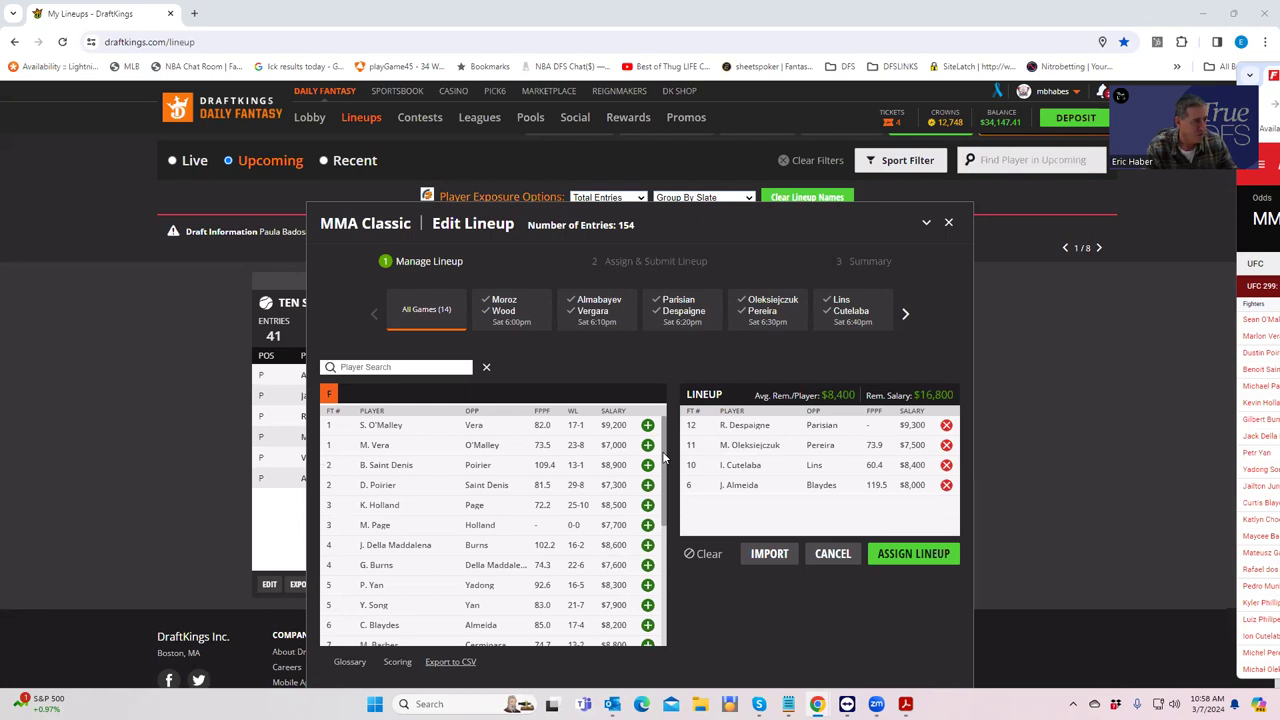
{"action": "left_click_drag", "start_coordinate": [663, 457], "coordinate": [659, 642]}
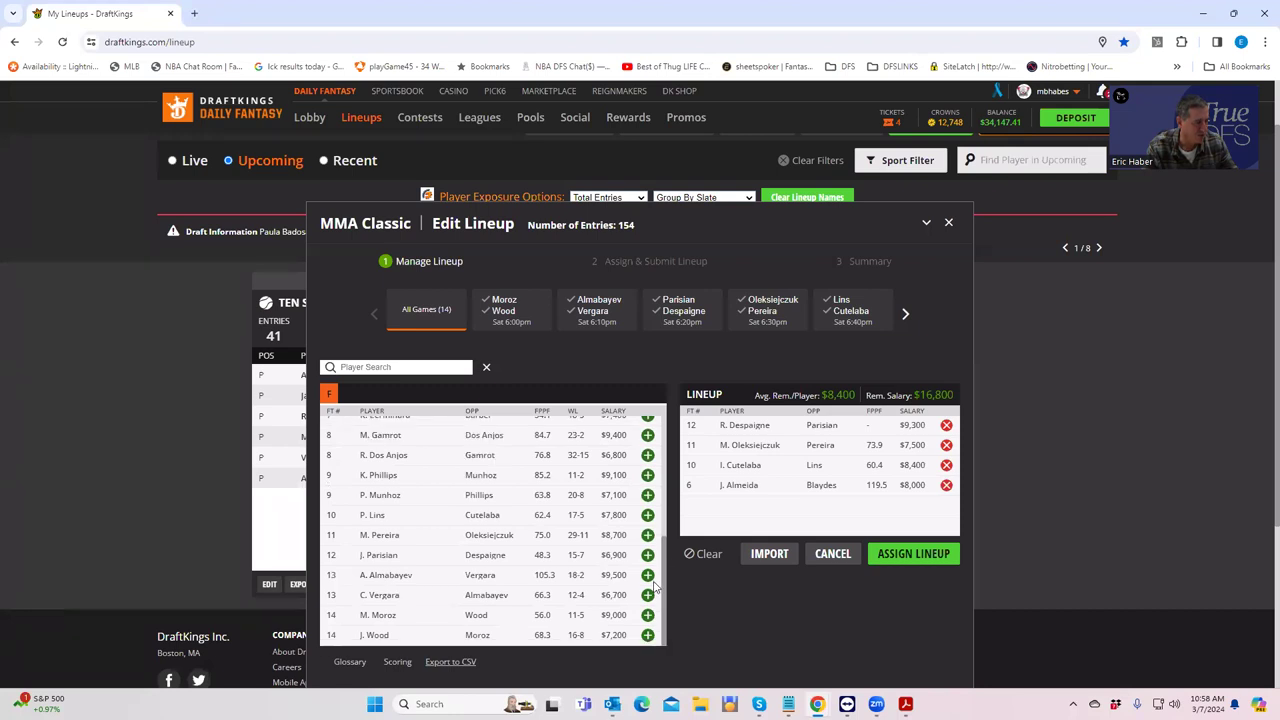
{"action": "left_click_drag", "start_coordinate": [662, 572], "coordinate": [662, 555]}
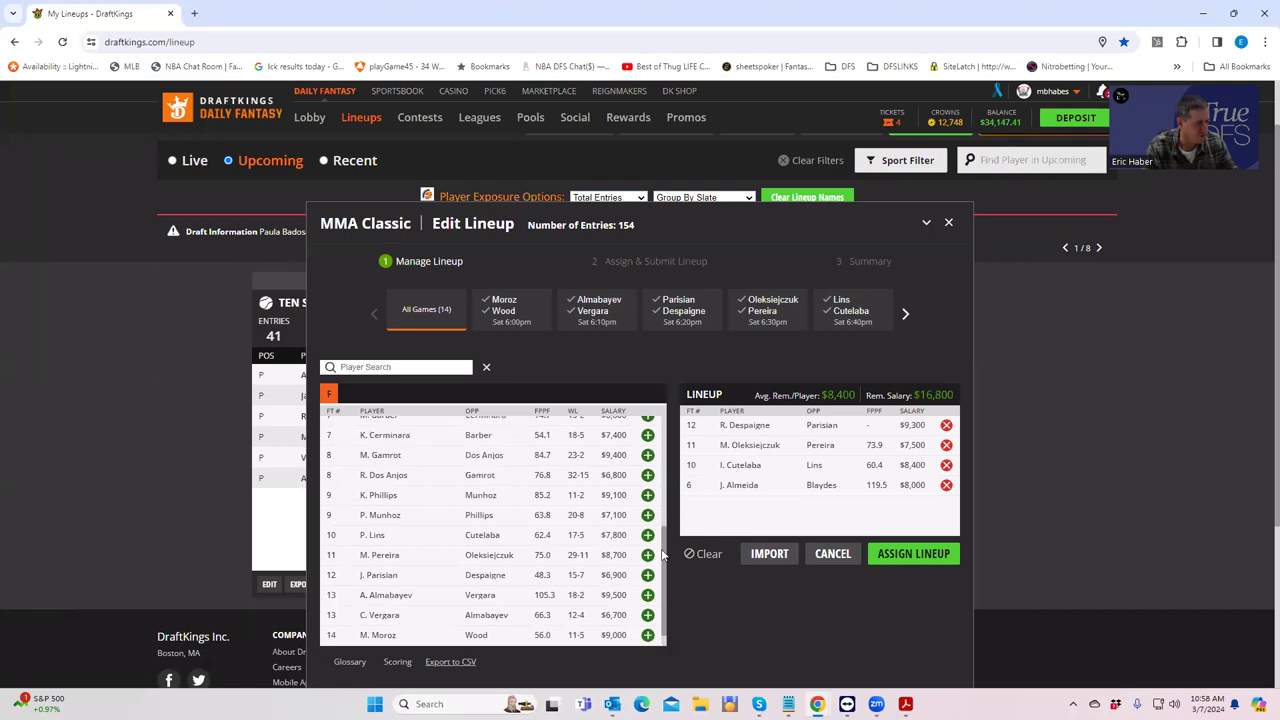
{"action": "left_click_drag", "start_coordinate": [662, 555], "coordinate": [663, 445]}
{"action": "scroll", "coordinate": [670, 435], "scroll_direction": "down", "scroll_amount": 1}
{"action": "scroll", "coordinate": [667, 429], "scroll_direction": "up", "scroll_amount": 1}
{"action": "scroll", "coordinate": [660, 500], "scroll_direction": "down", "scroll_amount": 3}
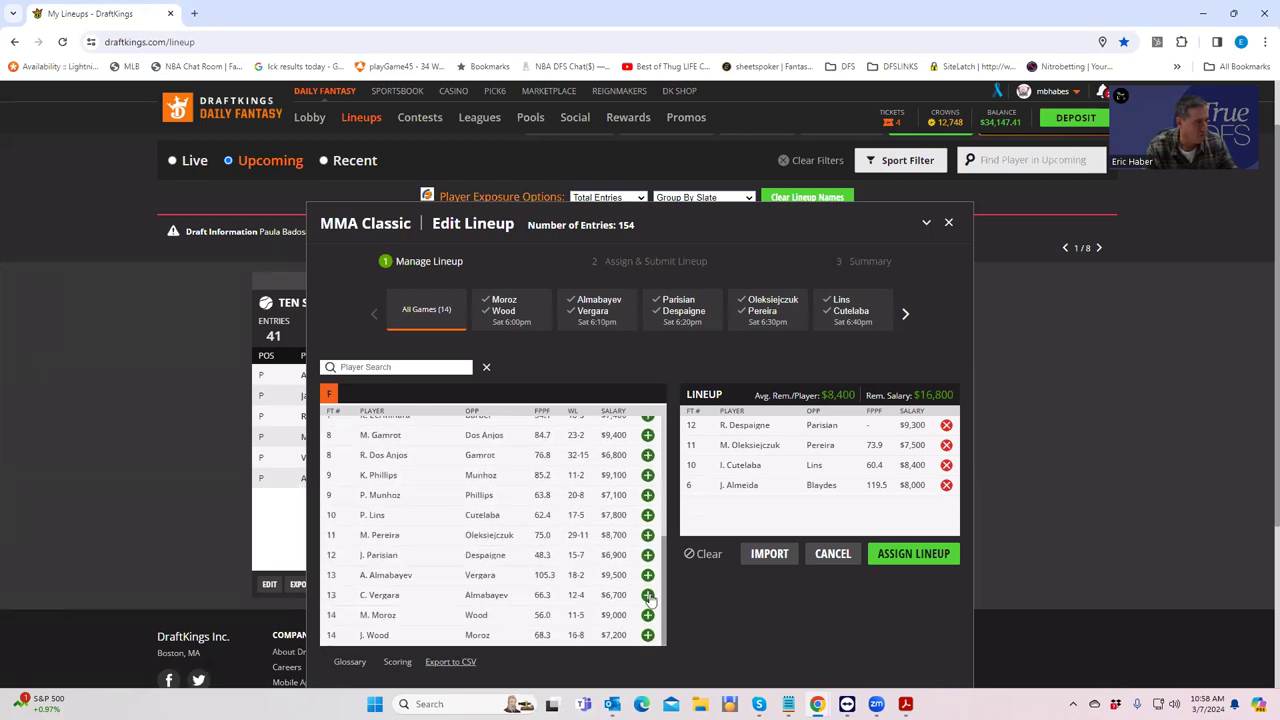
{"action": "left_click", "coordinate": [648, 596]}
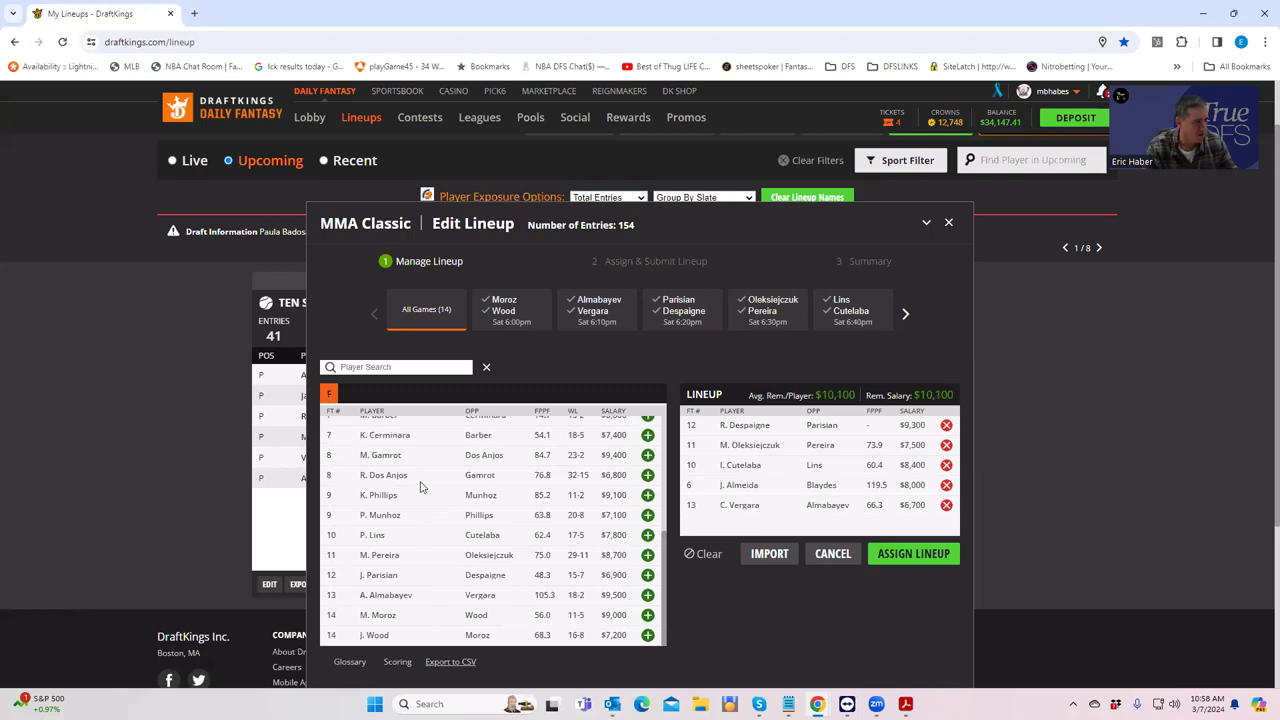
Step: Review the available fighters from the start of the list for the last open lineup spot
{"action": "left_click_drag", "start_coordinate": [662, 548], "coordinate": [660, 397]}
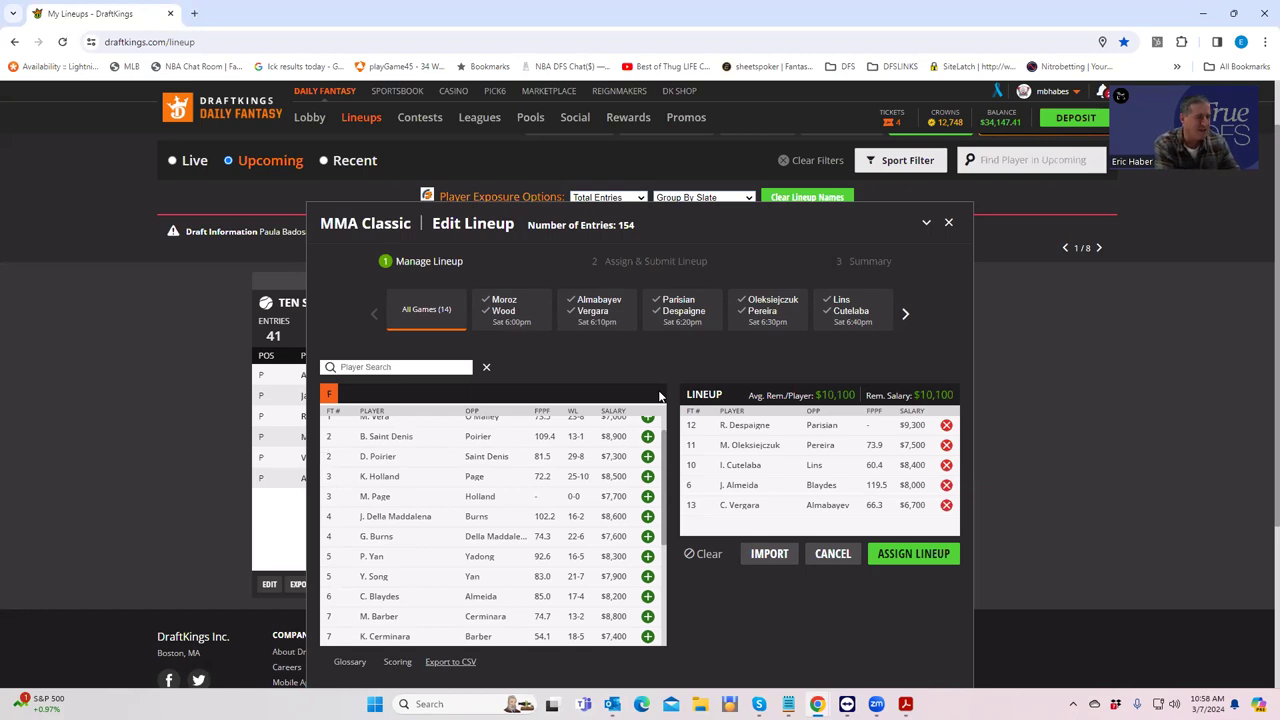
{"action": "scroll", "coordinate": [667, 452], "scroll_direction": "up", "scroll_amount": 1}
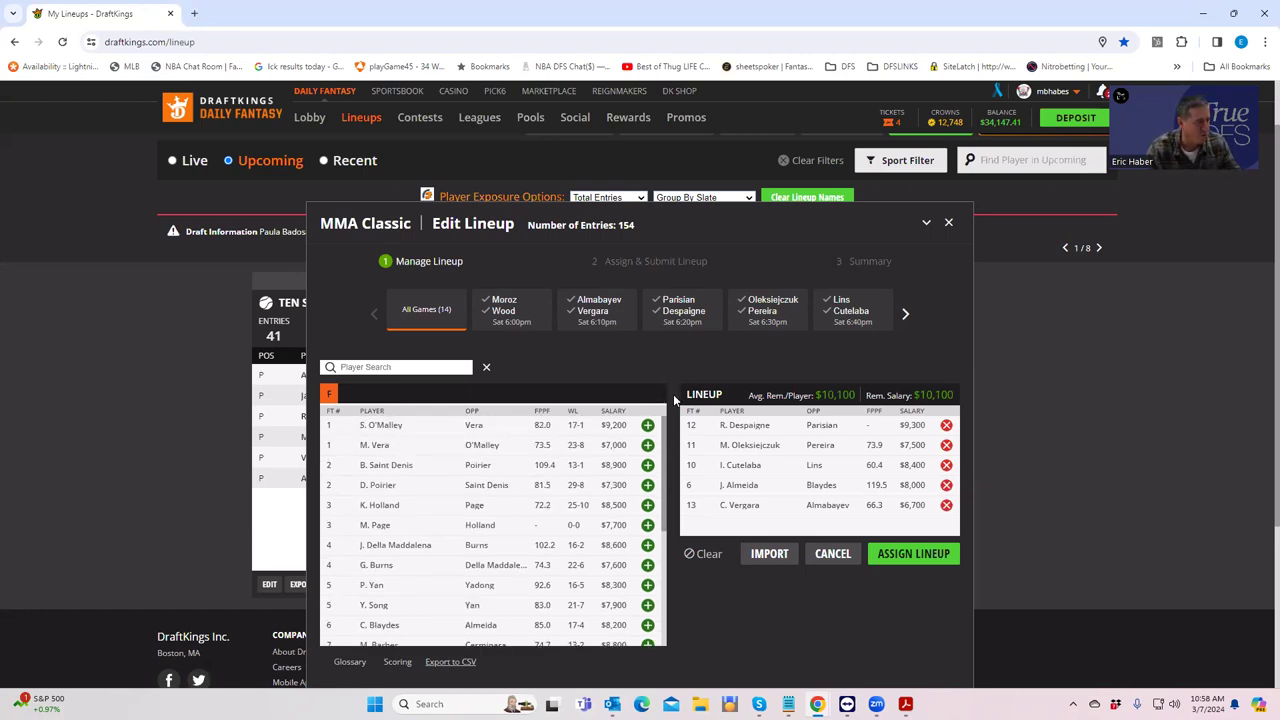